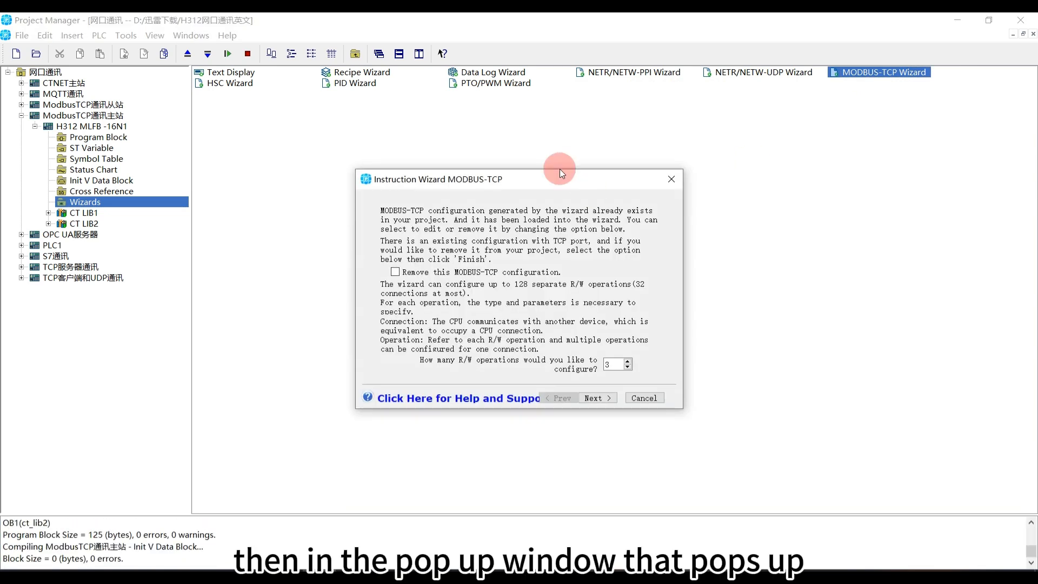
Set the number of MODBUS-TCP R/W operations to 3 and accept MBTCPM_EXE as the execution FC name
{"action": "left_click_drag", "start_coordinate": [527, 183], "coordinate": [478, 119]}
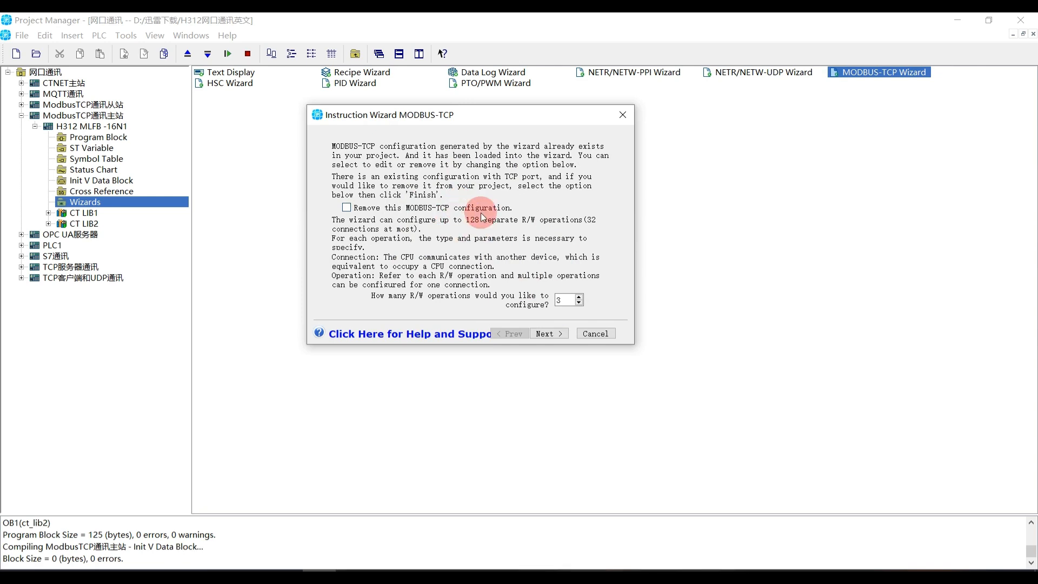
{"action": "double_click", "coordinate": [548, 297]}
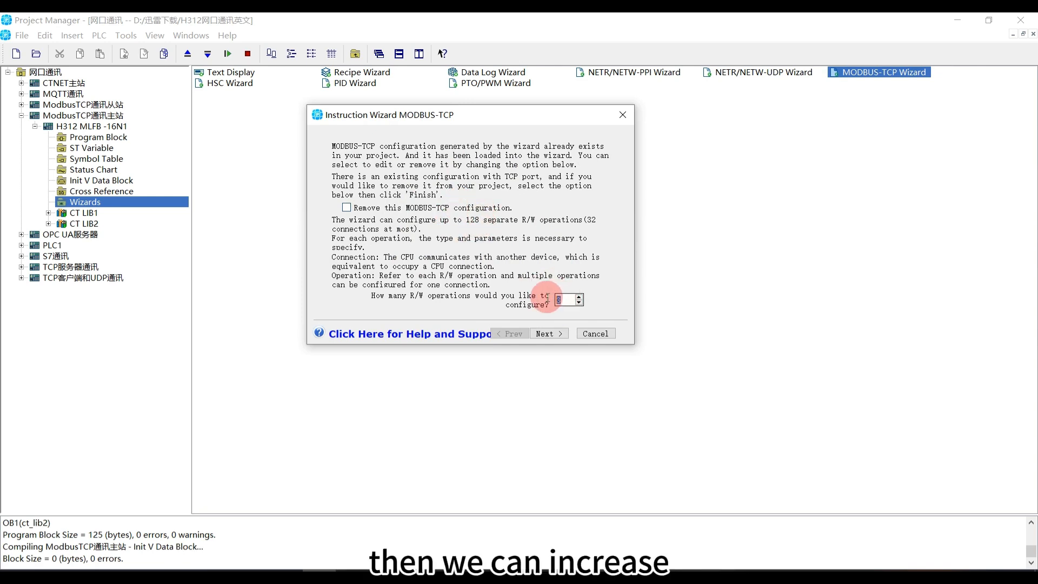
{"action": "left_click", "coordinate": [578, 300]}
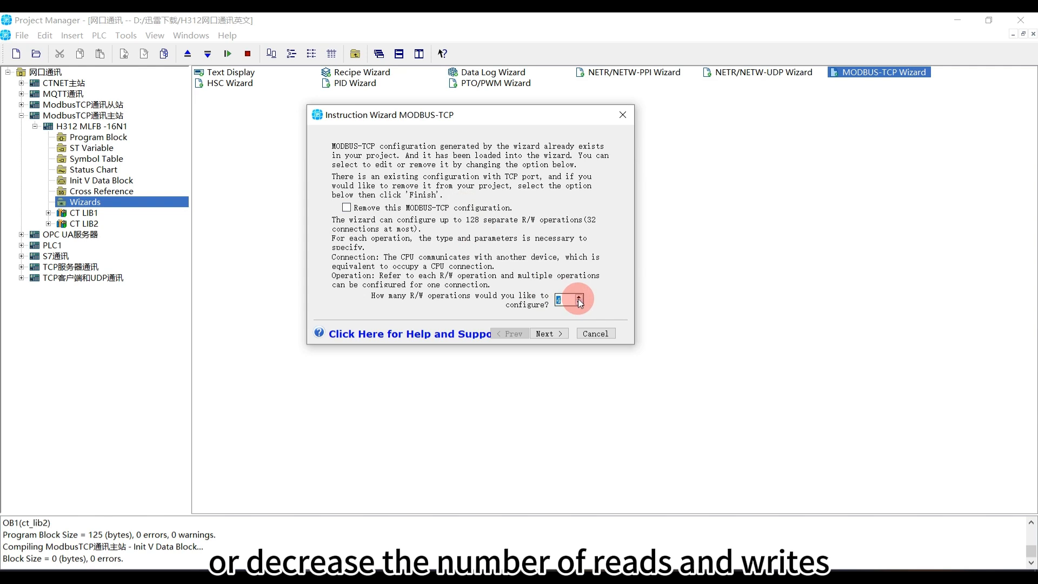
{"action": "left_click", "coordinate": [579, 304]}
{"action": "left_click", "coordinate": [563, 302]}
{"action": "left_click_drag", "start_coordinate": [568, 302], "coordinate": [555, 302]}
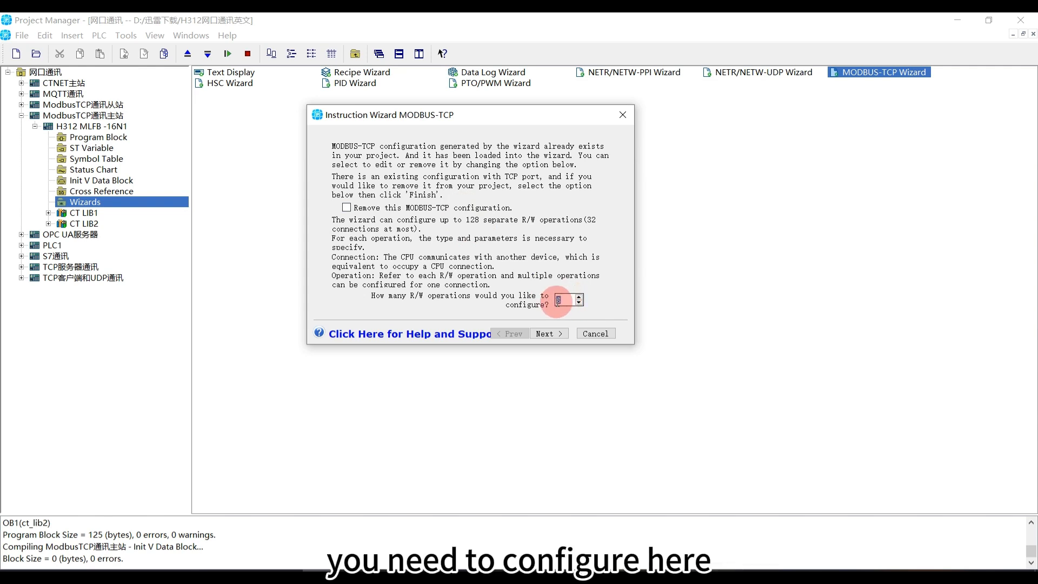
{"action": "left_click", "coordinate": [562, 301]}
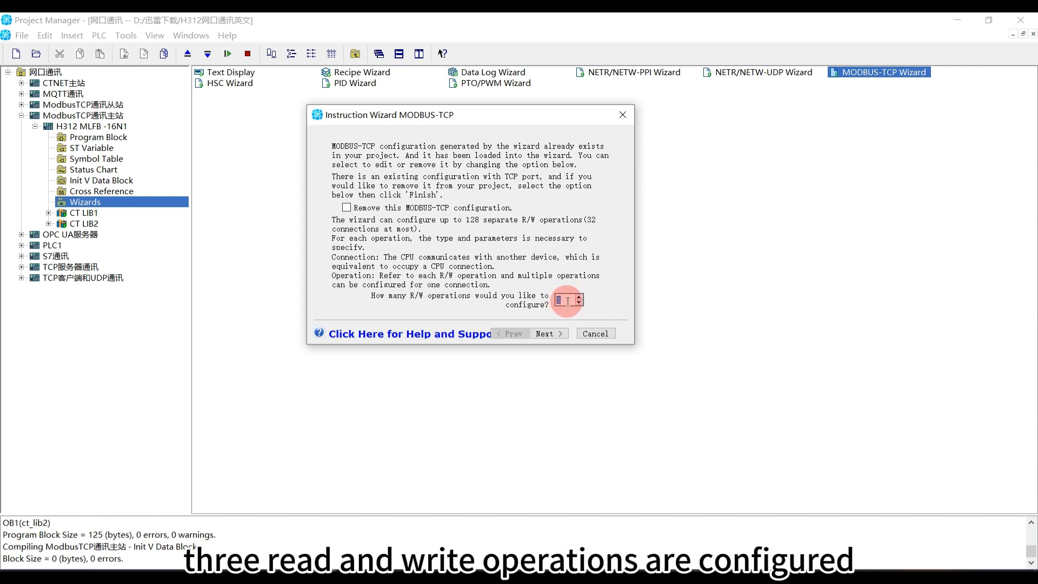
{"action": "left_click", "coordinate": [548, 334]}
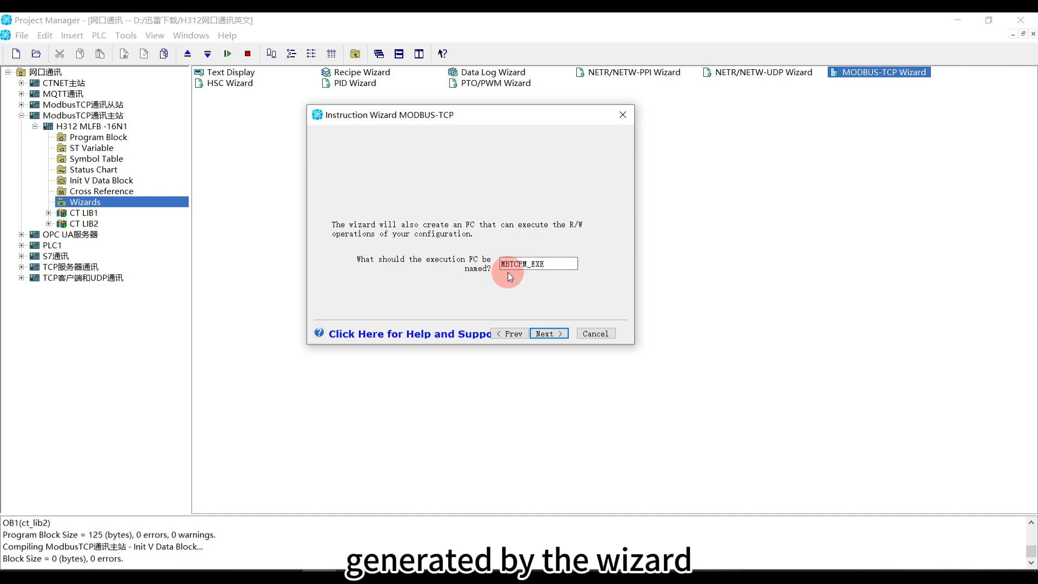
{"action": "left_click", "coordinate": [551, 337]}
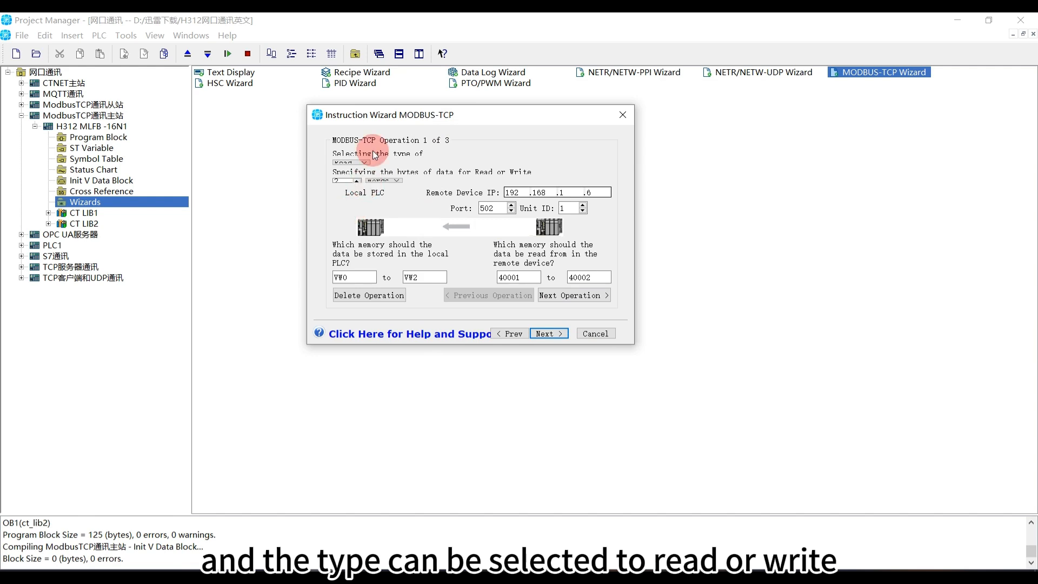
Set operation 1's type to Read and its data unit to Words
{"action": "left_click", "coordinate": [360, 163]}
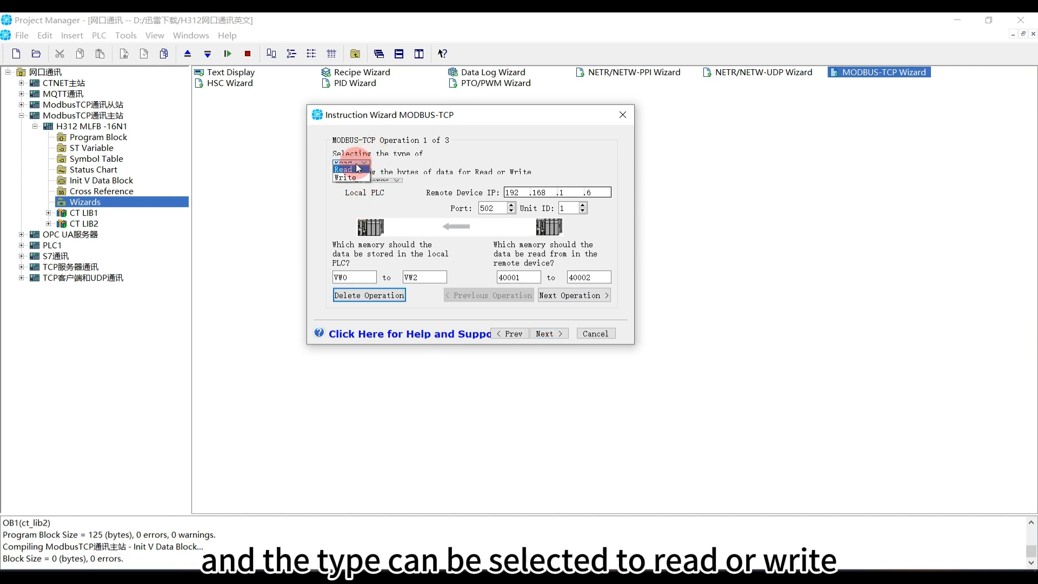
{"action": "left_click", "coordinate": [361, 169]}
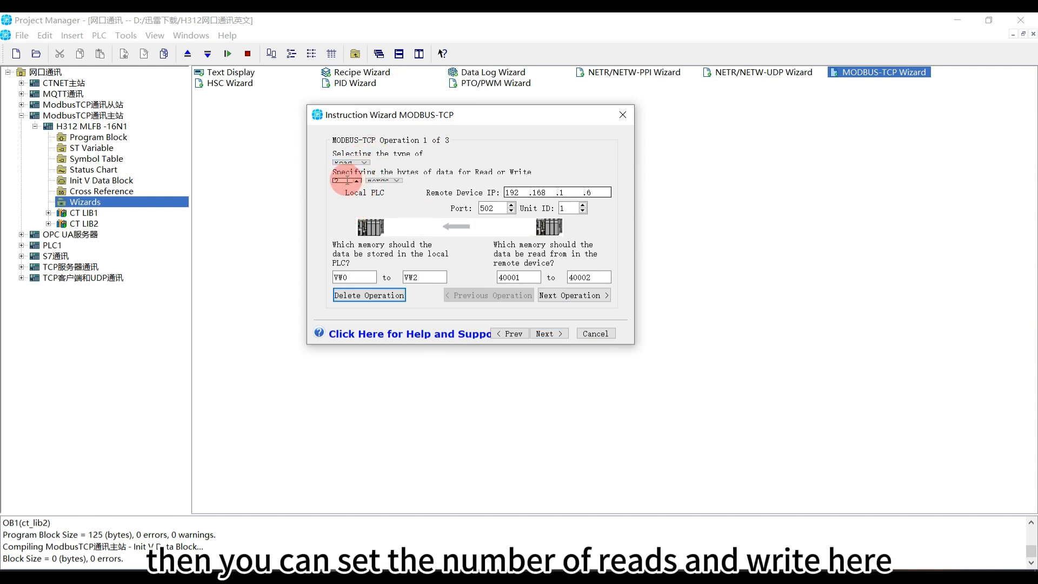
{"action": "left_click", "coordinate": [381, 181]}
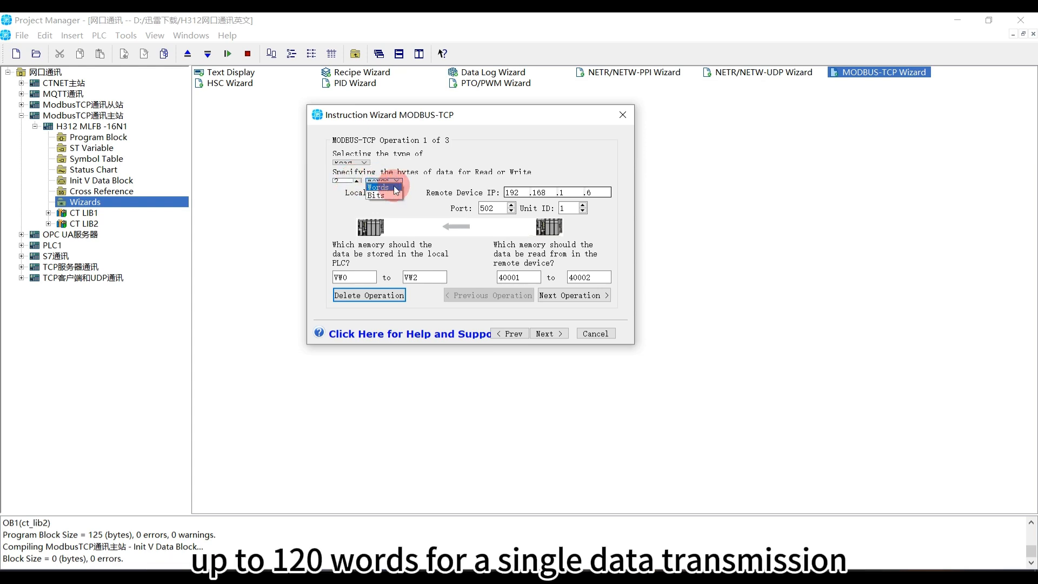
{"action": "left_click", "coordinate": [379, 187]}
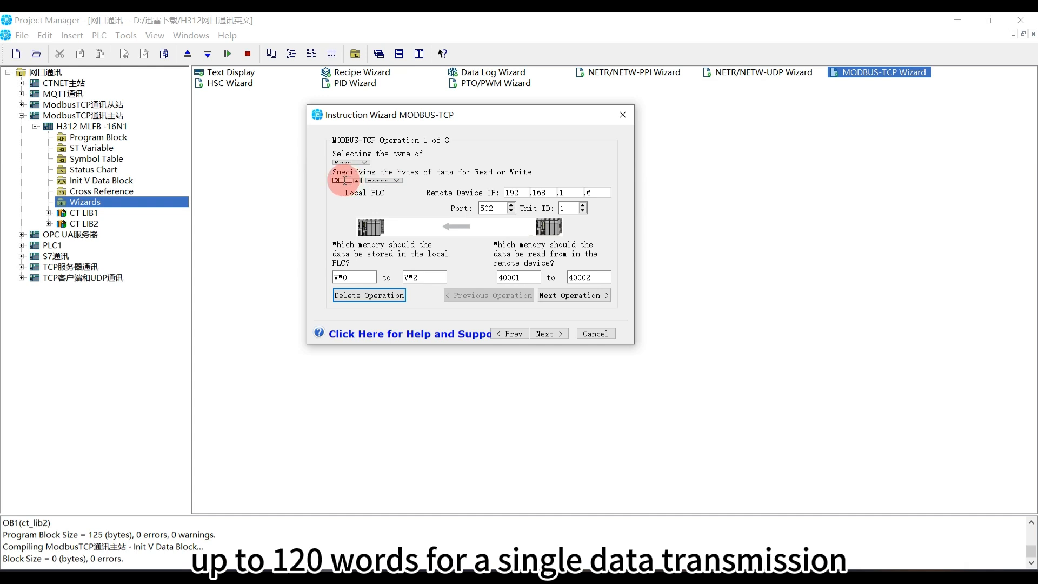
{"action": "left_click_drag", "start_coordinate": [343, 181], "coordinate": [332, 181]}
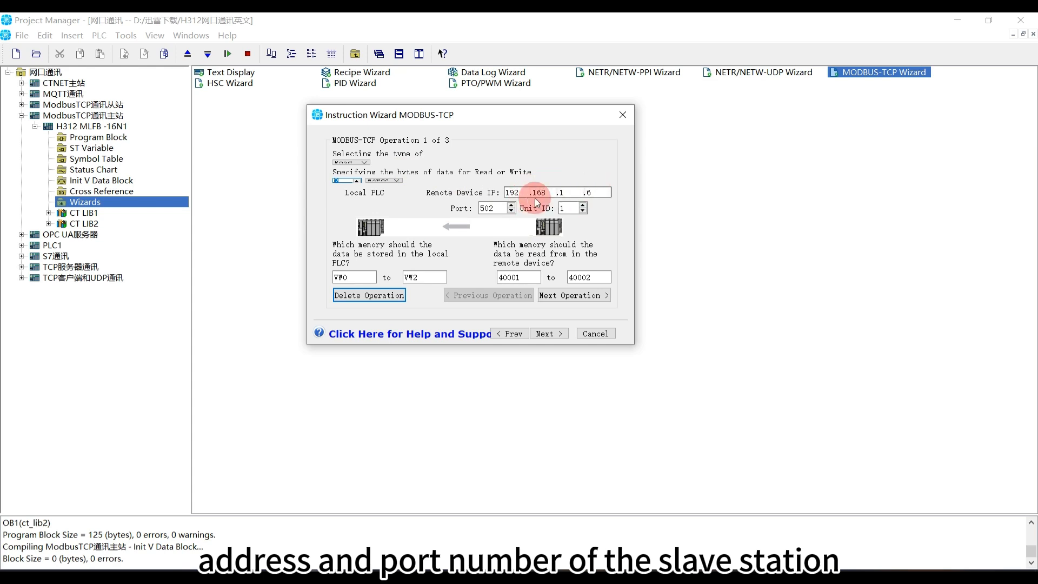
Set operation 1's remote device IP to 192.168.1.5, with port 502 and unit ID 1, reading from 40001 into VW0
{"action": "left_click_drag", "start_coordinate": [597, 193], "coordinate": [572, 193]}
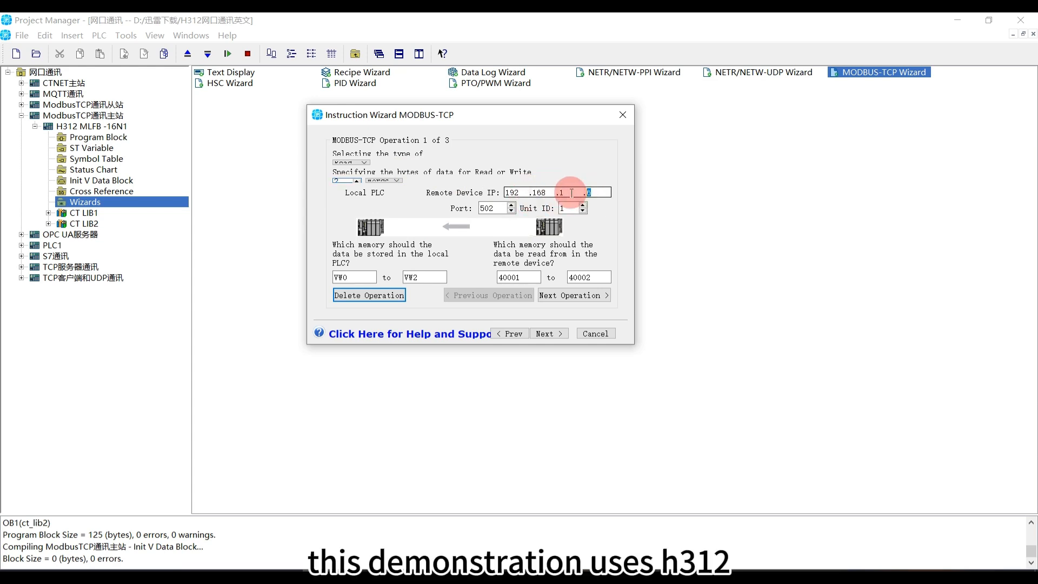
{"action": "type", "text": "5"}
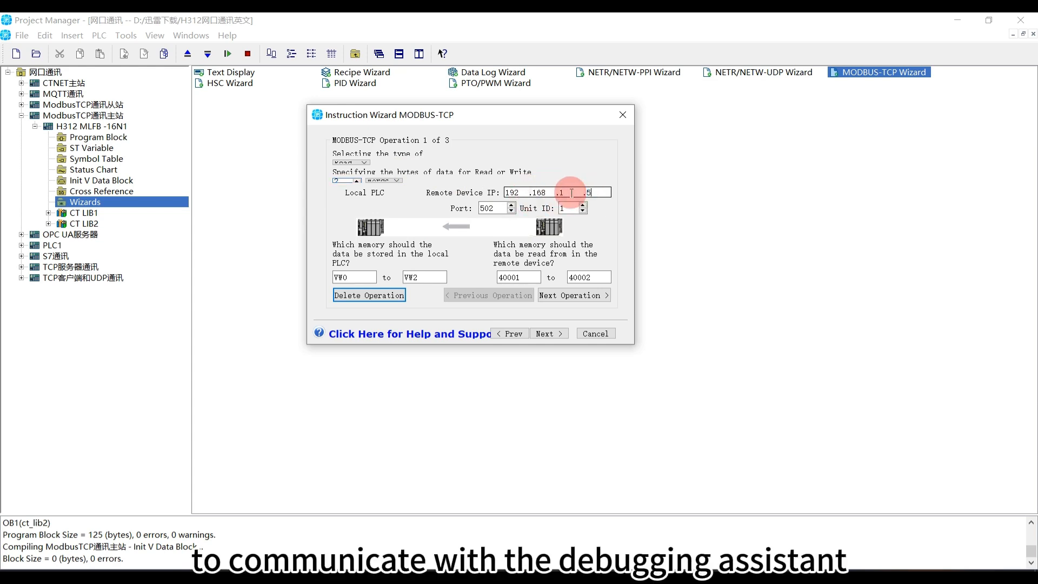
{"action": "double_click", "coordinate": [486, 209]}
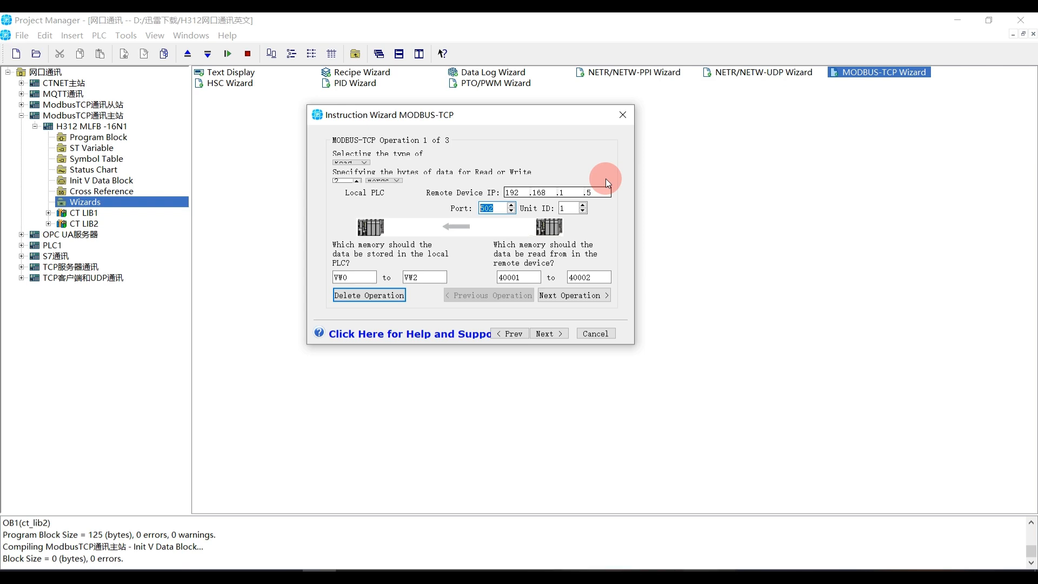
{"action": "left_click", "coordinate": [565, 209]}
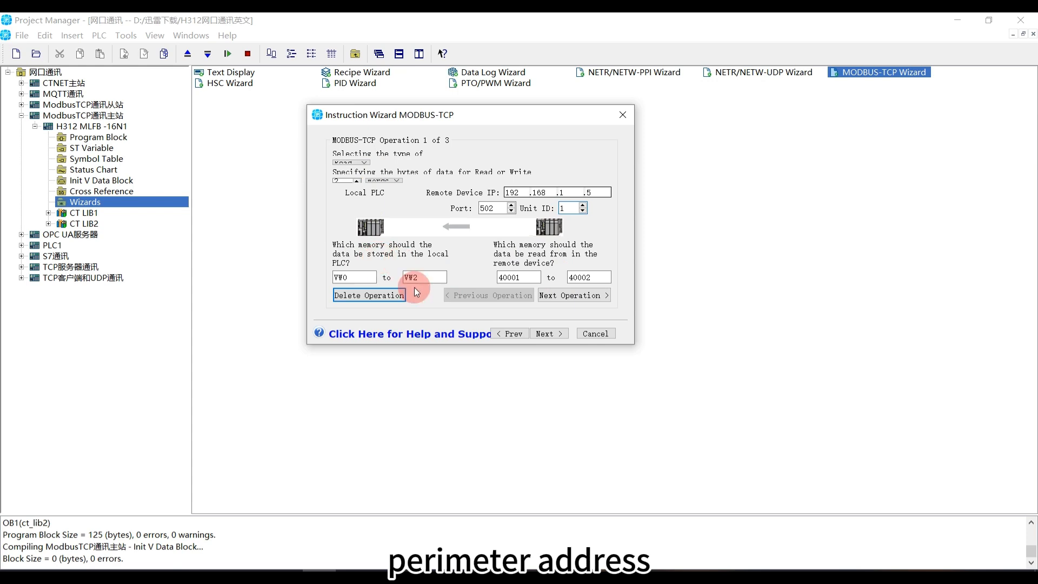
{"action": "left_click_drag", "start_coordinate": [535, 278], "coordinate": [486, 278]}
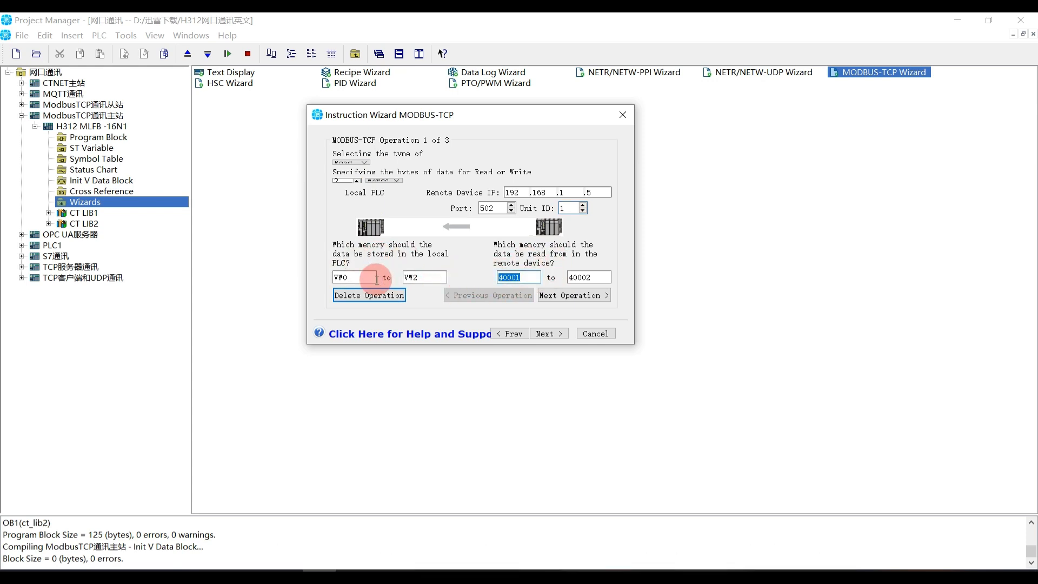
{"action": "left_click_drag", "start_coordinate": [372, 277], "coordinate": [331, 278]}
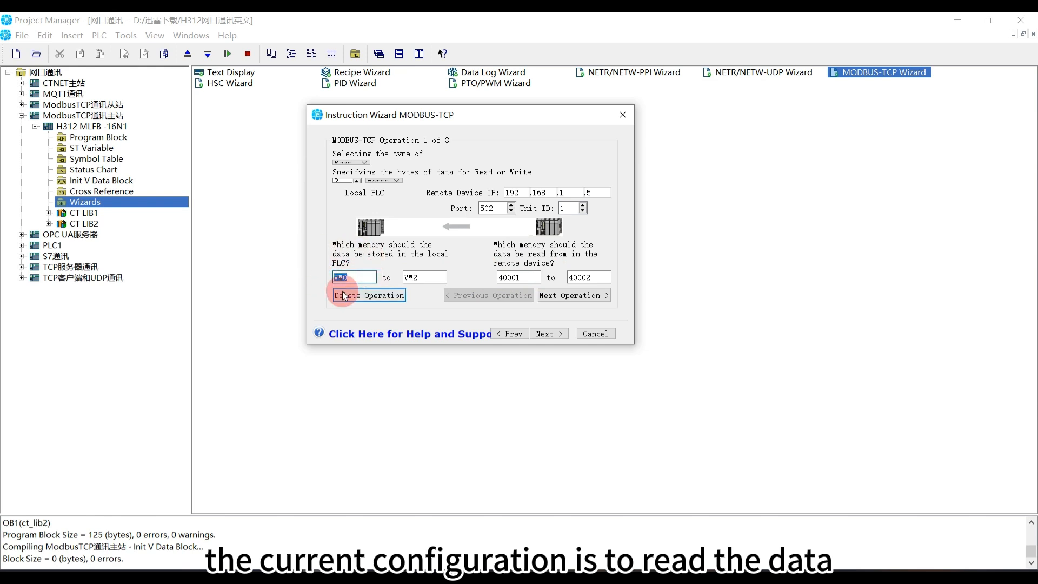
{"action": "left_click_drag", "start_coordinate": [532, 276], "coordinate": [490, 278]}
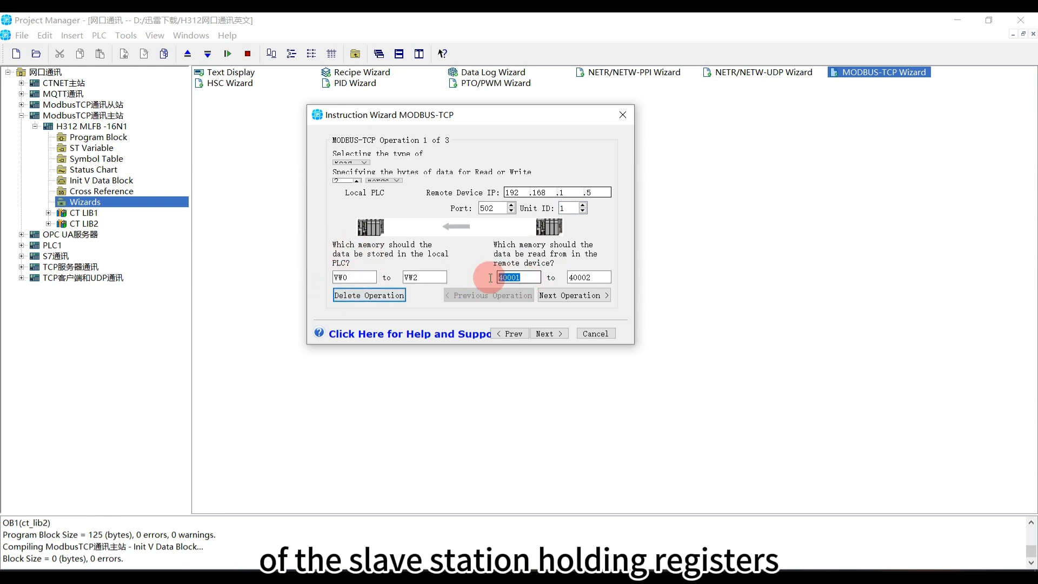
{"action": "left_click", "coordinate": [525, 278]}
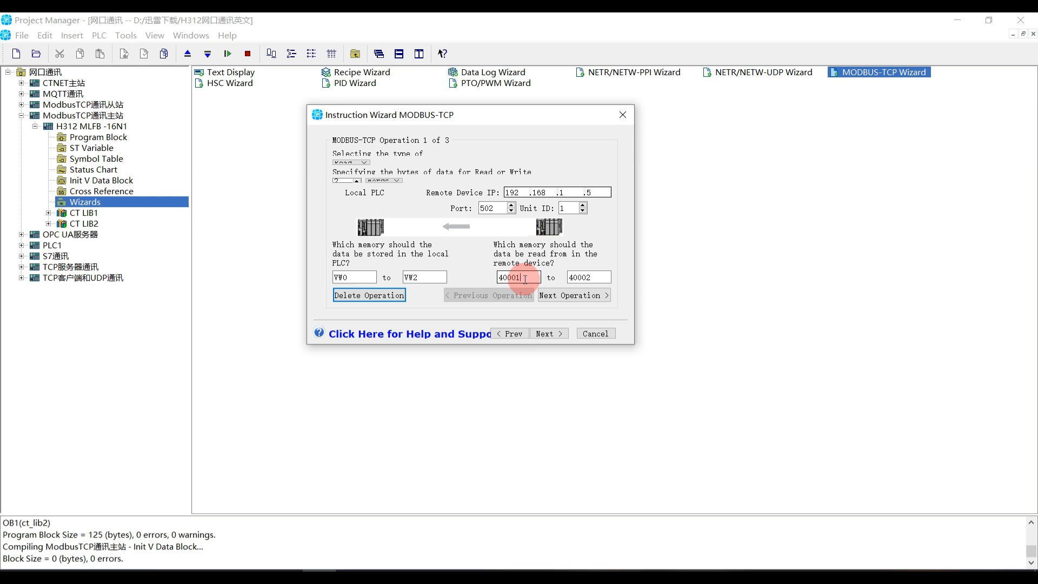
Set operation 2's remote device IP to 192.168.1.5, writing VW0 to VW2 into remote registers 40003 to 40004
{"action": "left_click", "coordinate": [557, 298]}
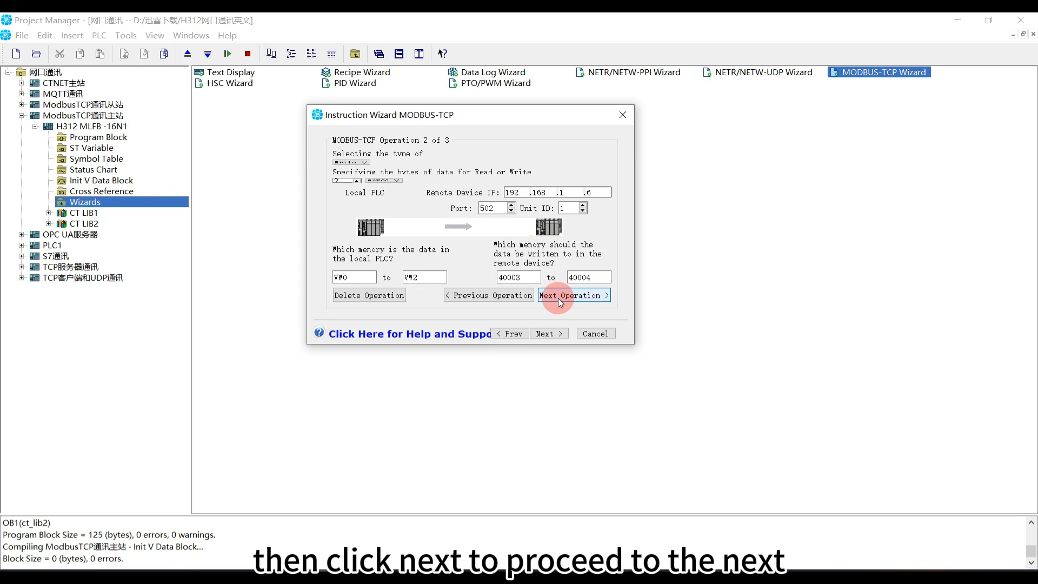
{"action": "left_click", "coordinate": [351, 162]}
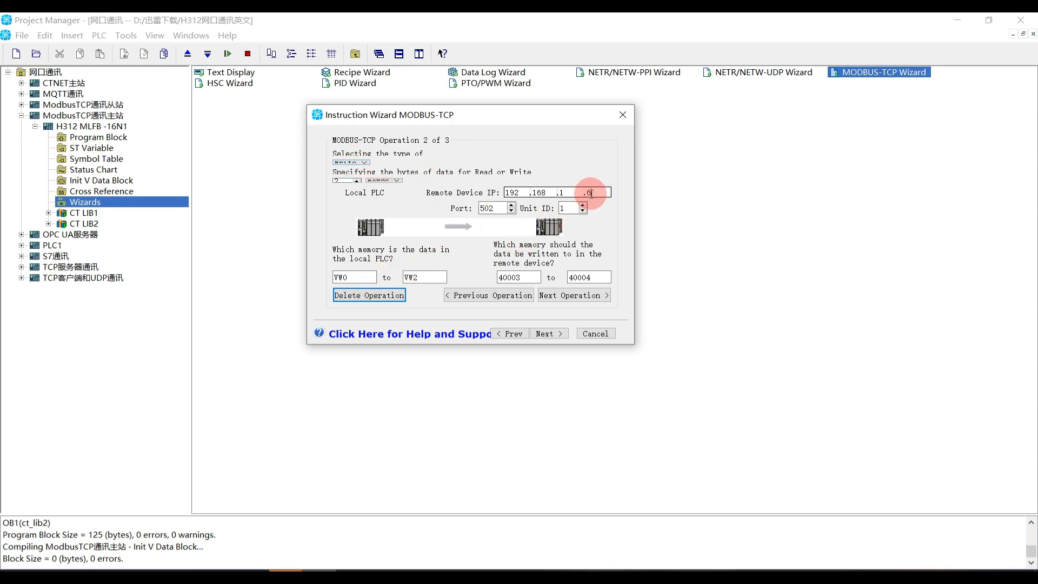
{"action": "left_click_drag", "start_coordinate": [592, 193], "coordinate": [582, 193]}
{"action": "type", "text": "5"}
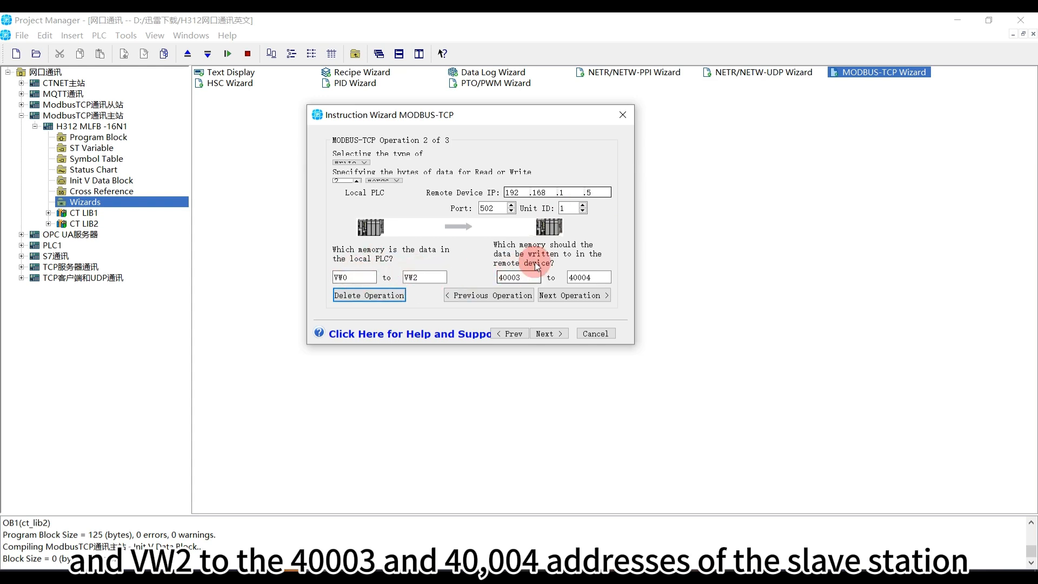
{"action": "left_click_drag", "start_coordinate": [523, 278], "coordinate": [491, 277]}
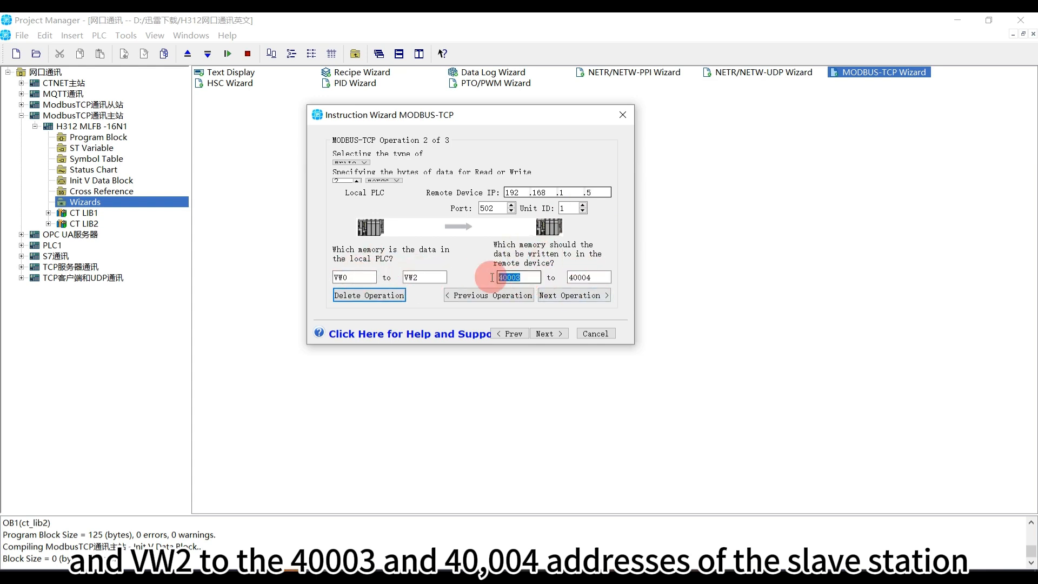
{"action": "left_click_drag", "start_coordinate": [601, 278], "coordinate": [561, 275]}
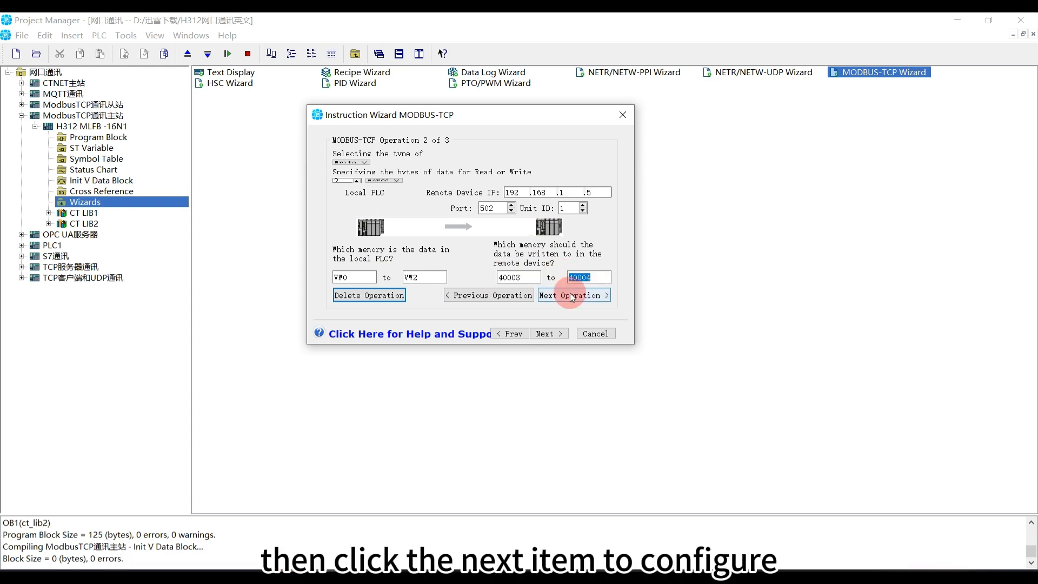
Set operation 3's remote device IP to 192.168.1.5, reading remote registers 40005 to 40006 into VW4 to VW6
{"action": "left_click", "coordinate": [572, 296]}
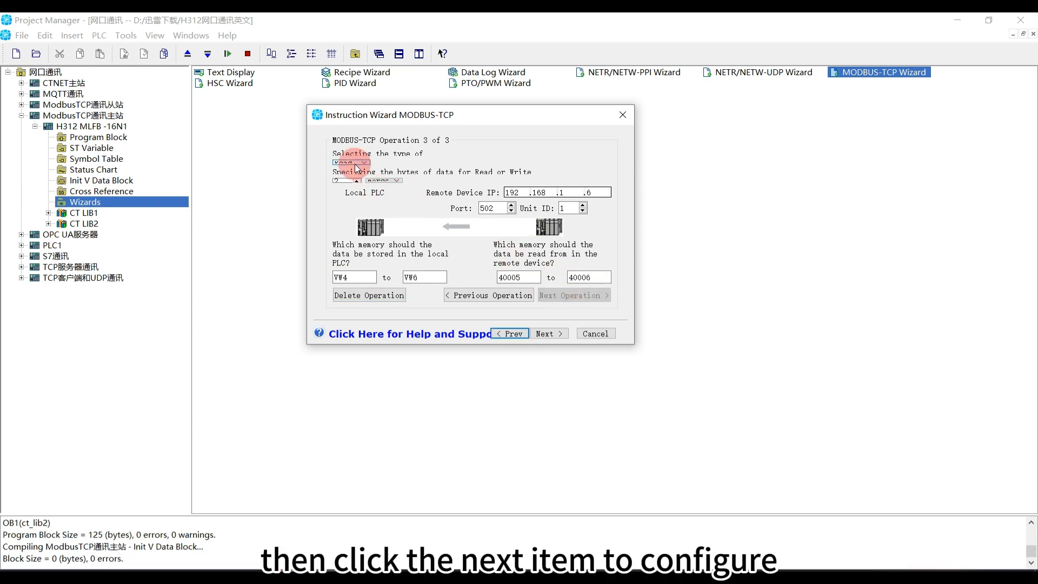
{"action": "left_click", "coordinate": [585, 195]}
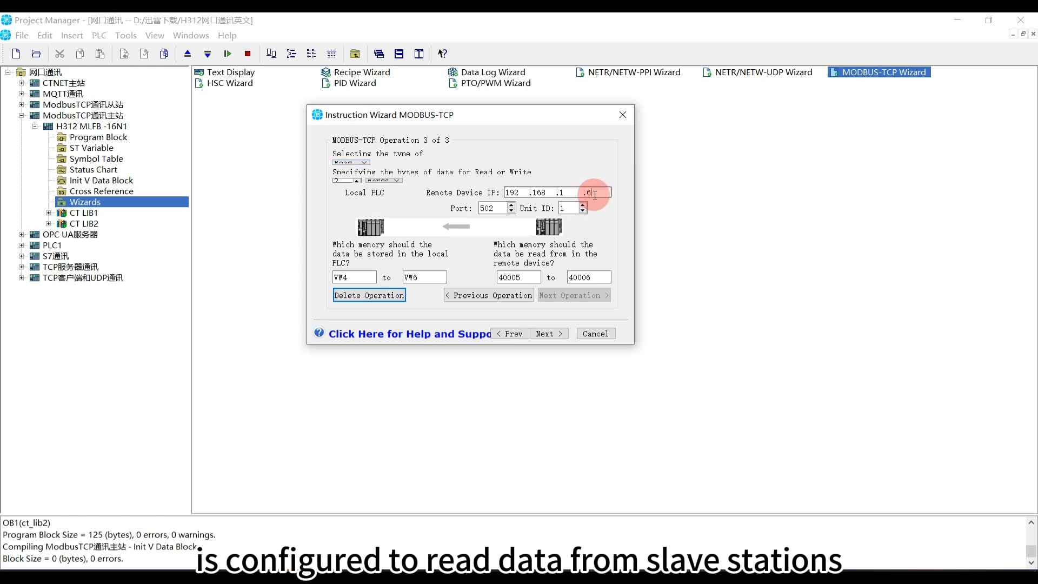
{"action": "key", "text": "BackSpace"}
{"action": "type", "text": "5"}
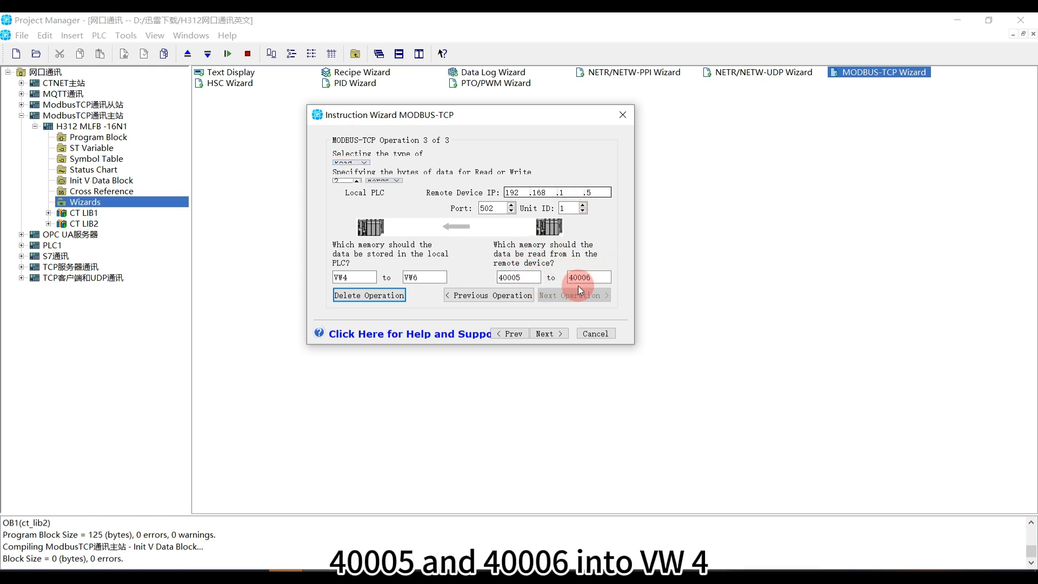
{"action": "left_click", "coordinate": [345, 275]}
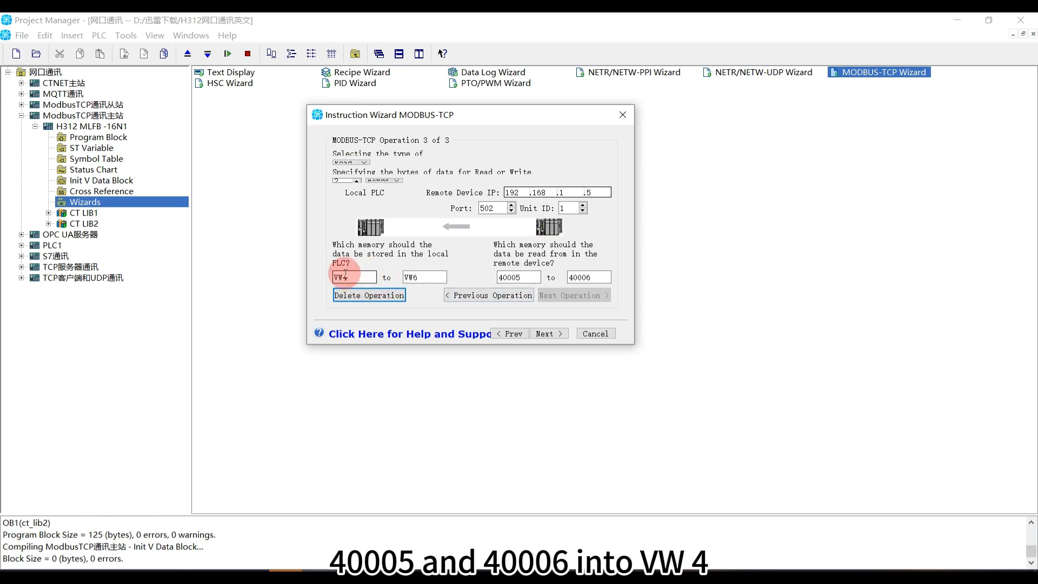
{"action": "left_click", "coordinate": [433, 281]}
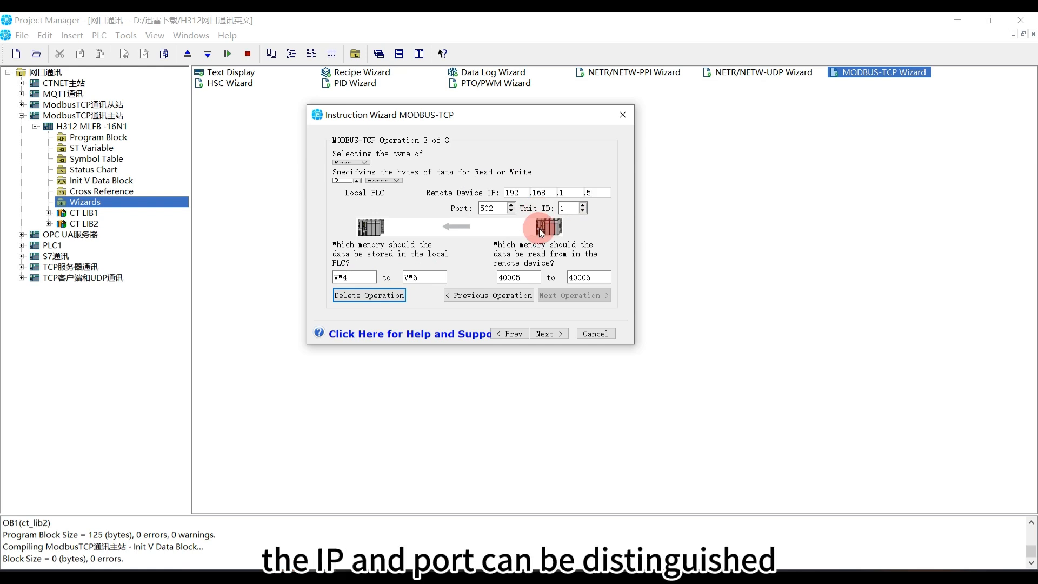
{"action": "double_click", "coordinate": [601, 194]}
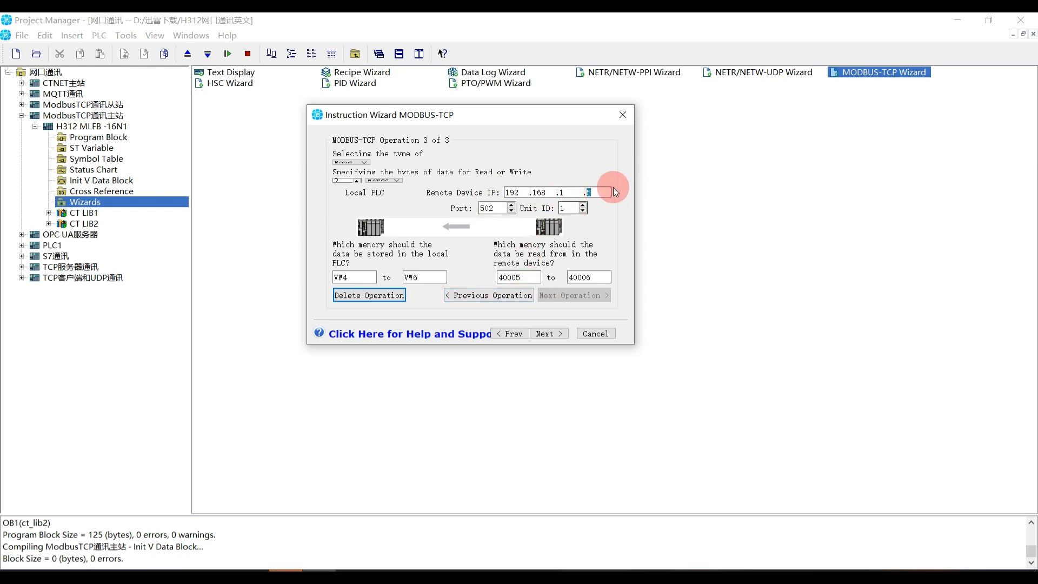
Allocate the wizard's suggested V-memory range starting at VB173 for the configured operations
{"action": "left_click", "coordinate": [560, 332]}
{"action": "left_click", "coordinate": [360, 268]}
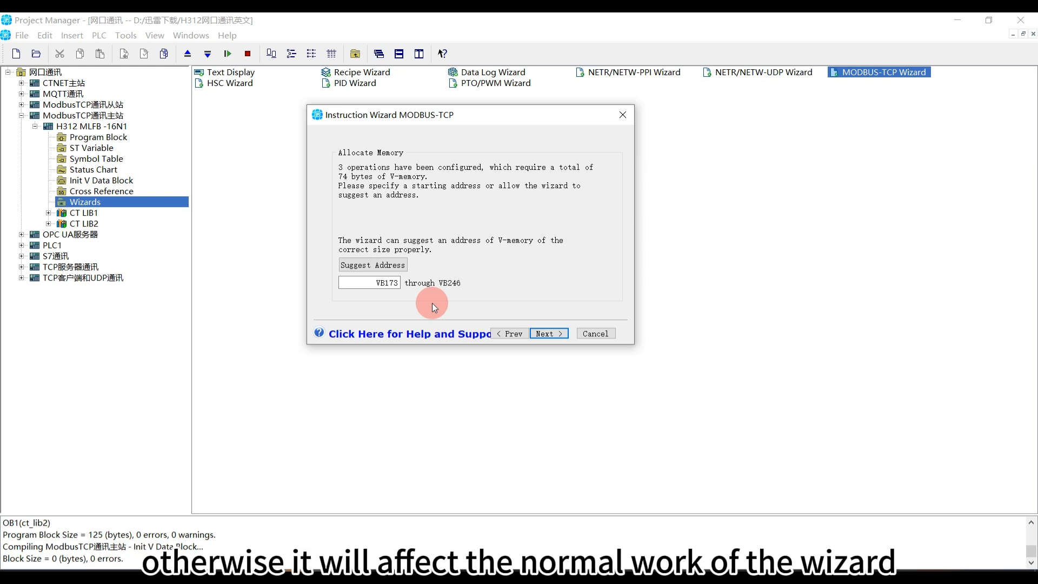
{"action": "left_click", "coordinate": [546, 333]}
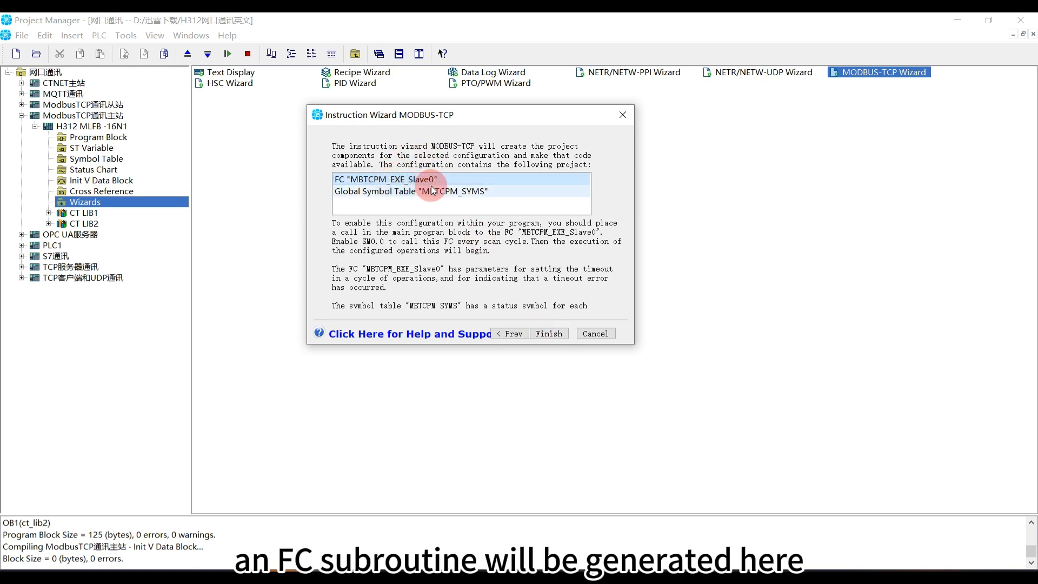
Complete the MODBUS-TCP wizard configuration and open the Program Block of the Modbus TCP master project
{"action": "left_click", "coordinate": [550, 335]}
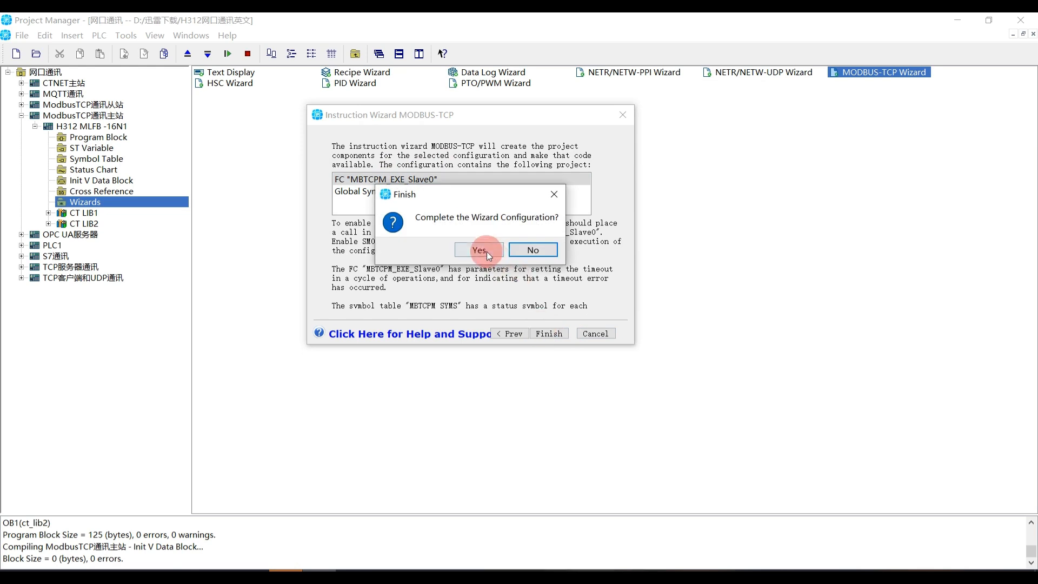
{"action": "left_click", "coordinate": [486, 250]}
{"action": "left_click", "coordinate": [94, 137]}
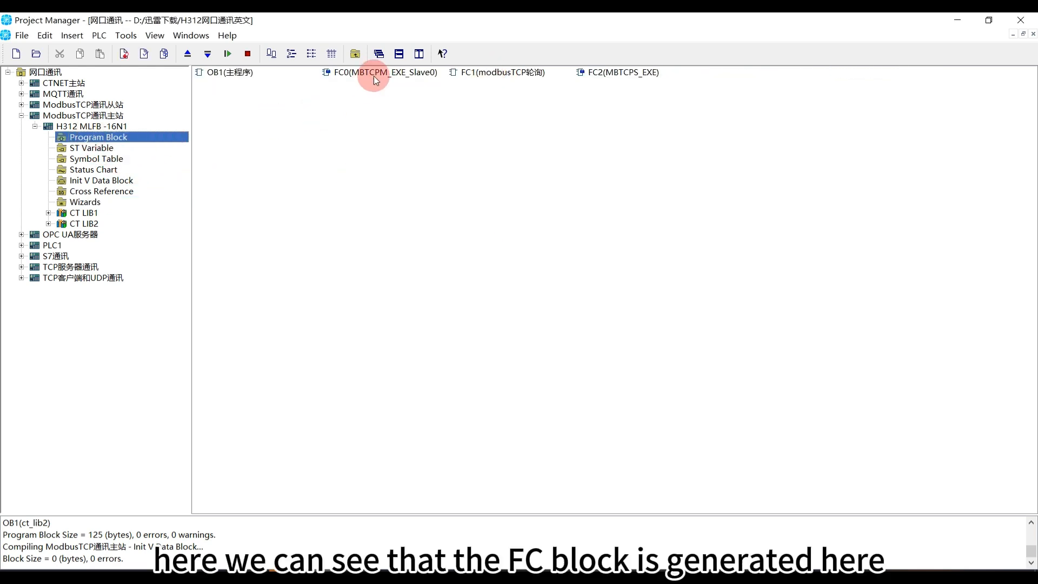
Open the main program OB1 and examine Network 2, where SM0.0 calls the wizard-generated FC0 block
{"action": "left_click", "coordinate": [394, 74]}
{"action": "left_click", "coordinate": [229, 72]}
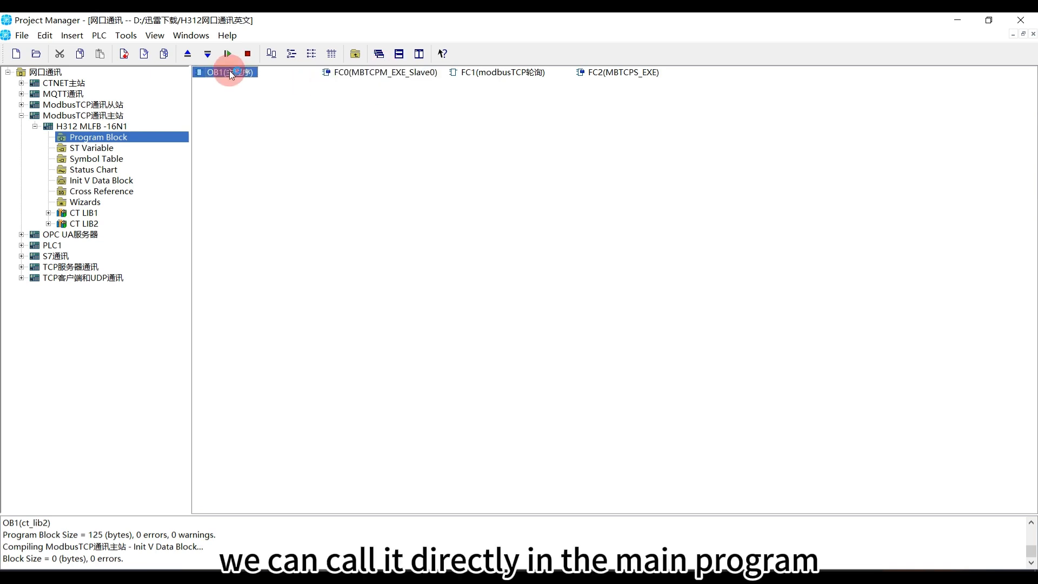
{"action": "double_click", "coordinate": [230, 76]}
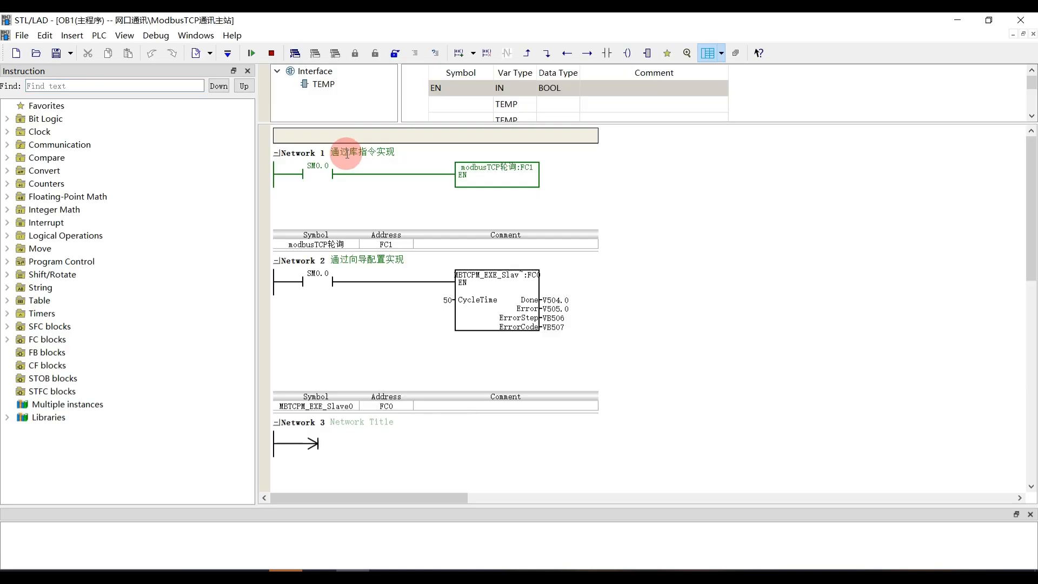
{"action": "left_click", "coordinate": [274, 300]}
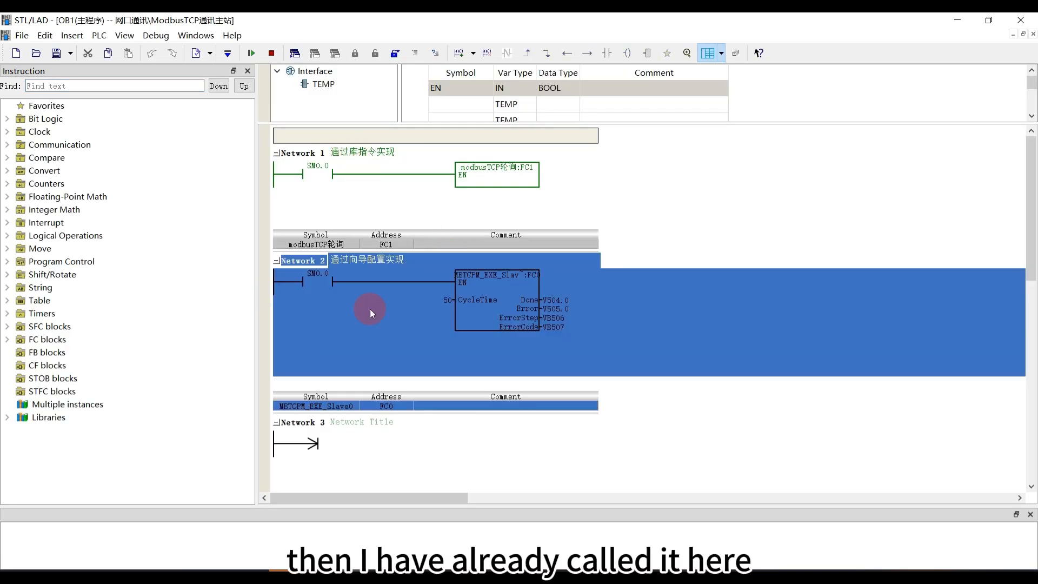
{"action": "left_click", "coordinate": [478, 303]}
{"action": "left_click", "coordinate": [339, 286]}
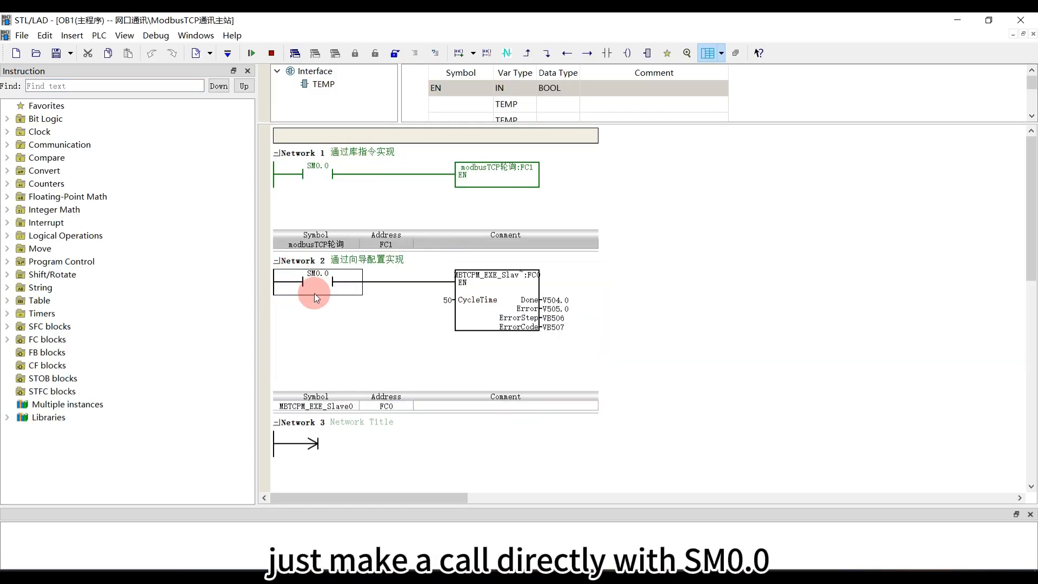
Go to the definition of the FC0 block called in Network 2, enlarging its variable table and widening the comment column
{"action": "right_click", "coordinate": [496, 299]}
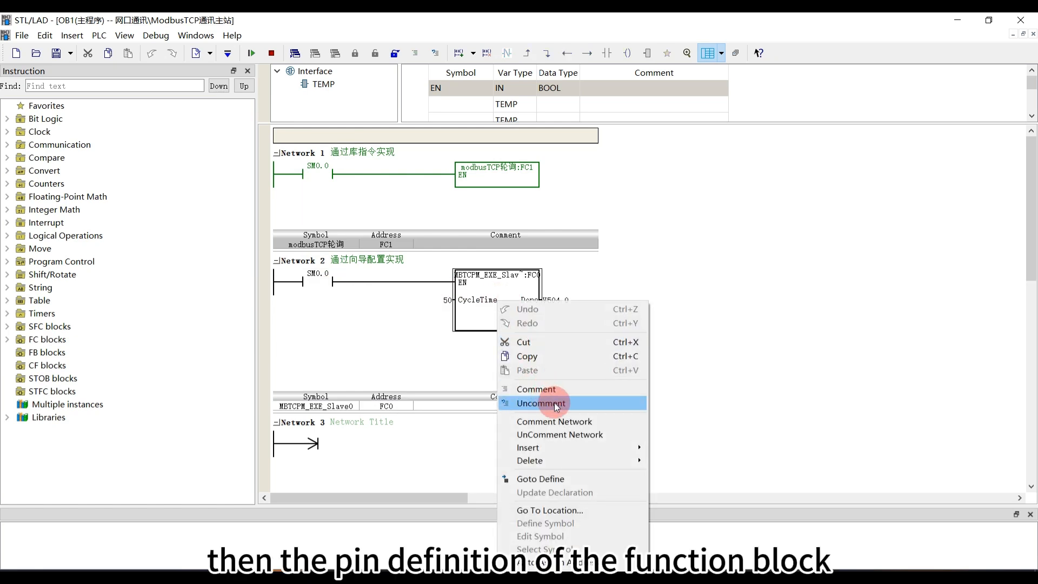
{"action": "left_click", "coordinate": [567, 478]}
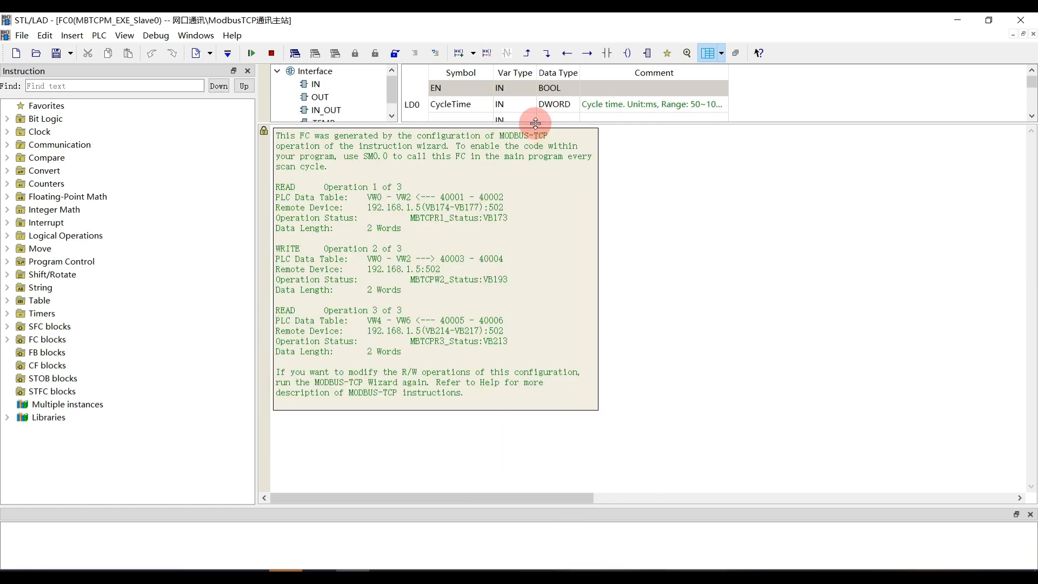
{"action": "left_click_drag", "start_coordinate": [538, 121], "coordinate": [555, 246]}
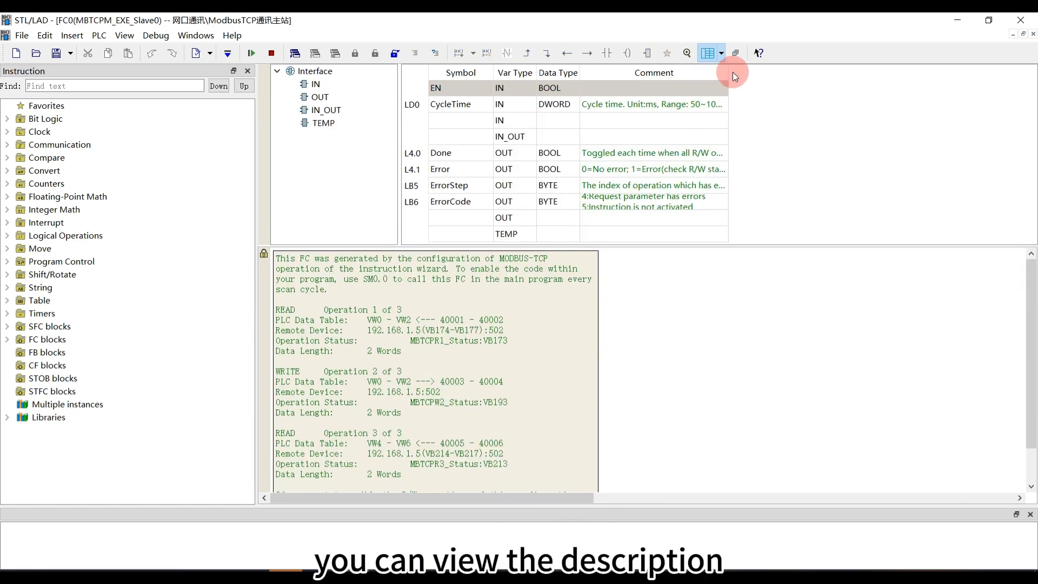
{"action": "left_click_drag", "start_coordinate": [729, 75], "coordinate": [896, 86]}
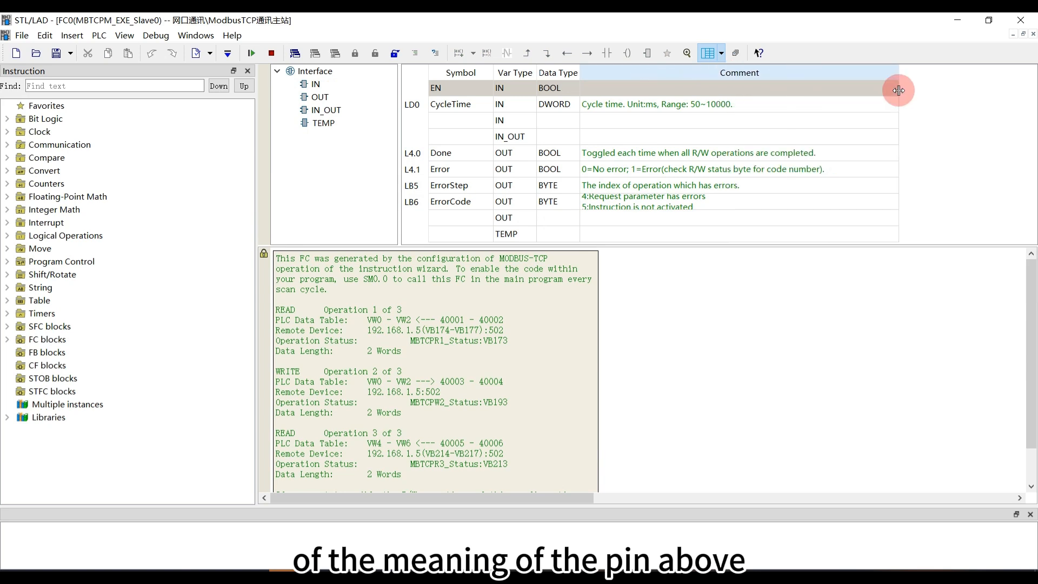
Examine the comments for FC0's CycleTime, Done, Error and ErrorCode pins, including the full list of error codes
{"action": "left_click", "coordinate": [717, 104]}
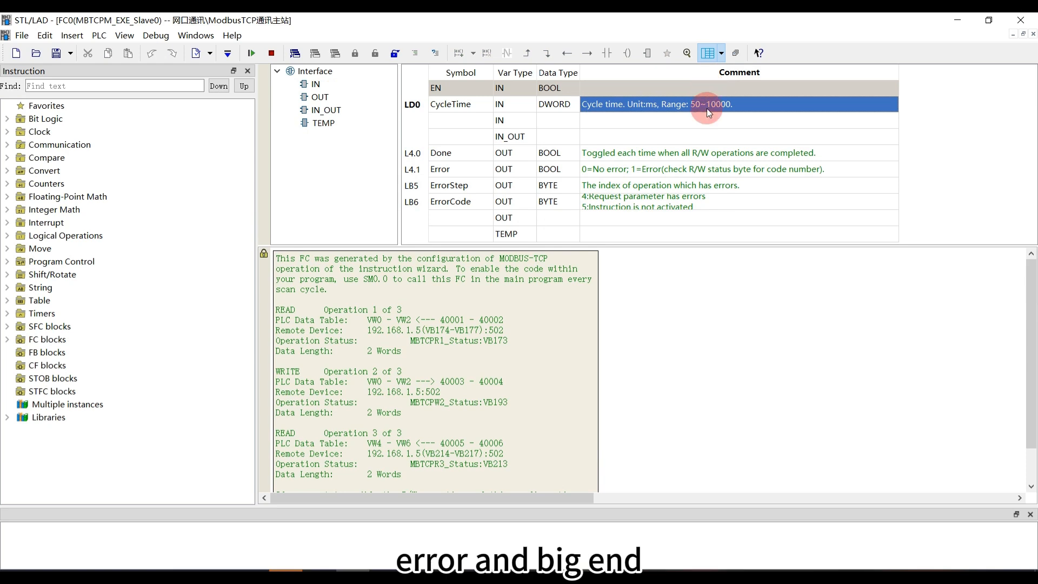
{"action": "left_click", "coordinate": [622, 153]}
{"action": "left_click", "coordinate": [627, 171]}
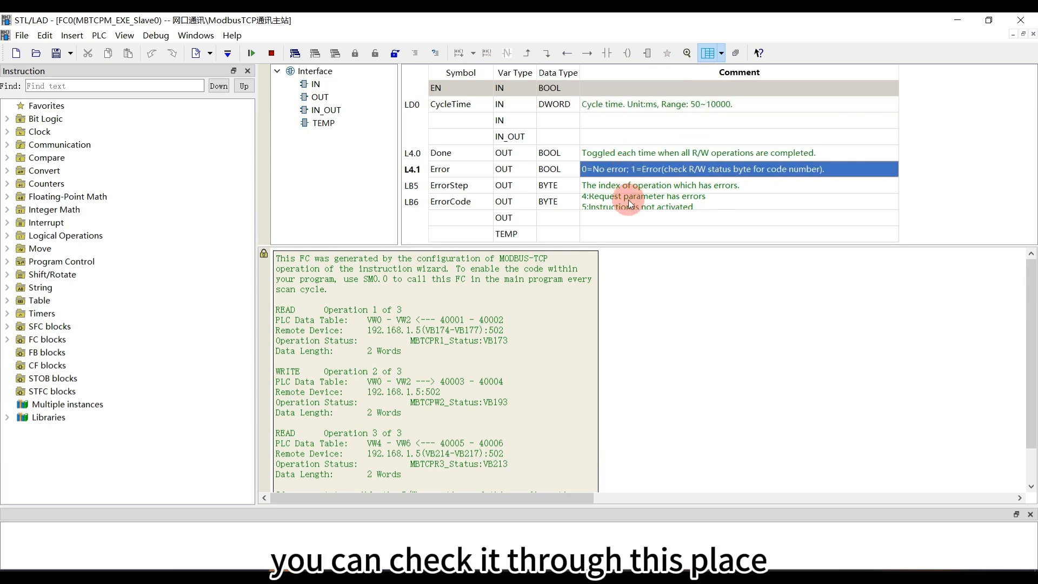
{"action": "left_click", "coordinate": [627, 203]}
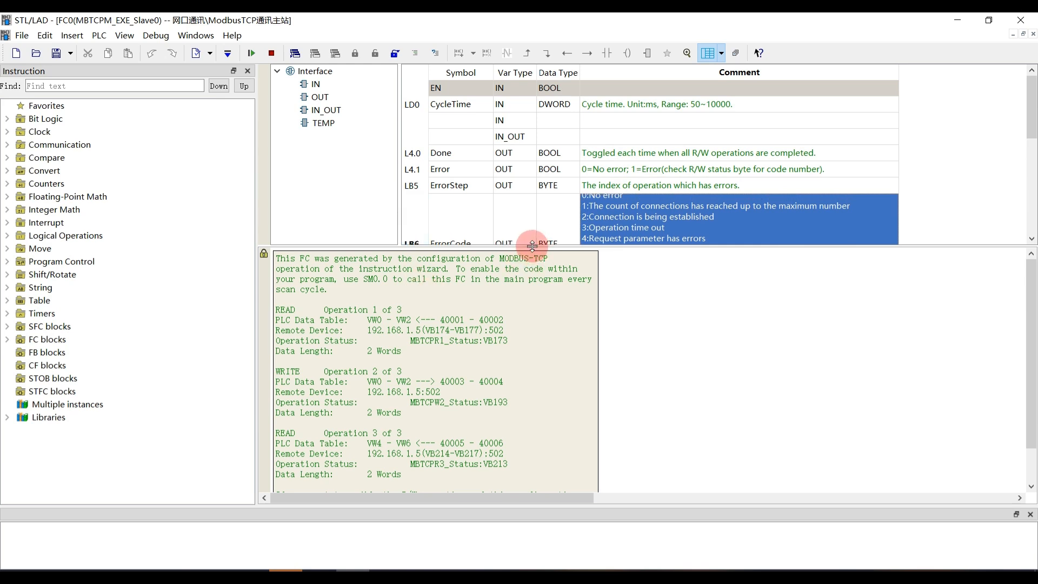
{"action": "left_click_drag", "start_coordinate": [531, 246], "coordinate": [535, 324]}
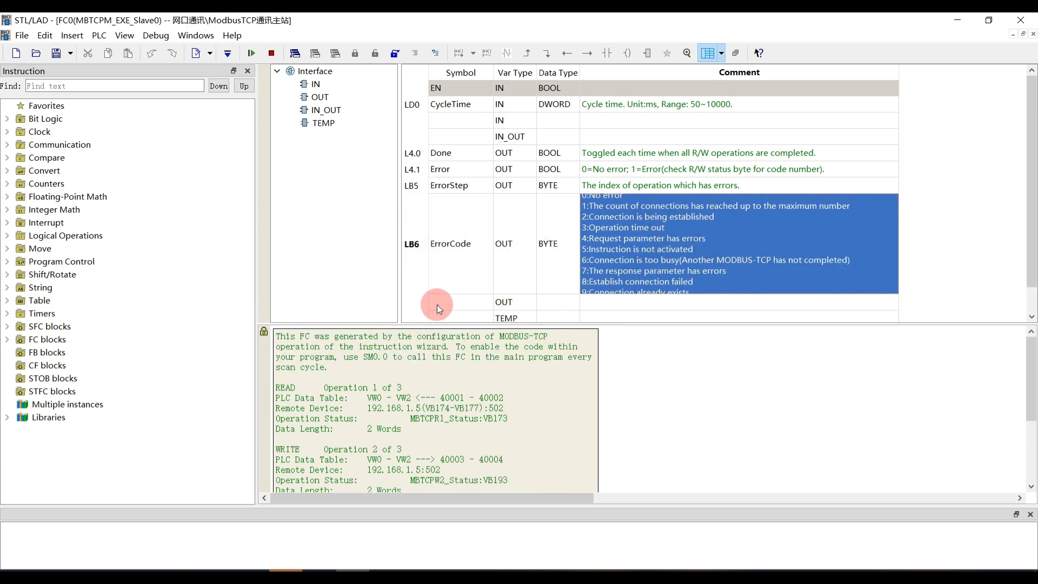
{"action": "left_click", "coordinate": [445, 292]}
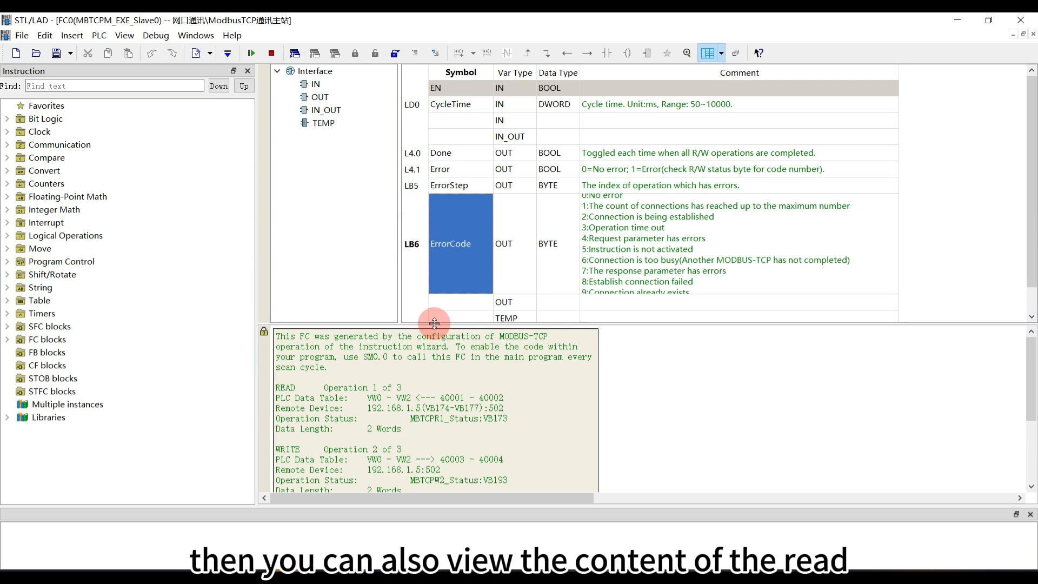
Shrink the variable table and review the three read and write operations in FC0's configuration description
{"action": "left_click_drag", "start_coordinate": [437, 327], "coordinate": [419, 113]}
{"action": "left_click_drag", "start_coordinate": [324, 177], "coordinate": [389, 177]}
{"action": "left_click", "coordinate": [374, 206]}
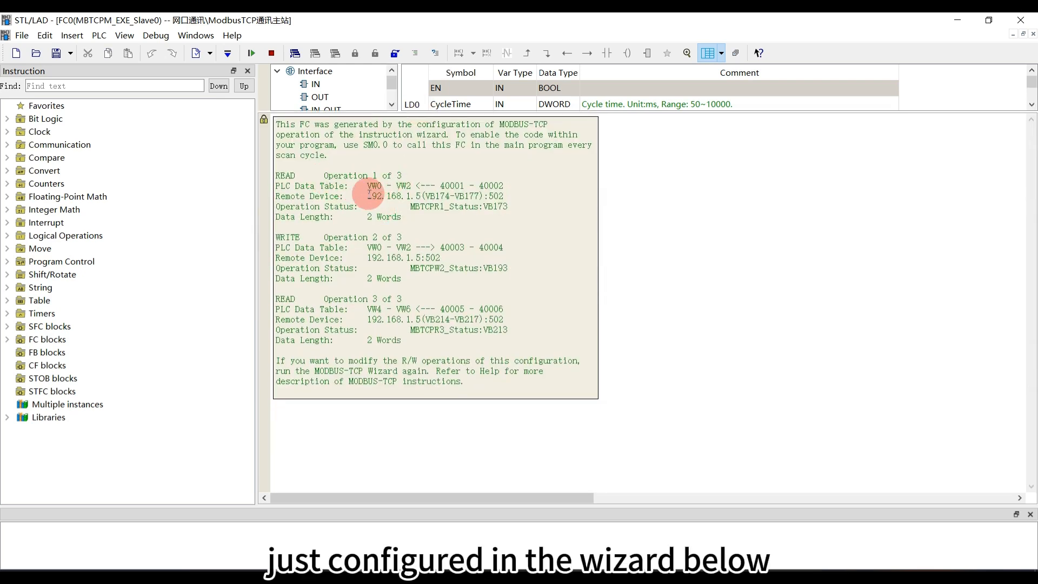
{"action": "left_click_drag", "start_coordinate": [323, 177], "coordinate": [415, 173]}
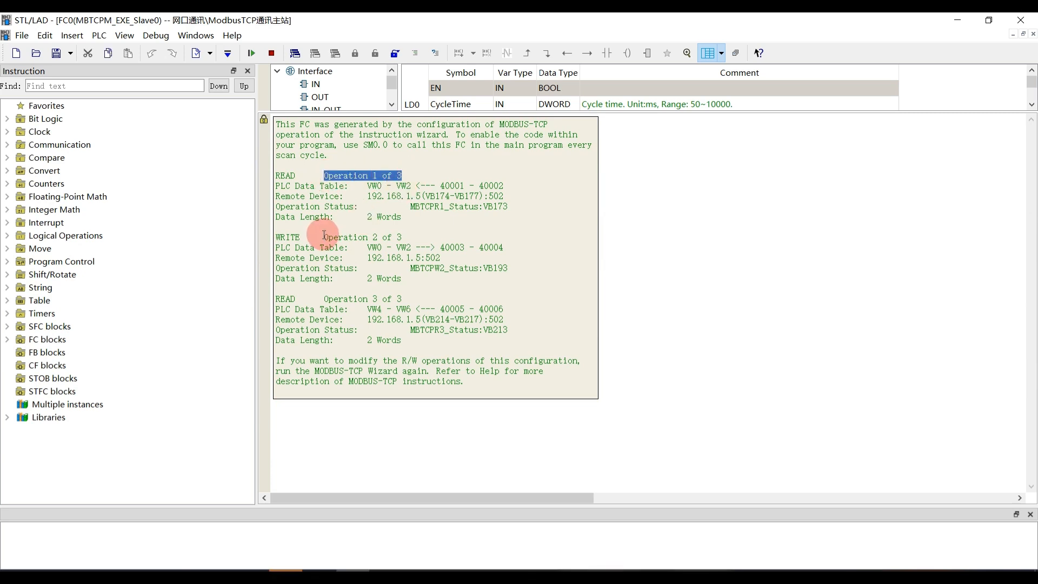
{"action": "left_click_drag", "start_coordinate": [327, 292], "coordinate": [406, 301]}
{"action": "left_click_drag", "start_coordinate": [329, 234], "coordinate": [472, 239]}
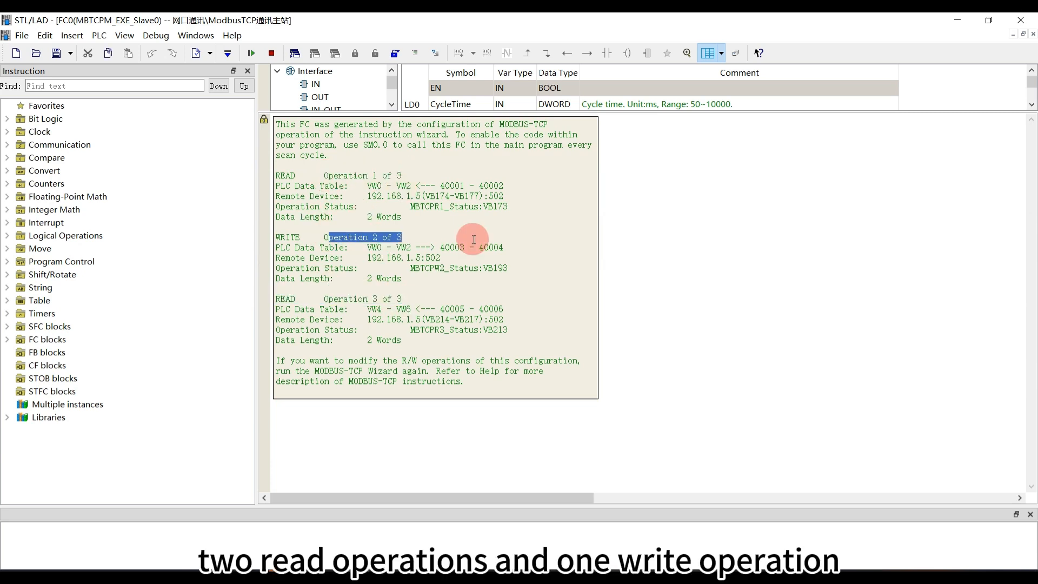
{"action": "left_click", "coordinate": [415, 227]}
Check how each FC0 operation maps the remote 4xxxx registers to the master's VW addresses
{"action": "left_click_drag", "start_coordinate": [442, 184], "coordinate": [509, 182]}
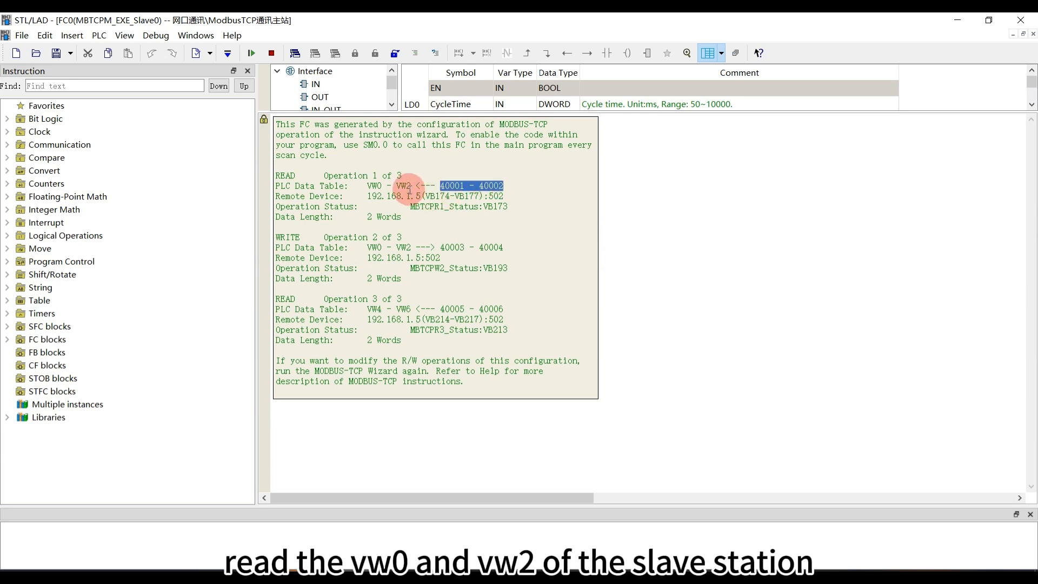
{"action": "left_click_drag", "start_coordinate": [411, 185], "coordinate": [373, 189]}
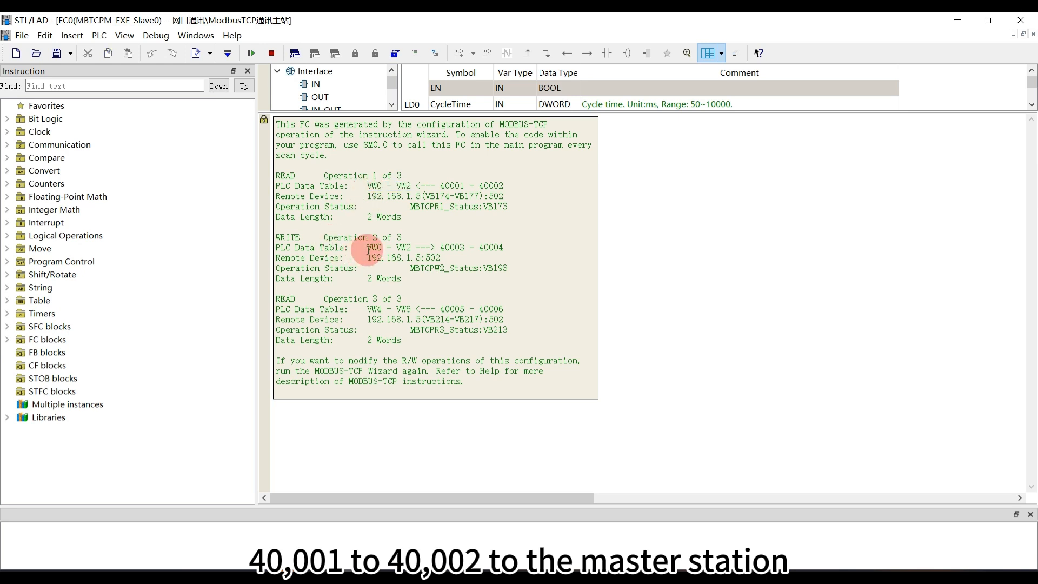
{"action": "left_click_drag", "start_coordinate": [367, 248], "coordinate": [509, 248]}
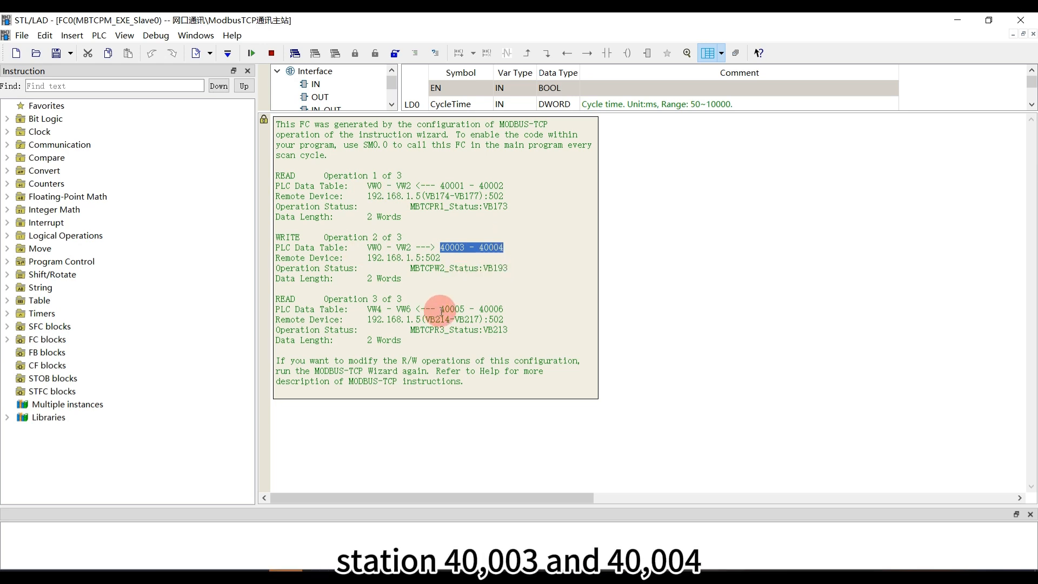
{"action": "left_click_drag", "start_coordinate": [440, 309], "coordinate": [505, 310]}
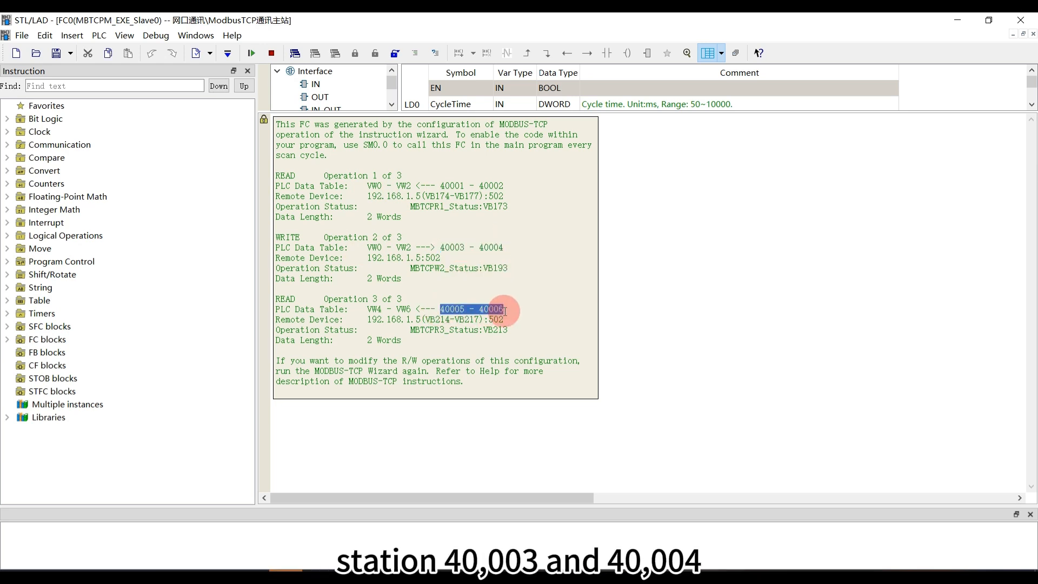
{"action": "mouse_move", "coordinate": [410, 309]}
{"action": "left_mouse_down"}
{"action": "mouse_move", "coordinate": [378, 309]}
{"action": "mouse_move", "coordinate": [404, 311]}
{"action": "left_mouse_up"}
{"action": "left_click", "coordinate": [380, 311]}
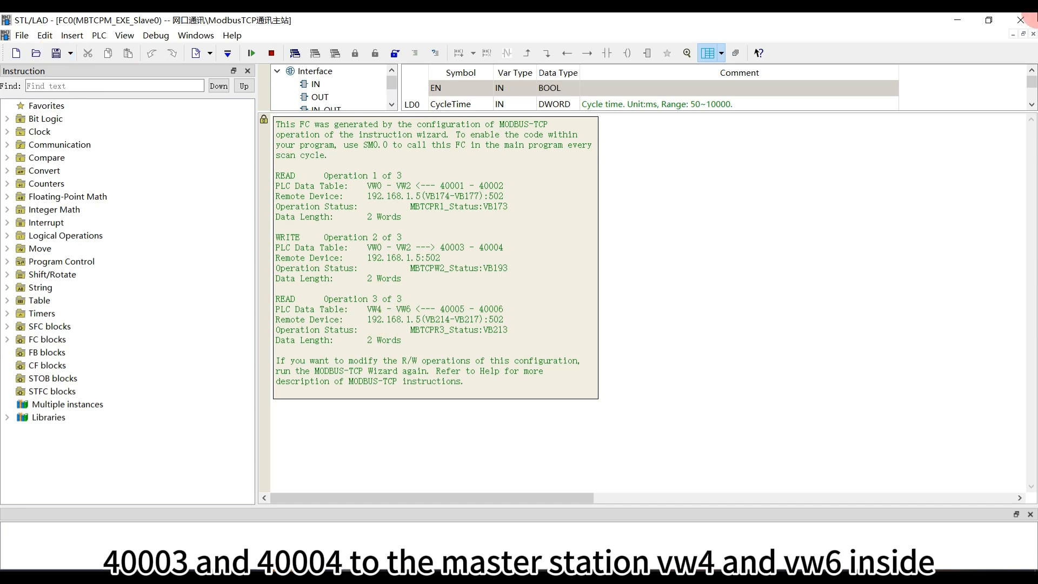
Close the FC0 editor and set the Modbus TCP master project's communication target to the H312 MLFB -16N1 at 192.168.1.200:20000
{"action": "left_click", "coordinate": [1020, 20]}
{"action": "left_click", "coordinate": [138, 127]}
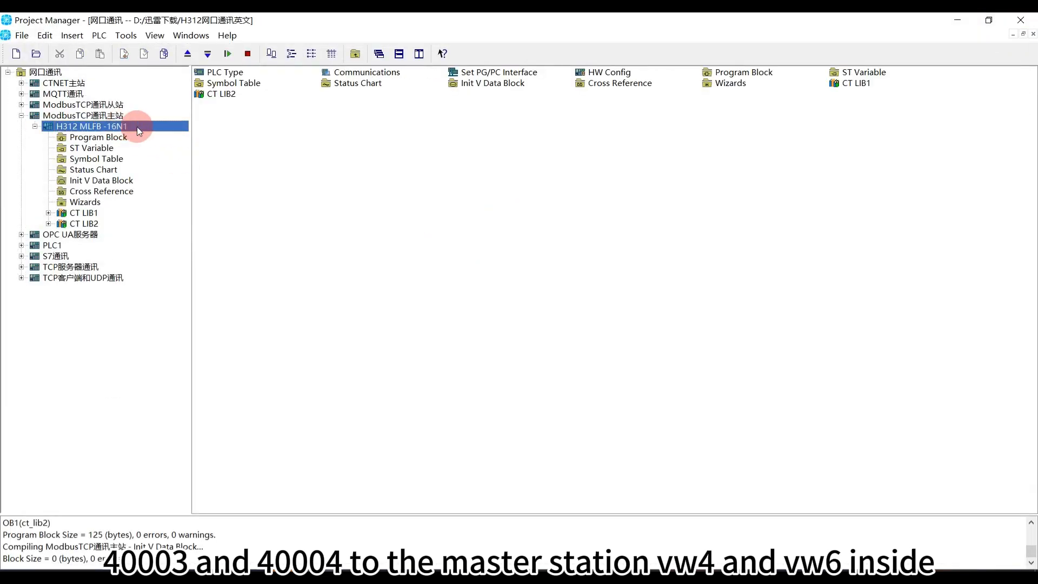
{"action": "double_click", "coordinate": [370, 73]}
{"action": "double_click", "coordinate": [605, 252]}
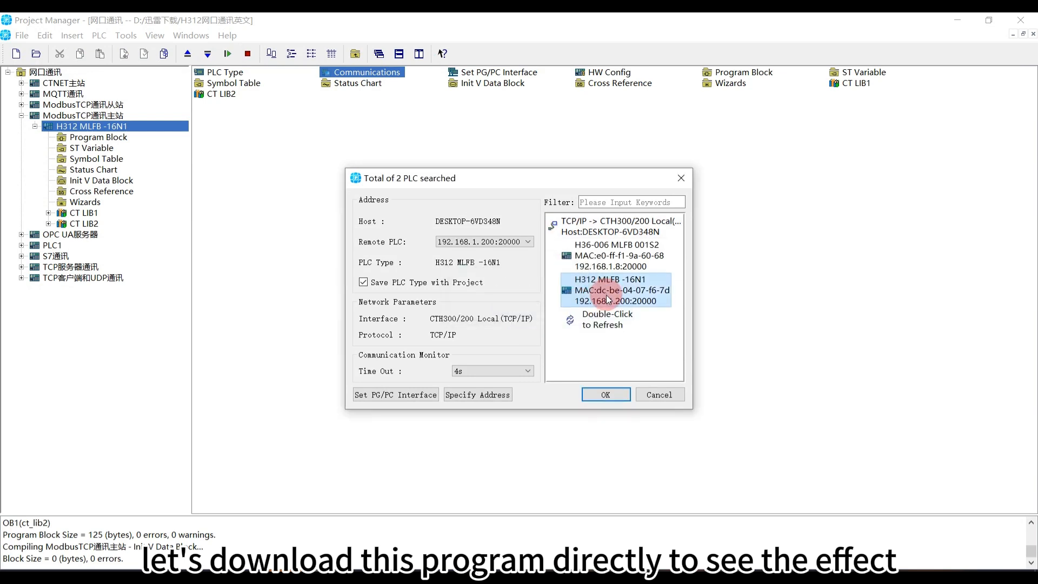
{"action": "left_click", "coordinate": [606, 394]}
Download the program block, Init V data block and hardware configuration to the H312 PLC, allowing it to enter STOP mode
{"action": "left_click", "coordinate": [207, 54]}
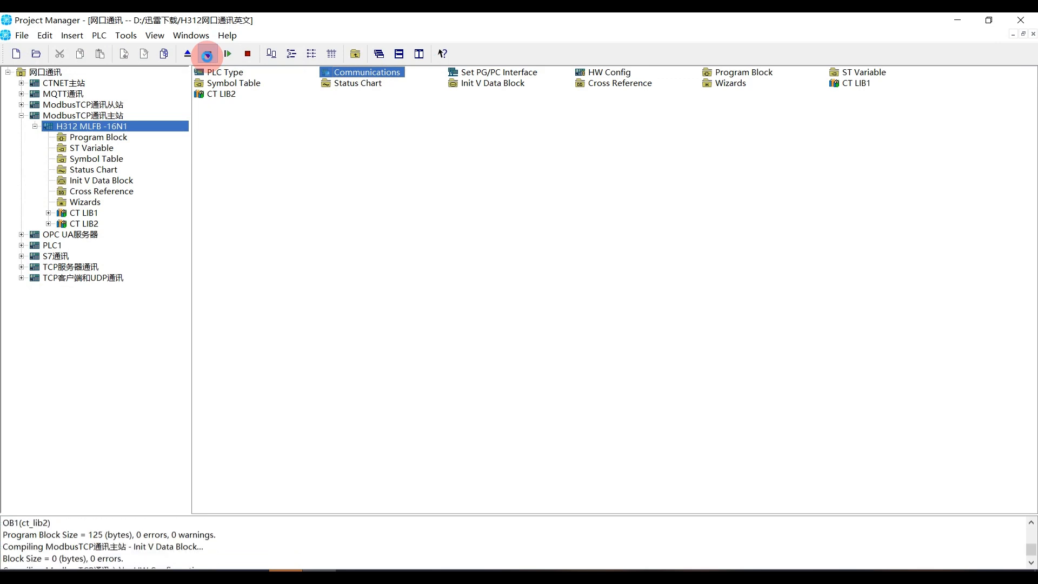
{"action": "left_click", "coordinate": [567, 283]}
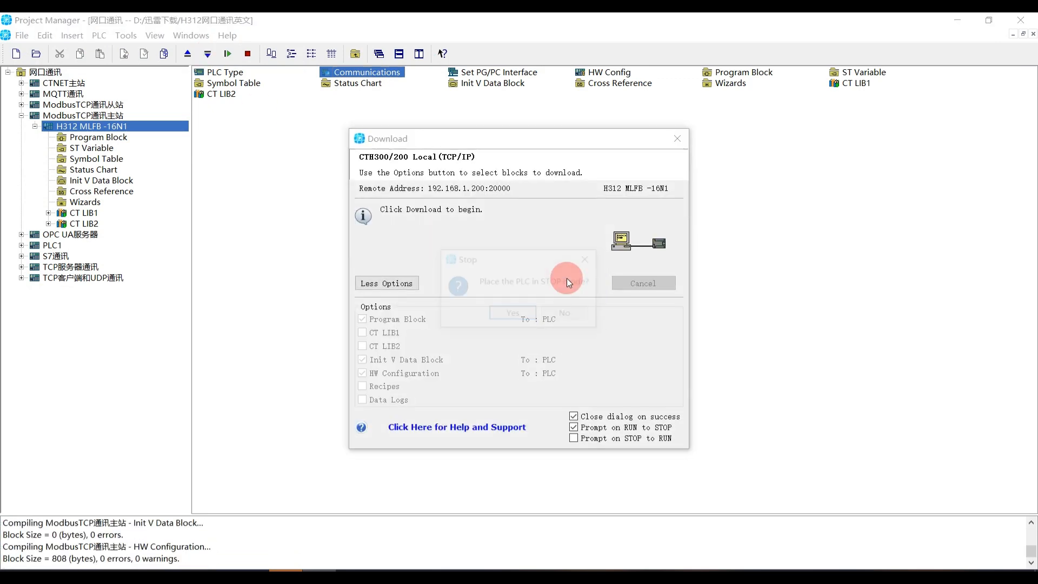
{"action": "left_click", "coordinate": [517, 313]}
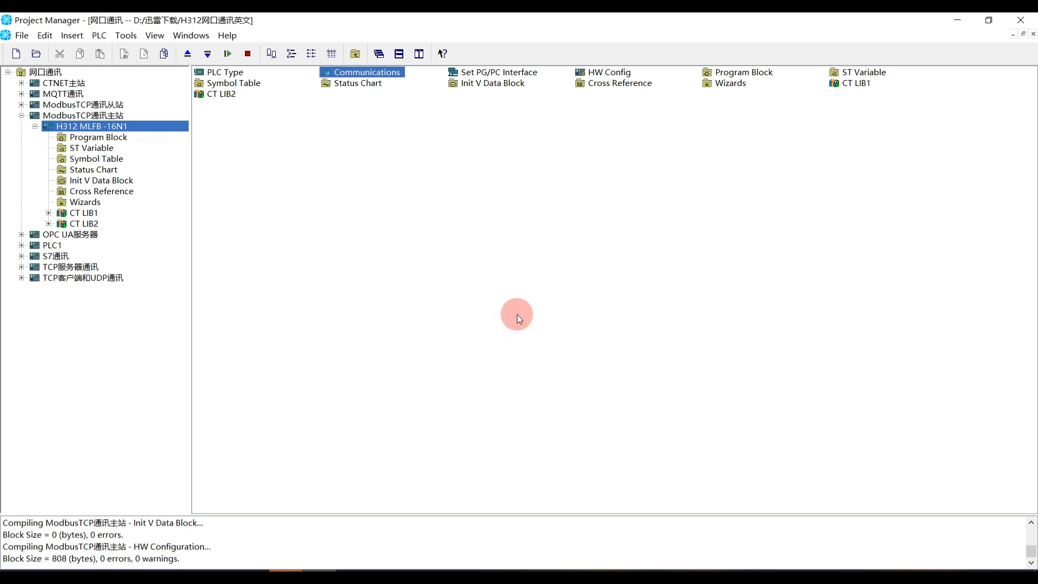
Search for the PLCs again, reselect the H312 at 192.168.1.200:20000 and place it in RUN mode
{"action": "double_click", "coordinate": [336, 76]}
{"action": "double_click", "coordinate": [568, 250]}
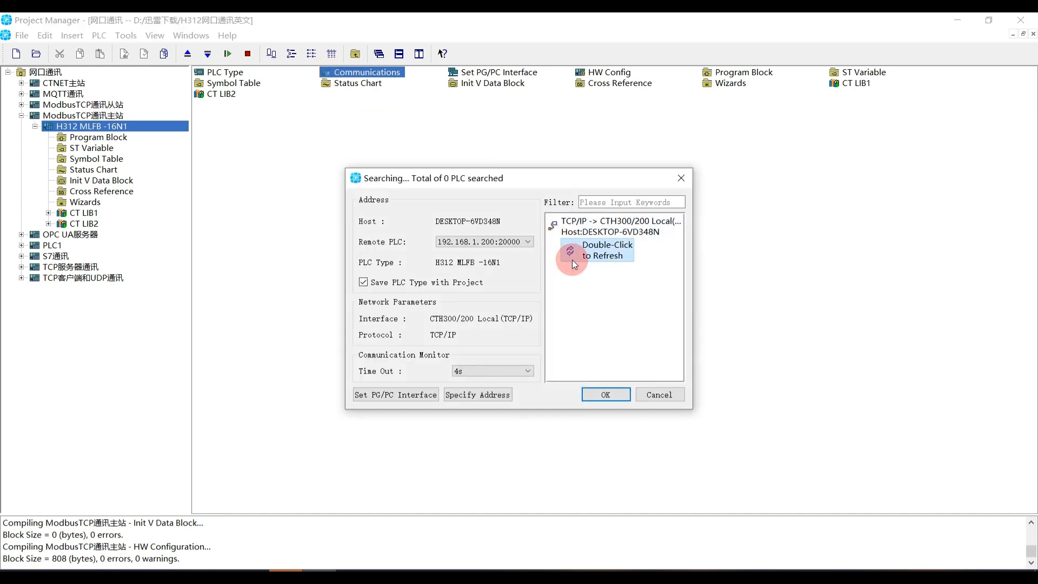
{"action": "left_click", "coordinate": [575, 288]}
{"action": "left_click", "coordinate": [605, 394]}
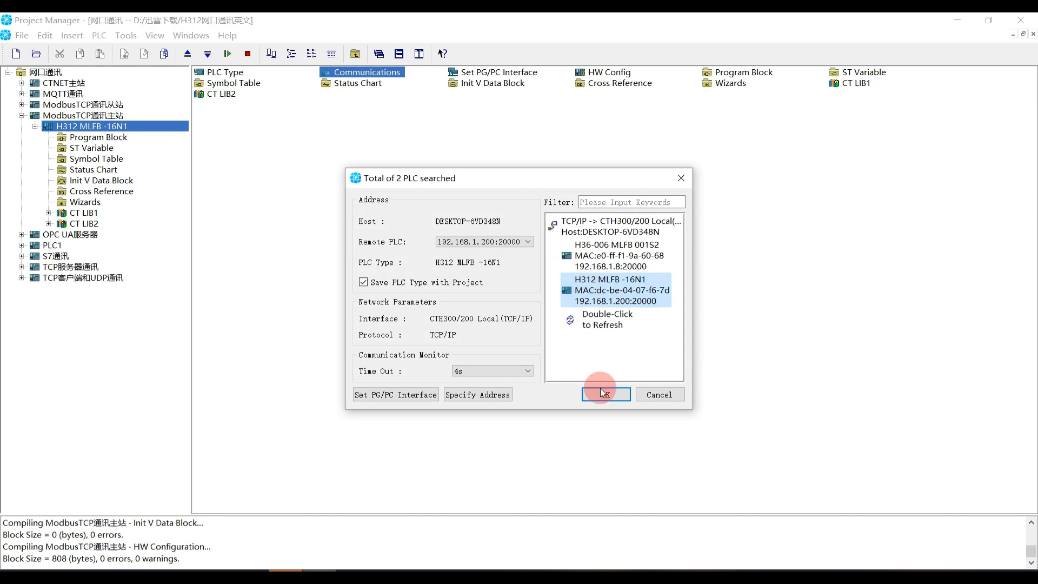
{"action": "left_click", "coordinate": [227, 53]}
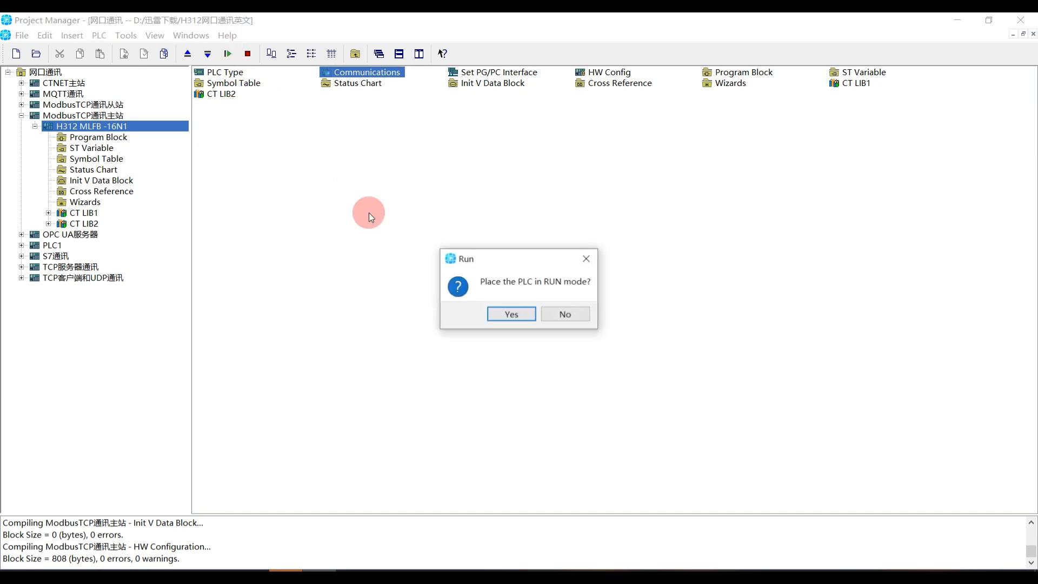
{"action": "left_click", "coordinate": [507, 314]}
Switch to Modbus Slave and define the slave as ID 1 with function 03 Holding Register (4x), address 0, quantity 10
{"action": "left_click", "coordinate": [220, 573]}
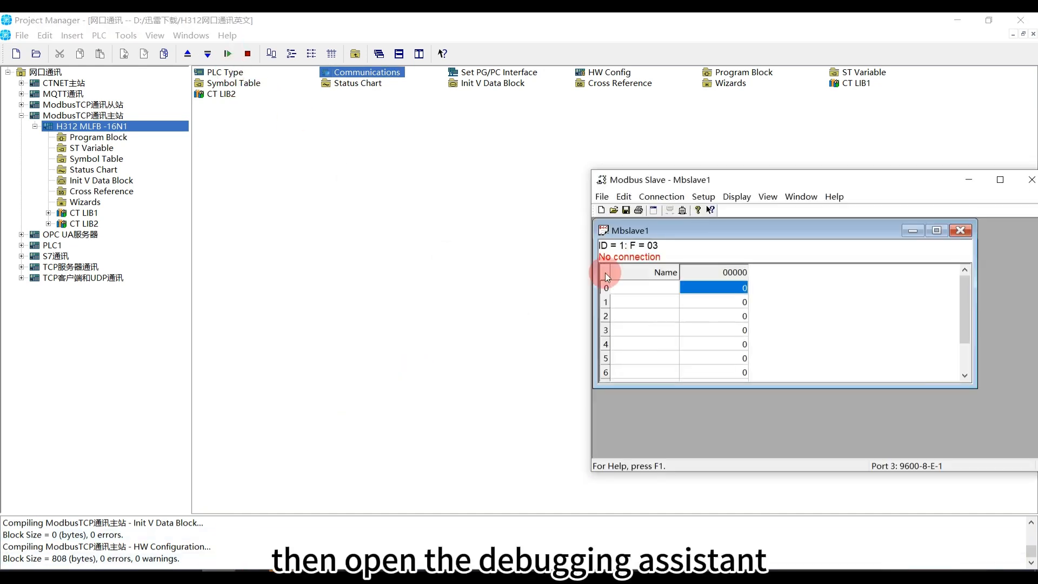
{"action": "left_click", "coordinate": [705, 196]}
{"action": "left_click", "coordinate": [741, 209]}
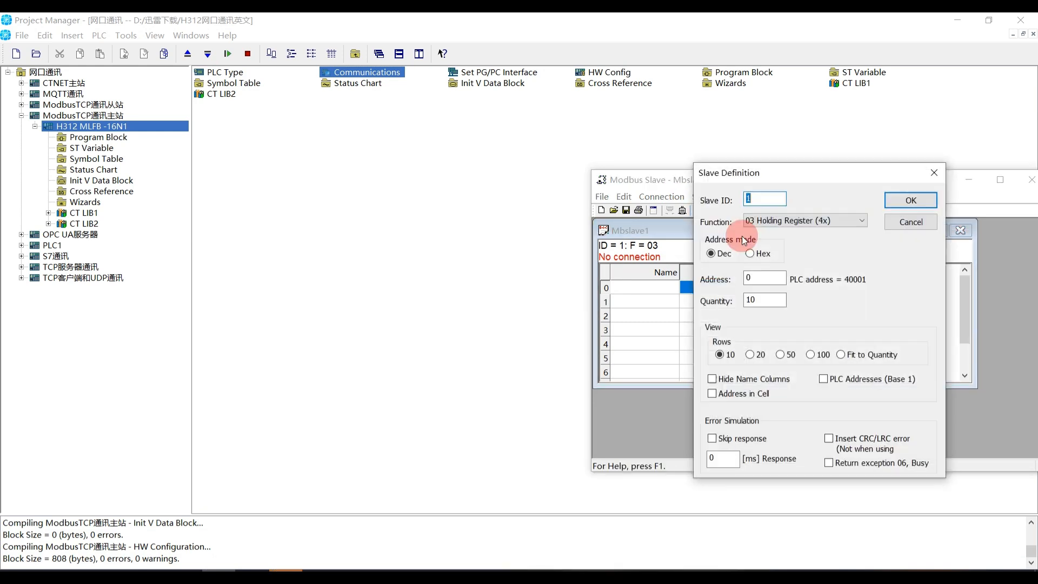
{"action": "left_click", "coordinate": [808, 221]}
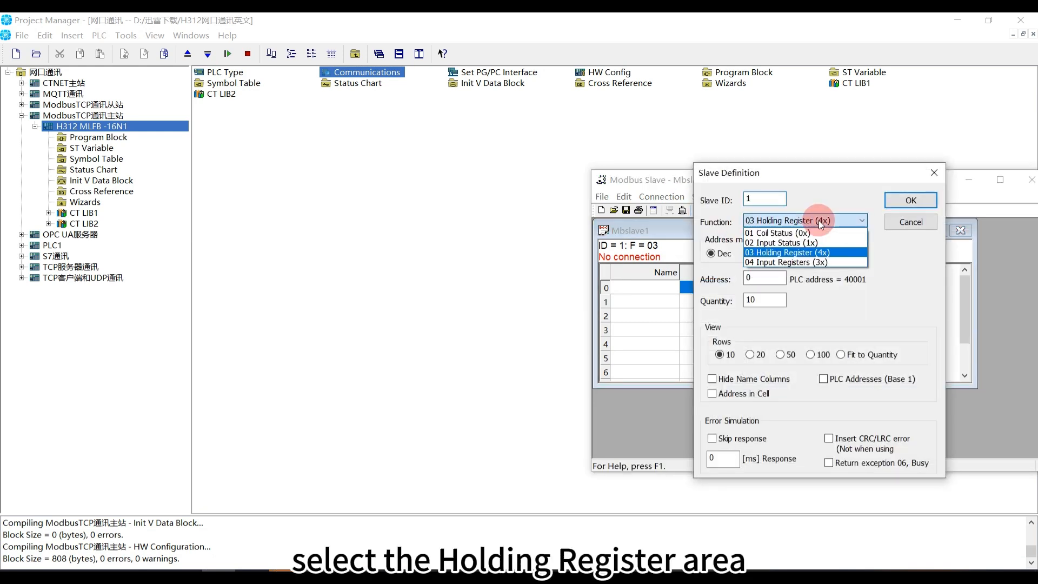
{"action": "left_click", "coordinate": [820, 224]}
{"action": "left_click", "coordinate": [910, 201]}
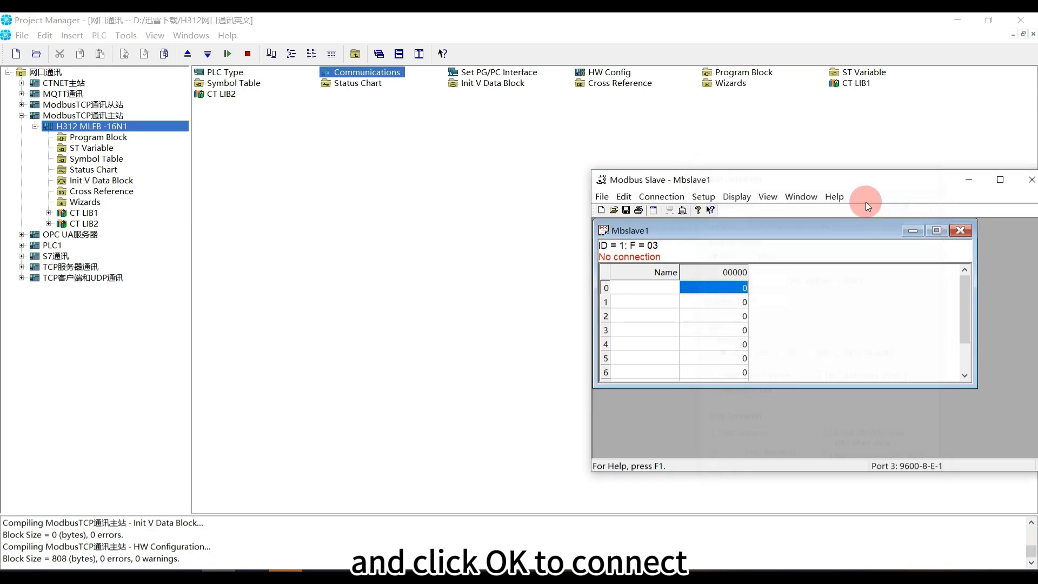
Connect the Modbus Slave simulator over Modbus TCP/IP on port 502, accepting any IPv4 address
{"action": "left_click", "coordinate": [670, 196]}
{"action": "left_click", "coordinate": [675, 206]}
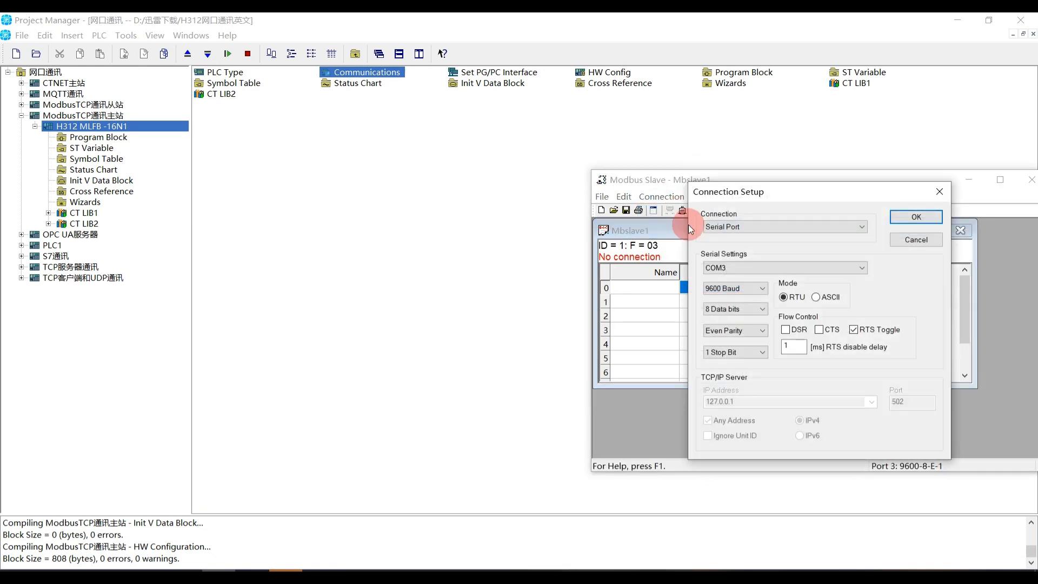
{"action": "left_click", "coordinate": [740, 228]}
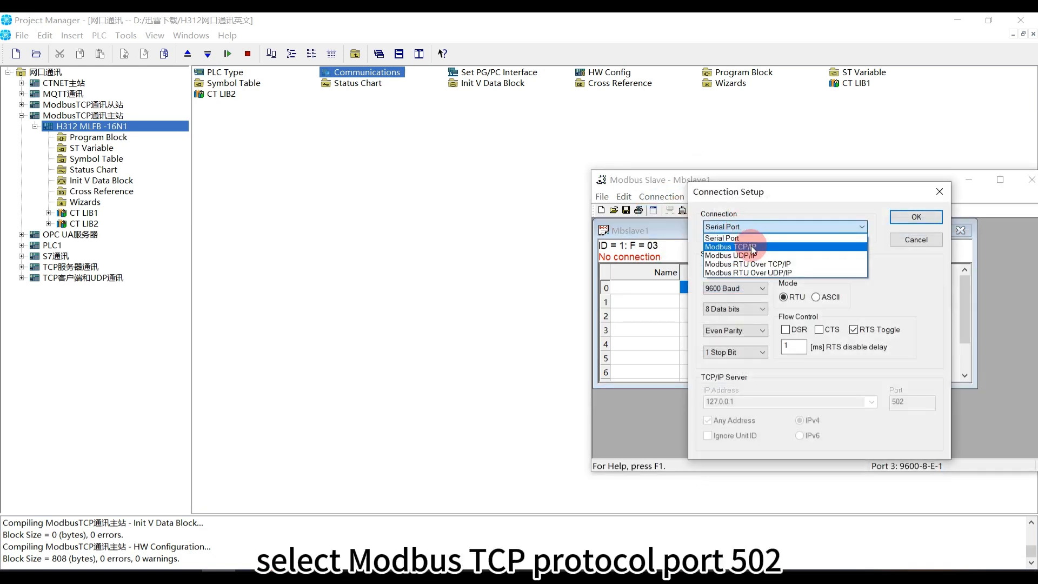
{"action": "left_click", "coordinate": [743, 244]}
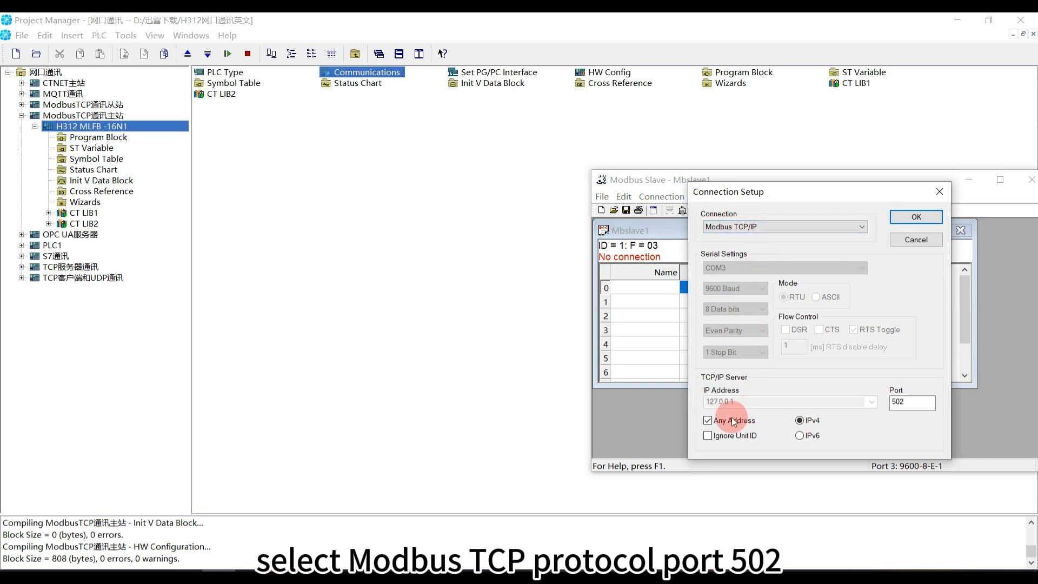
{"action": "double_click", "coordinate": [900, 401]}
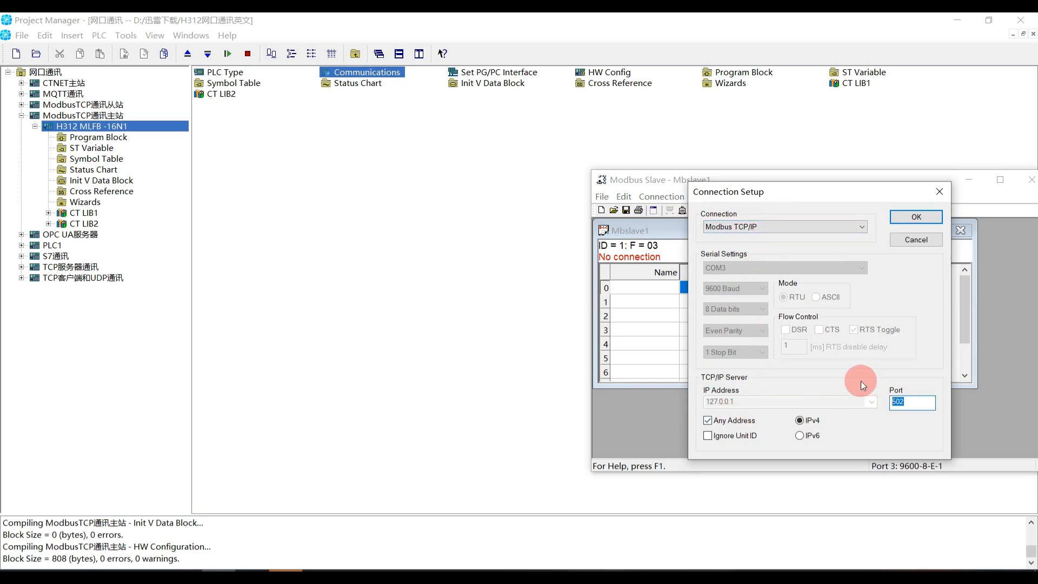
{"action": "left_click", "coordinate": [915, 218]}
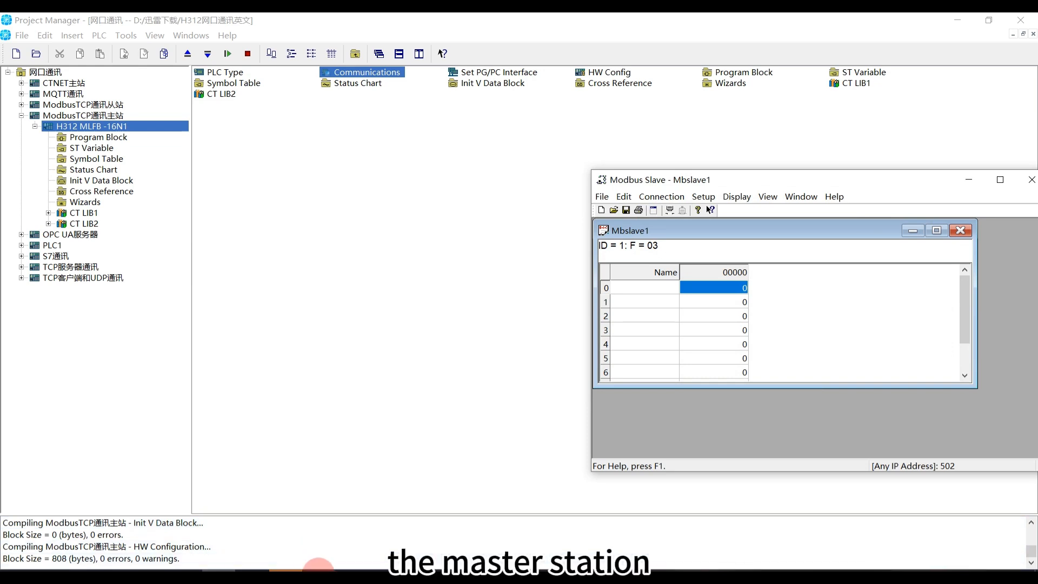
Switch to Project Manager, open the 用户定义0 status chart of the Modbus TCP master project and start monitoring its values
{"action": "left_click", "coordinate": [95, 171]}
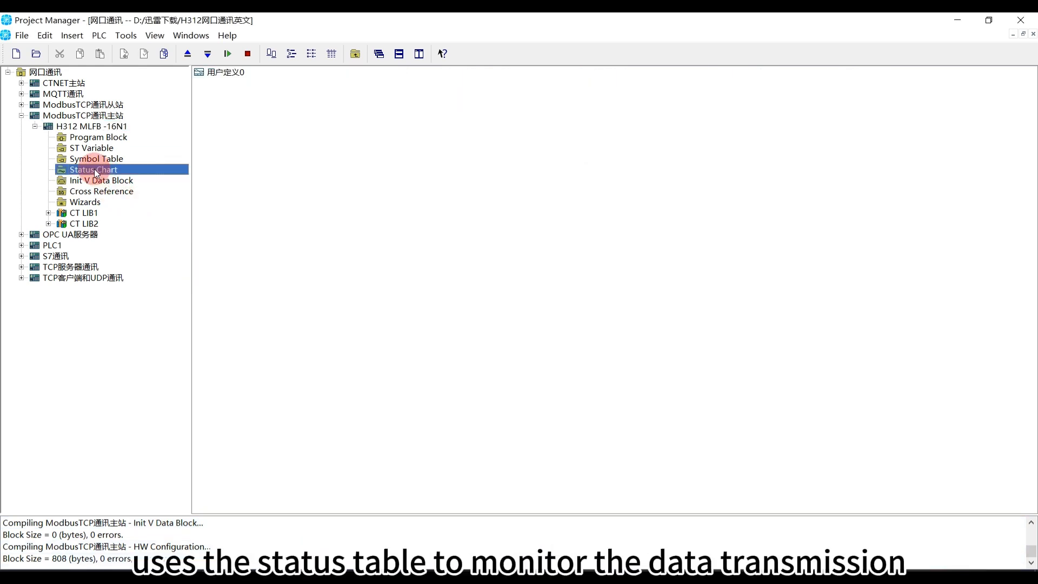
{"action": "double_click", "coordinate": [230, 72]}
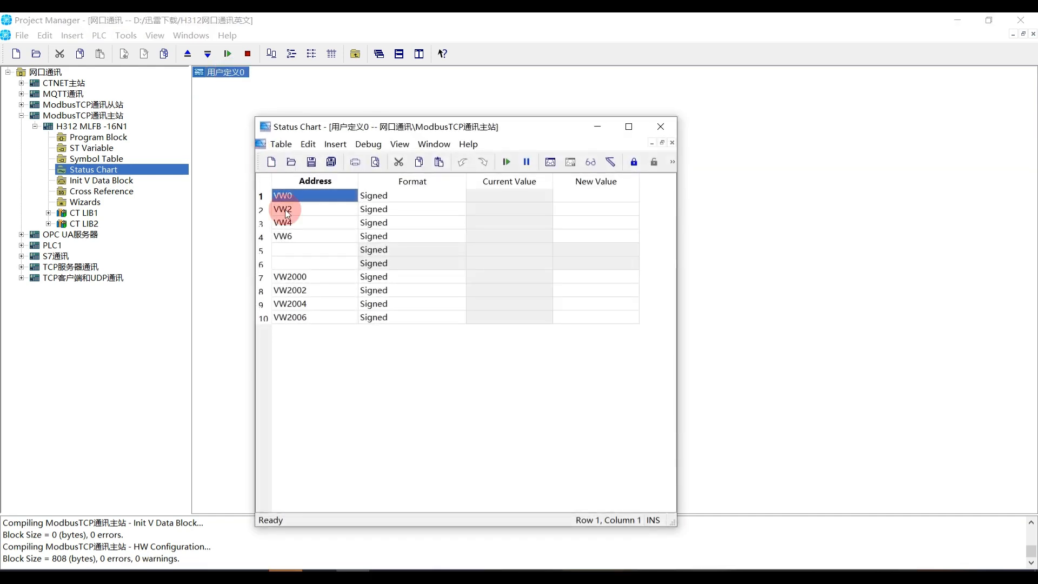
{"action": "left_click", "coordinate": [545, 162]}
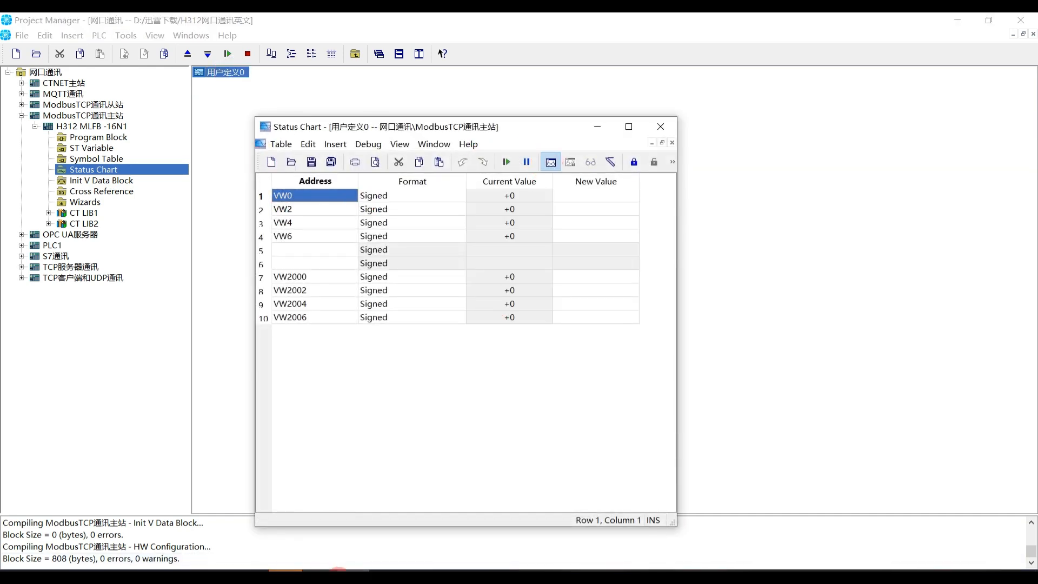
Bring back Modbus Slave and arrange its window side by side with the status chart
{"action": "left_click", "coordinate": [224, 564]}
{"action": "left_click_drag", "start_coordinate": [774, 187], "coordinate": [808, 149]}
{"action": "left_click_drag", "start_coordinate": [493, 136], "coordinate": [360, 108]}
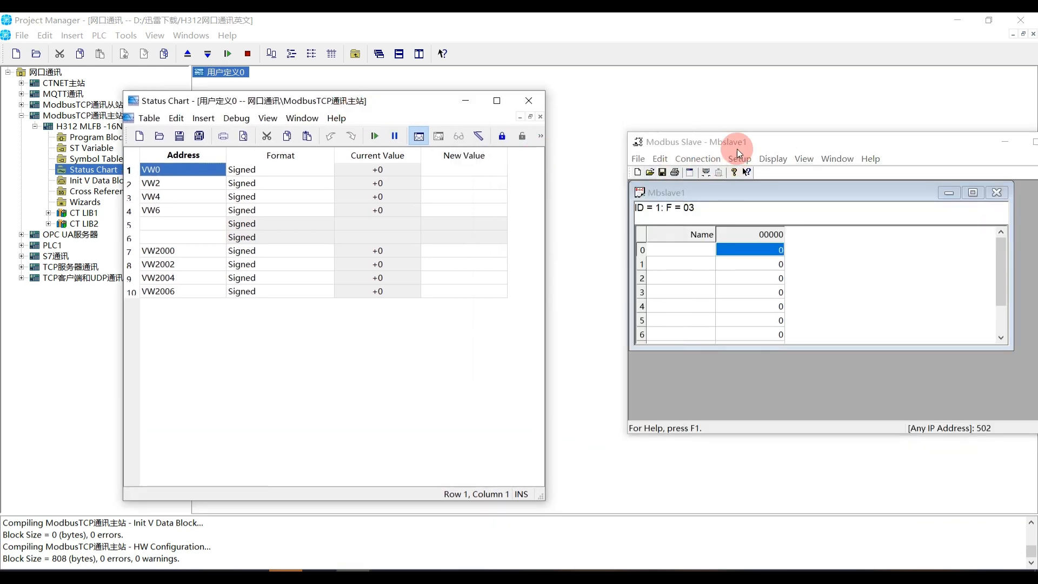
{"action": "left_click_drag", "start_coordinate": [737, 148], "coordinate": [649, 108]}
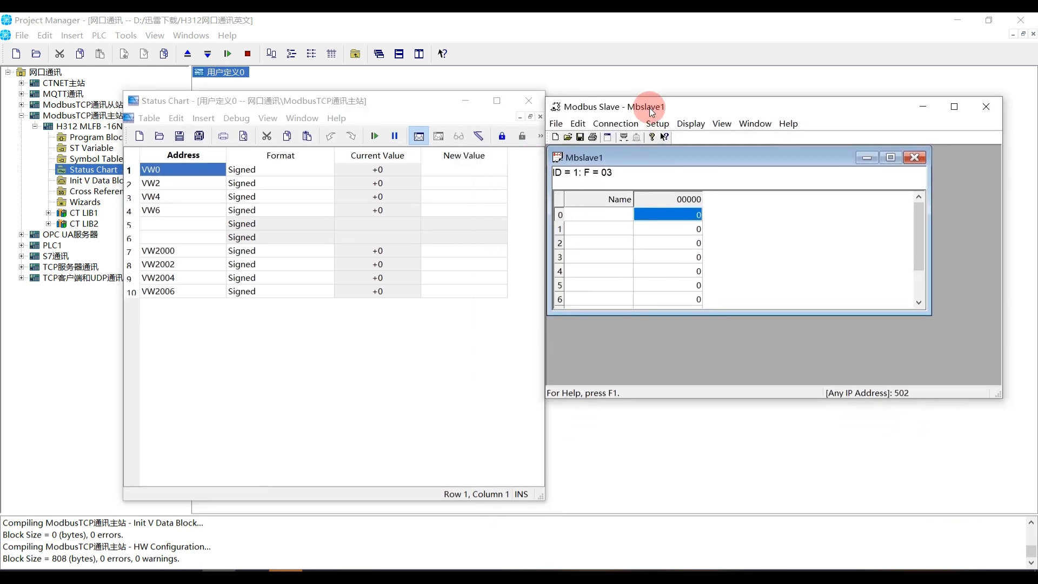
Set slave register 0 to 66 and register 1 to 77, and compare registers 0 to 3 with the master's status chart
{"action": "double_click", "coordinate": [675, 218]}
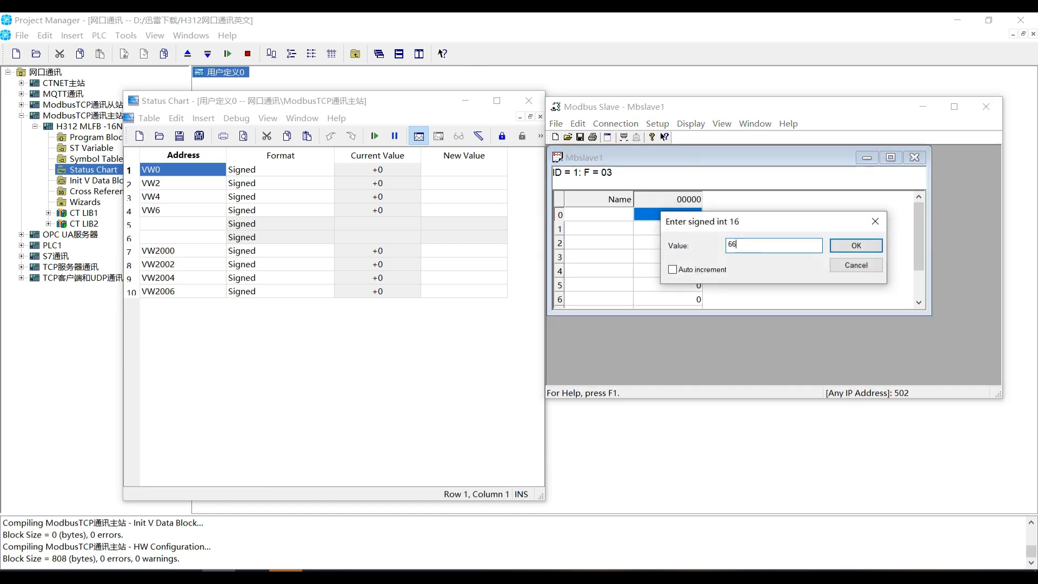
{"action": "left_click", "coordinate": [862, 251]}
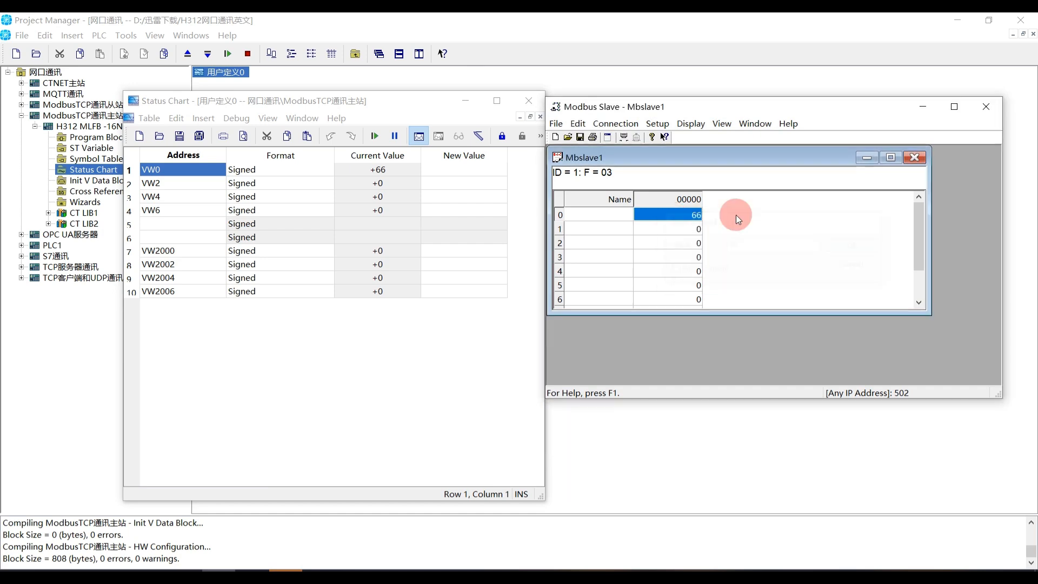
{"action": "double_click", "coordinate": [682, 228]}
{"action": "type", "text": "77"}
{"action": "key", "text": "Return"}
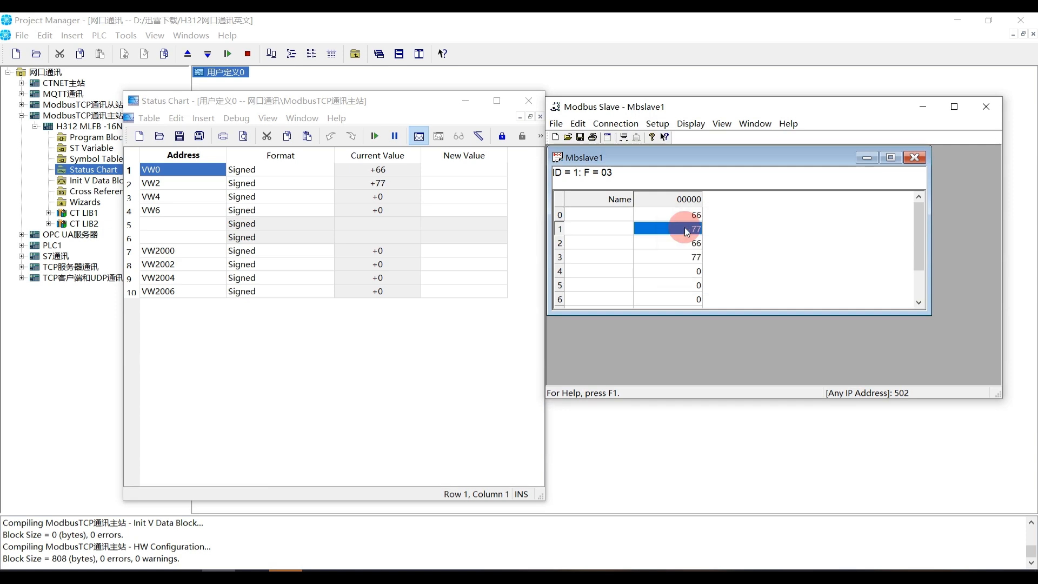
{"action": "left_click", "coordinate": [689, 259]}
{"action": "left_click", "coordinate": [680, 219]}
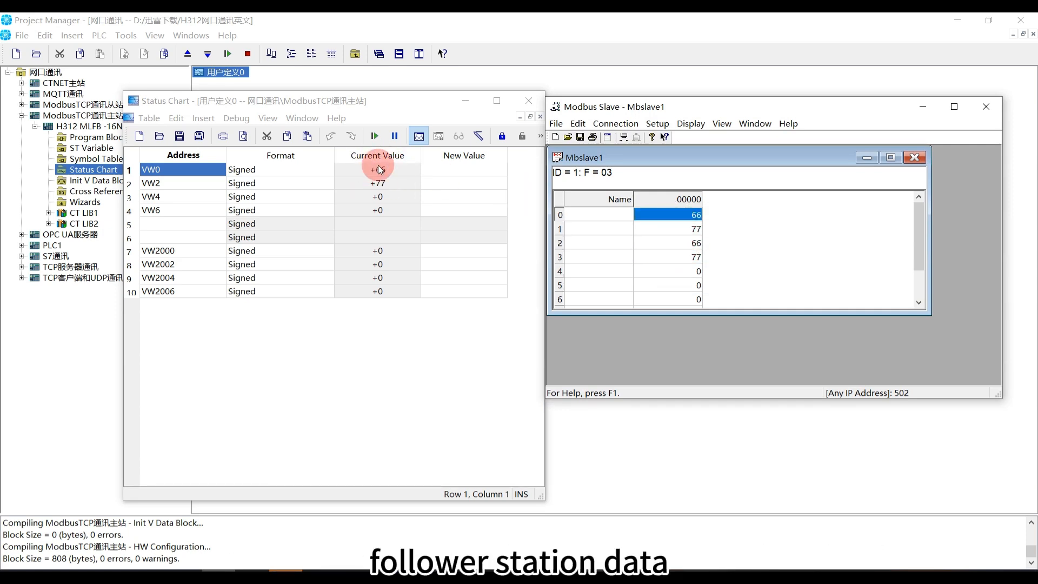
{"action": "left_click", "coordinate": [678, 247]}
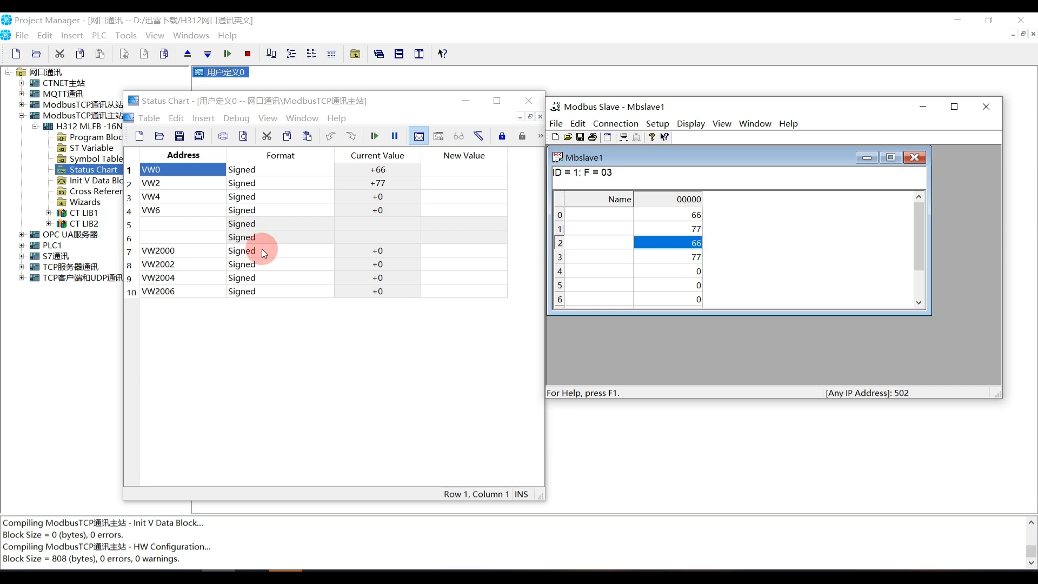
Set slave register 4 to 88 and register 5 to 99 in Mbslave1
{"action": "double_click", "coordinate": [689, 270]}
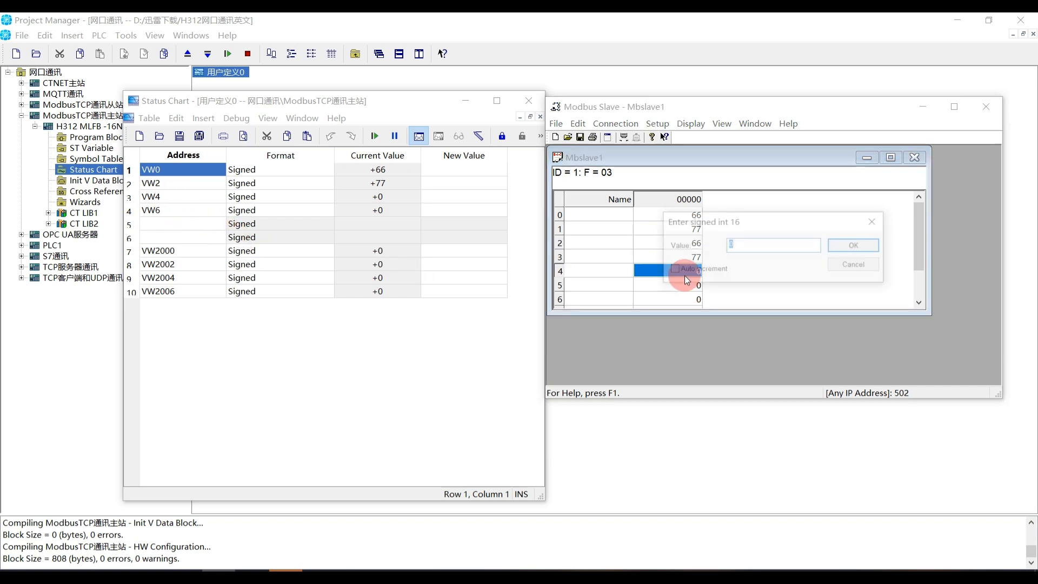
{"action": "type", "text": "88"}
{"action": "key", "text": "Return"}
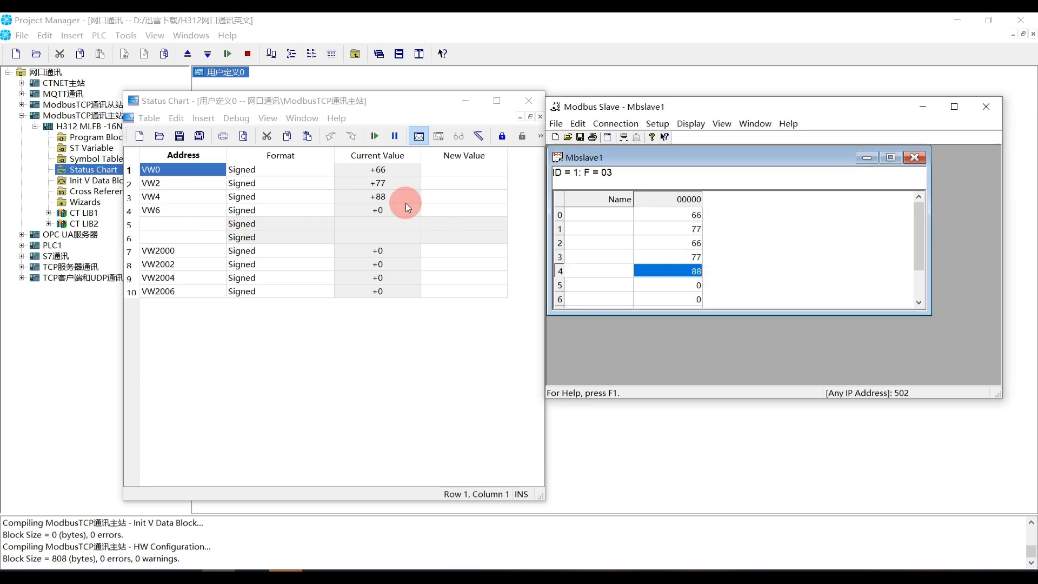
{"action": "double_click", "coordinate": [693, 283]}
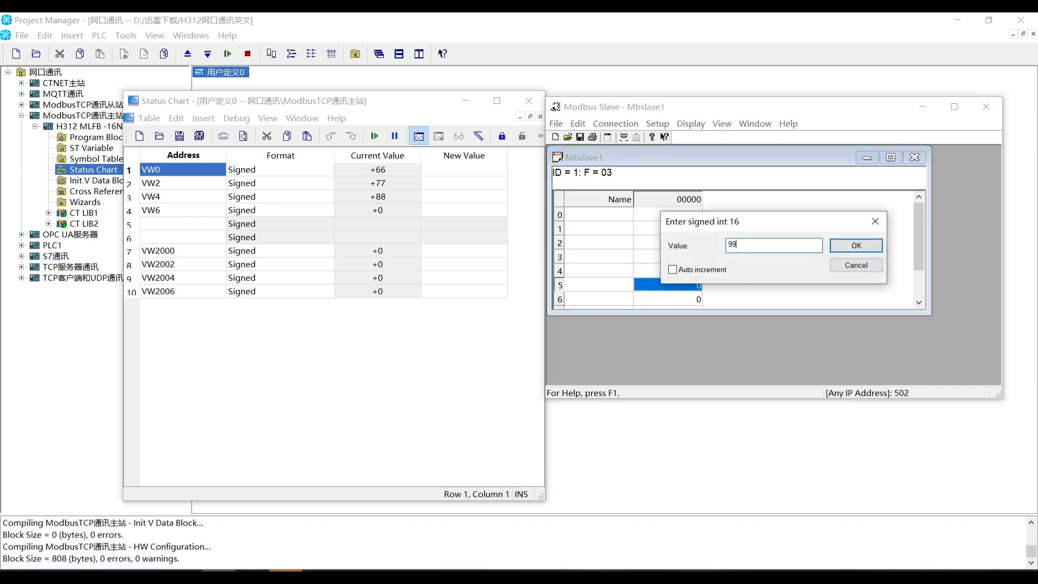
{"action": "key", "text": "Return"}
Change slave register 0 to 89 and check whether register 2 follows it
{"action": "double_click", "coordinate": [681, 215]}
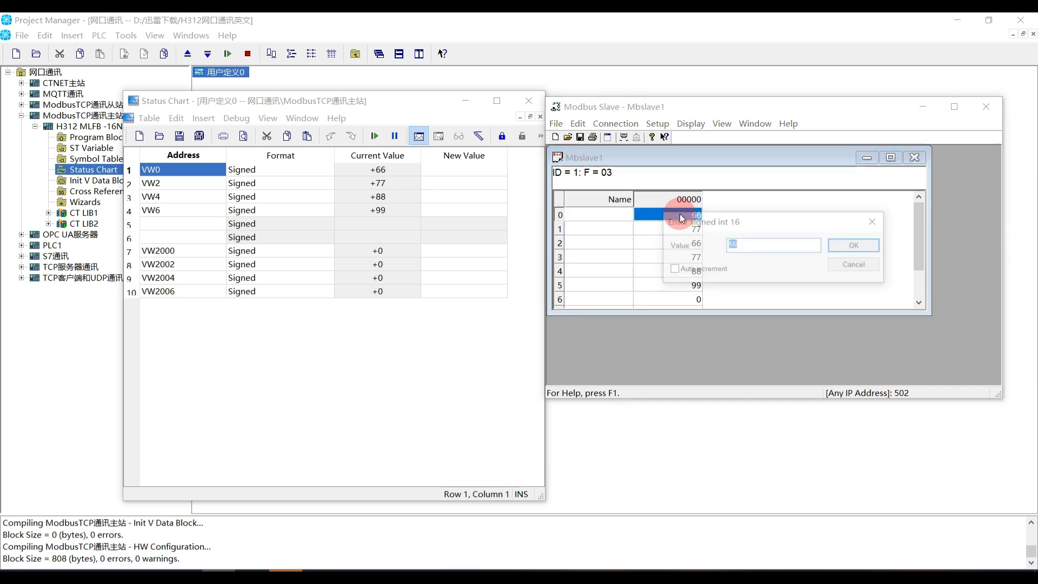
{"action": "key", "text": "Return"}
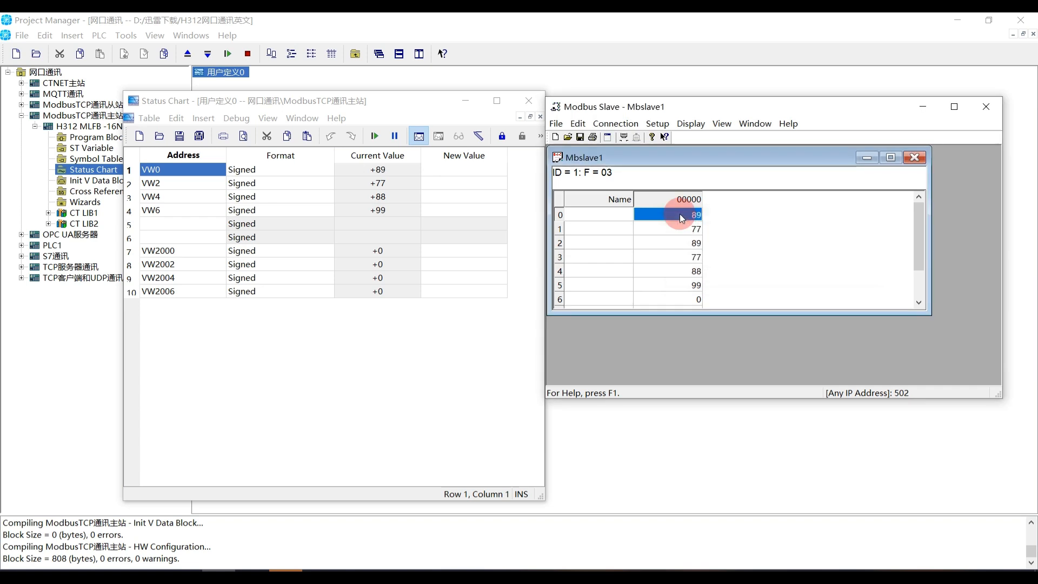
{"action": "left_click", "coordinate": [682, 243]}
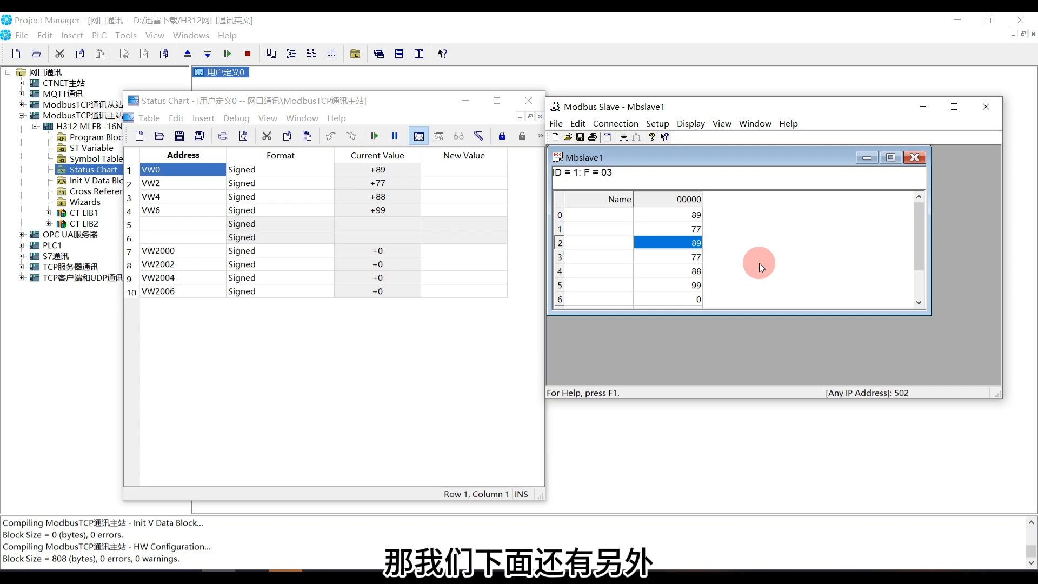
Stop the status chart monitoring, minimize Modbus Slave and close the status chart
{"action": "left_click", "coordinate": [415, 139]}
{"action": "left_click", "coordinate": [413, 136]}
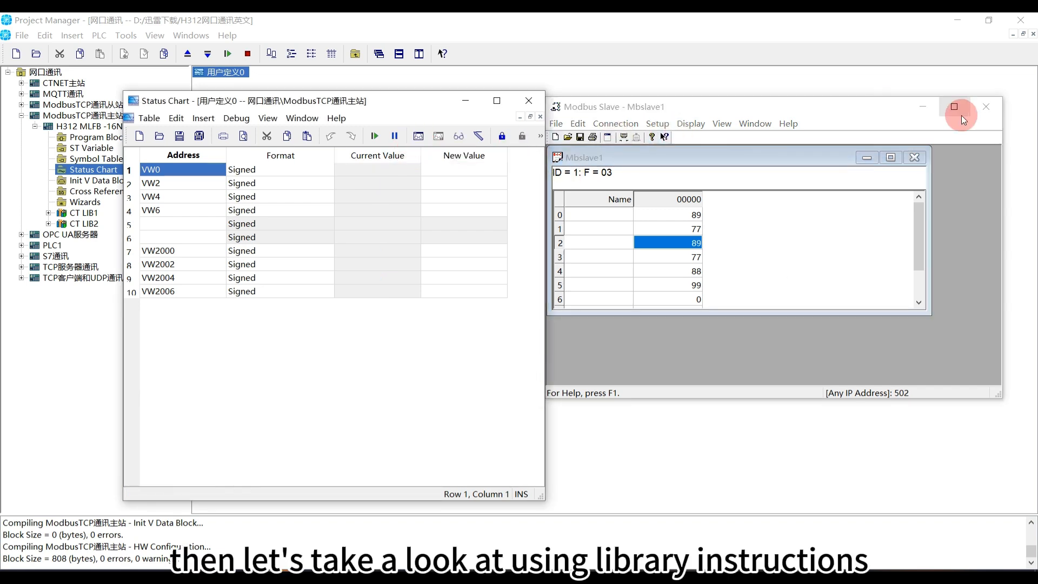
{"action": "left_click", "coordinate": [923, 106]}
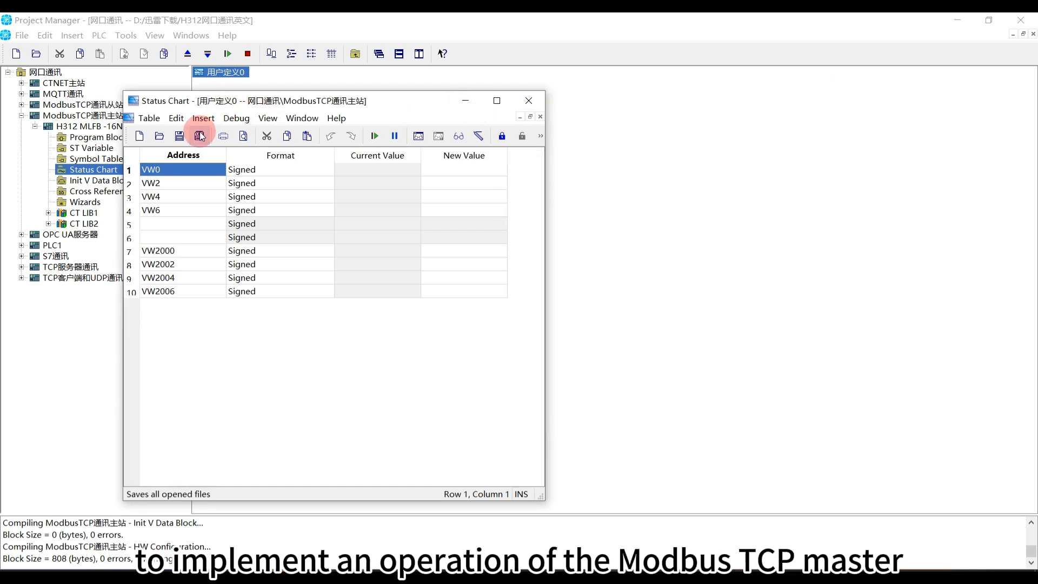
{"action": "left_click", "coordinate": [528, 103]}
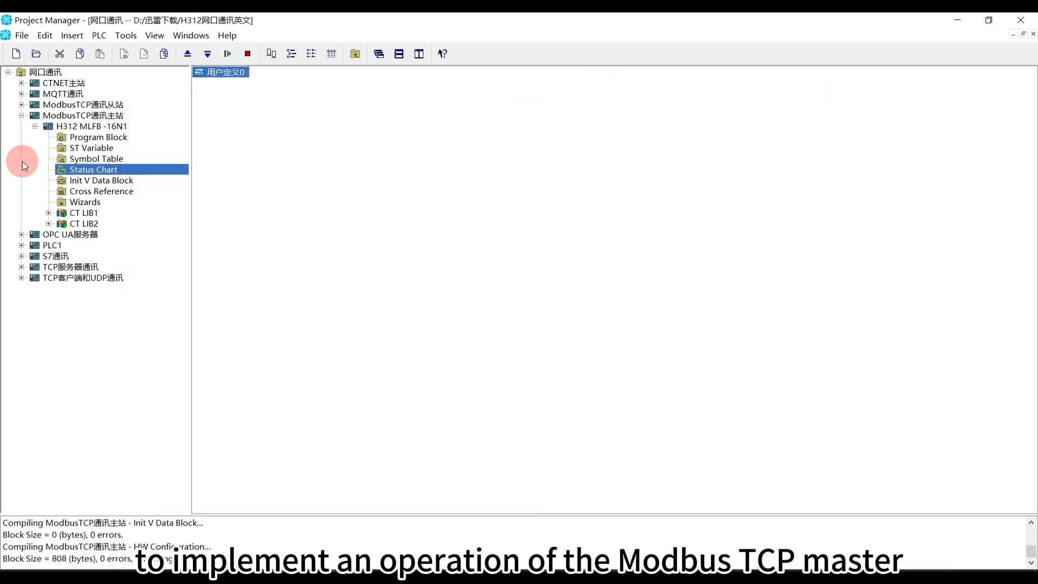
Open the FC1(modbusTCP轮询) program block and locate the MBTCPS_EXE instruction in the ct_mbus_master_tcp_single(v1.2) communication library
{"action": "left_click", "coordinate": [84, 139]}
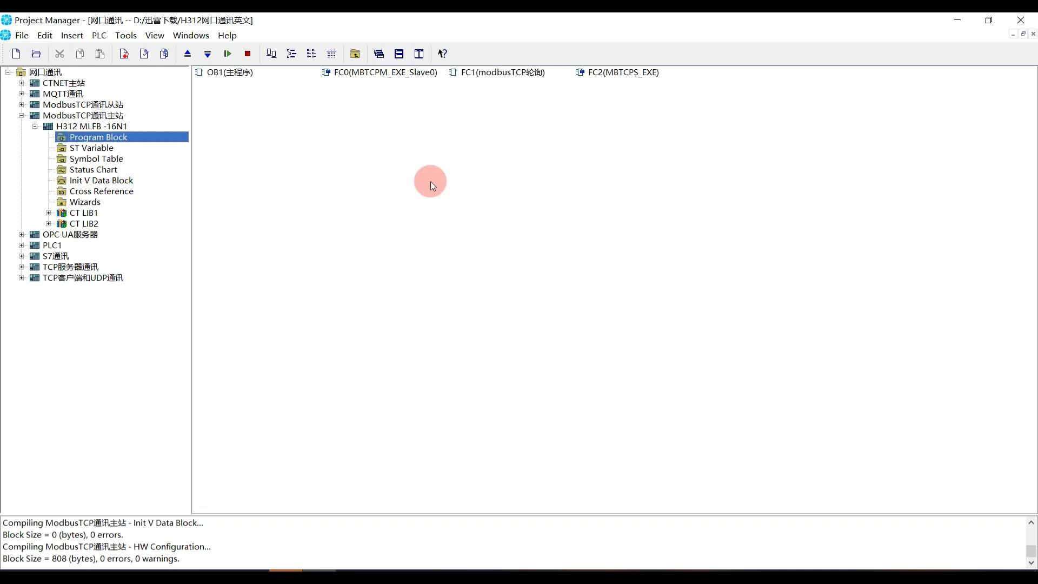
{"action": "double_click", "coordinate": [511, 72]}
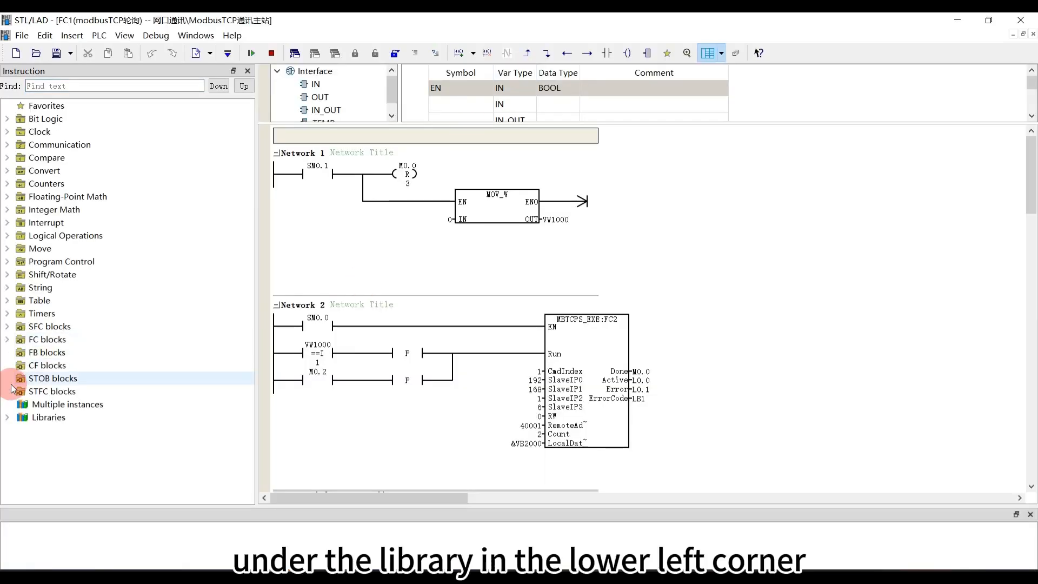
{"action": "left_click", "coordinate": [11, 419]}
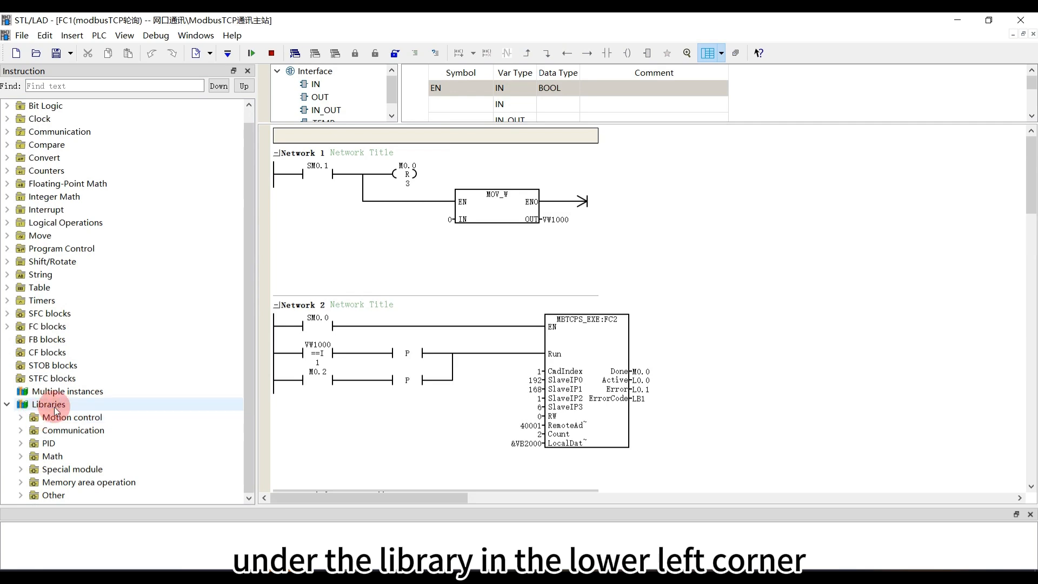
{"action": "left_click", "coordinate": [22, 431]}
{"action": "scroll", "coordinate": [31, 430], "scroll_direction": "down", "scroll_amount": 3}
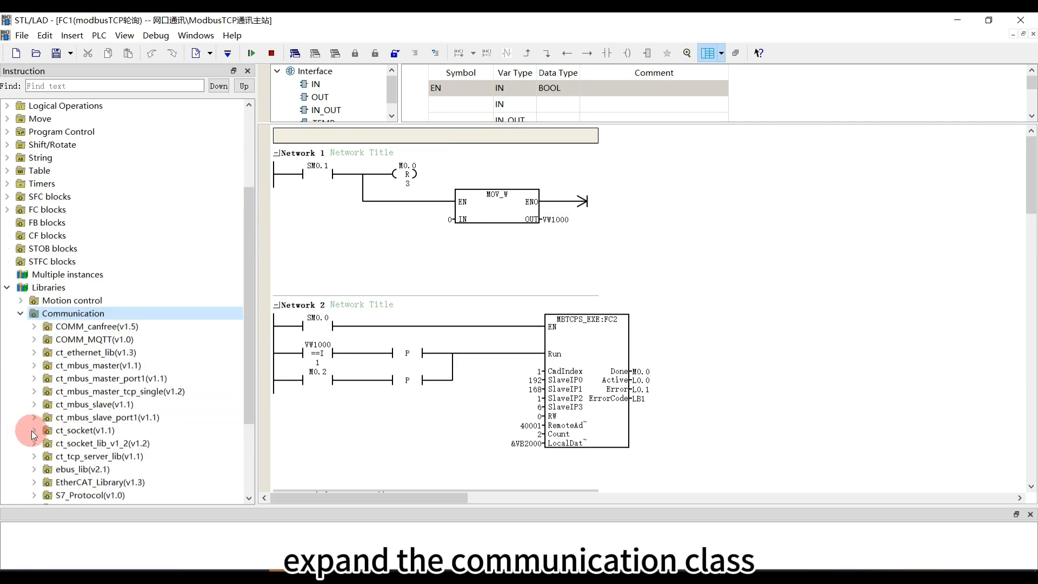
{"action": "left_click", "coordinate": [35, 392]}
{"action": "scroll", "coordinate": [38, 397], "scroll_direction": "down", "scroll_amount": 2}
{"action": "left_click", "coordinate": [114, 327]}
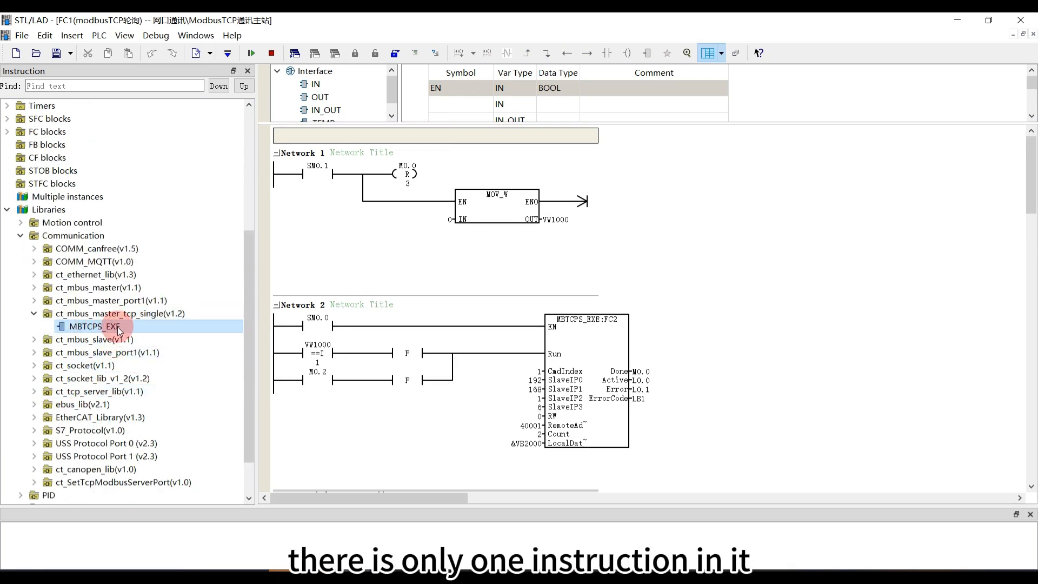
Go to the definition of Network 2's MBTCPS_EXE block and enlarge its variable table and columns to read the pin descriptions
{"action": "left_click", "coordinate": [587, 342]}
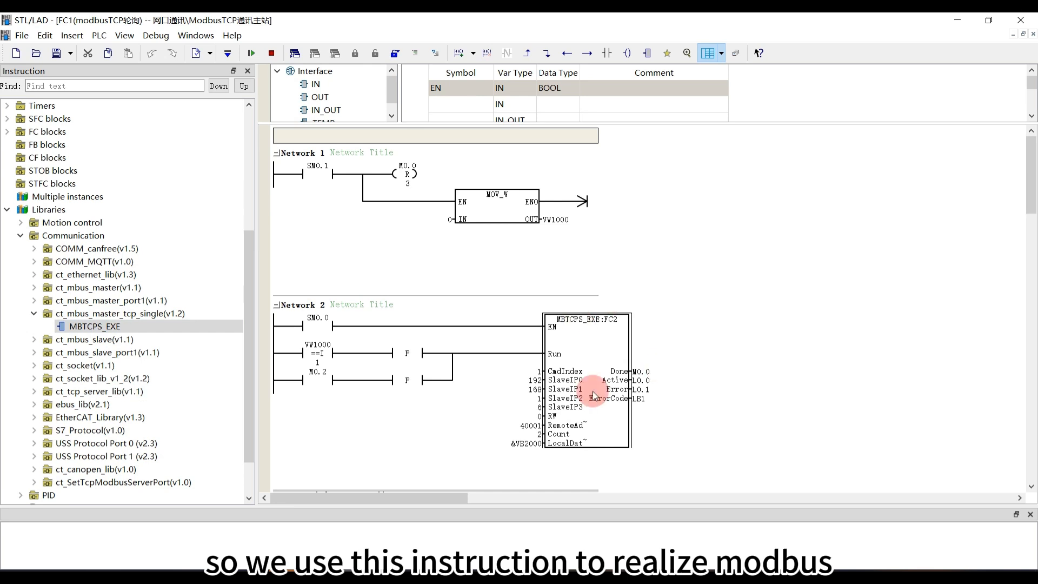
{"action": "right_click", "coordinate": [576, 350]}
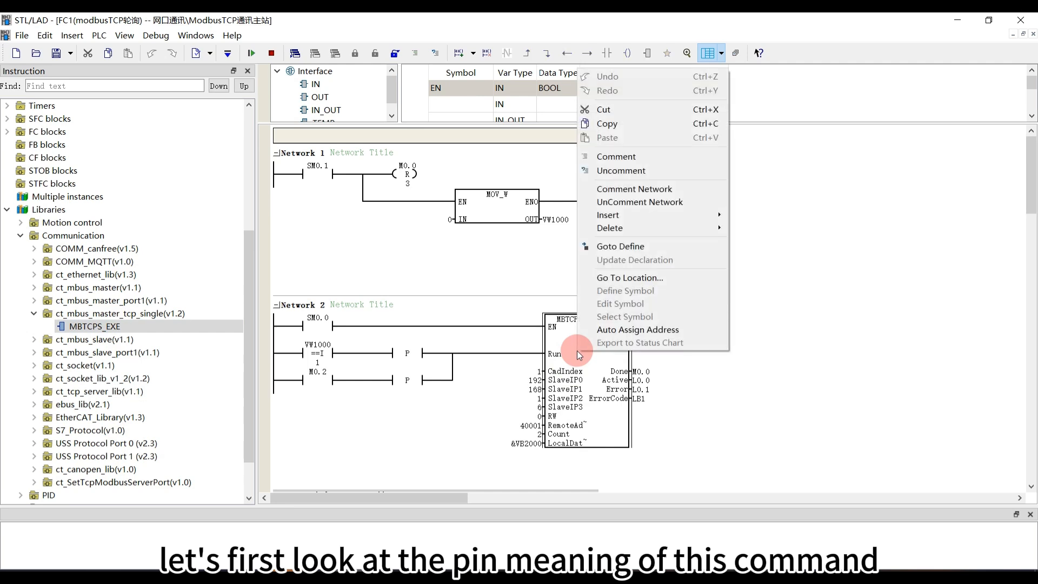
{"action": "left_click", "coordinate": [641, 260]}
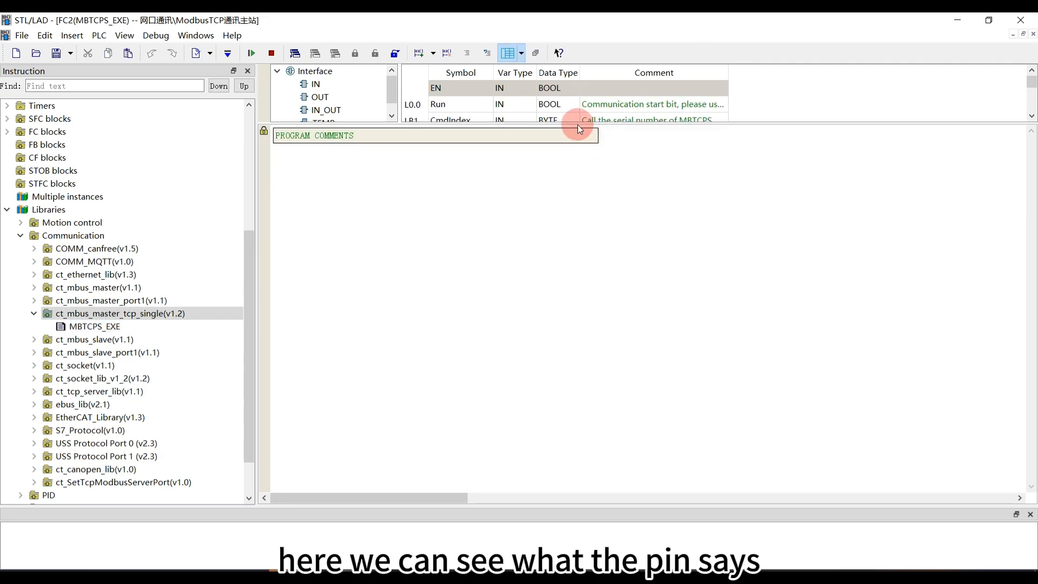
{"action": "left_click_drag", "start_coordinate": [571, 124], "coordinate": [637, 468]}
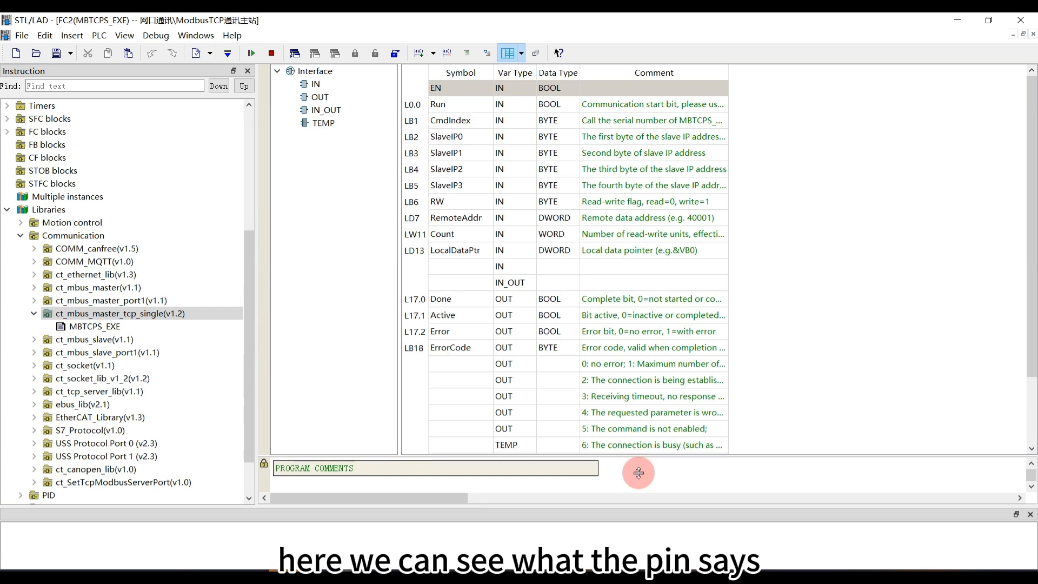
{"action": "left_click_drag", "start_coordinate": [728, 74], "coordinate": [998, 84]}
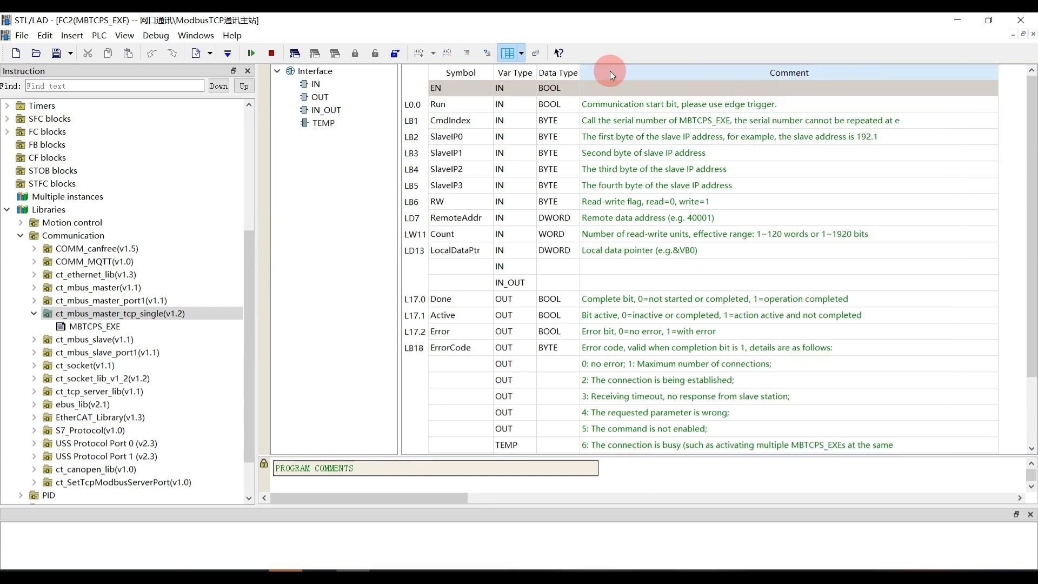
{"action": "left_click_drag", "start_coordinate": [579, 73], "coordinate": [614, 77]}
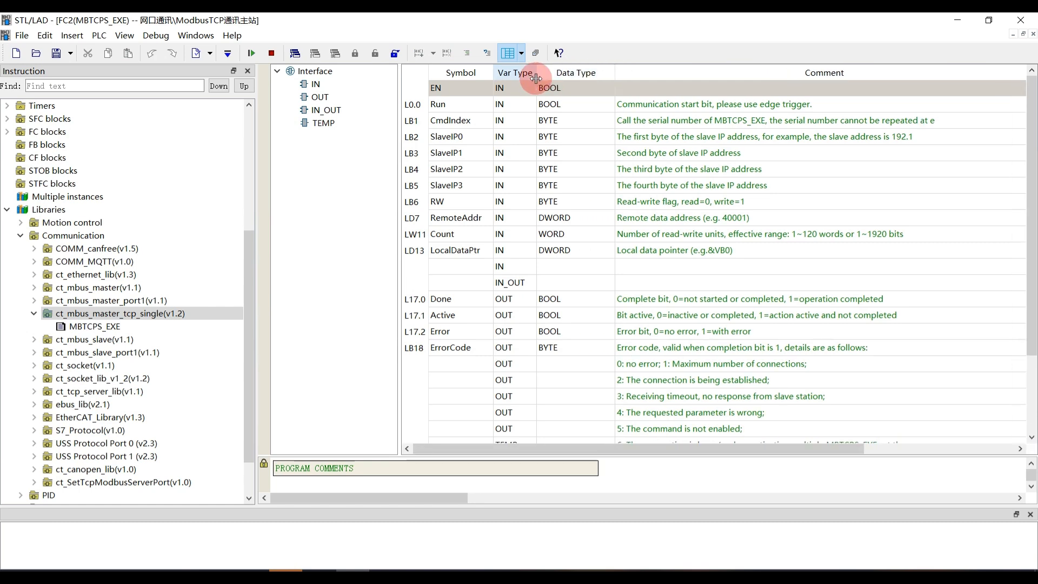
Widen MBTCPS_EXE's variable table and its columns, and examine the descriptions of the Run and CmdIndex inputs
{"action": "left_click_drag", "start_coordinate": [536, 78], "coordinate": [556, 79]}
{"action": "left_click_drag", "start_coordinate": [493, 75], "coordinate": [502, 76]}
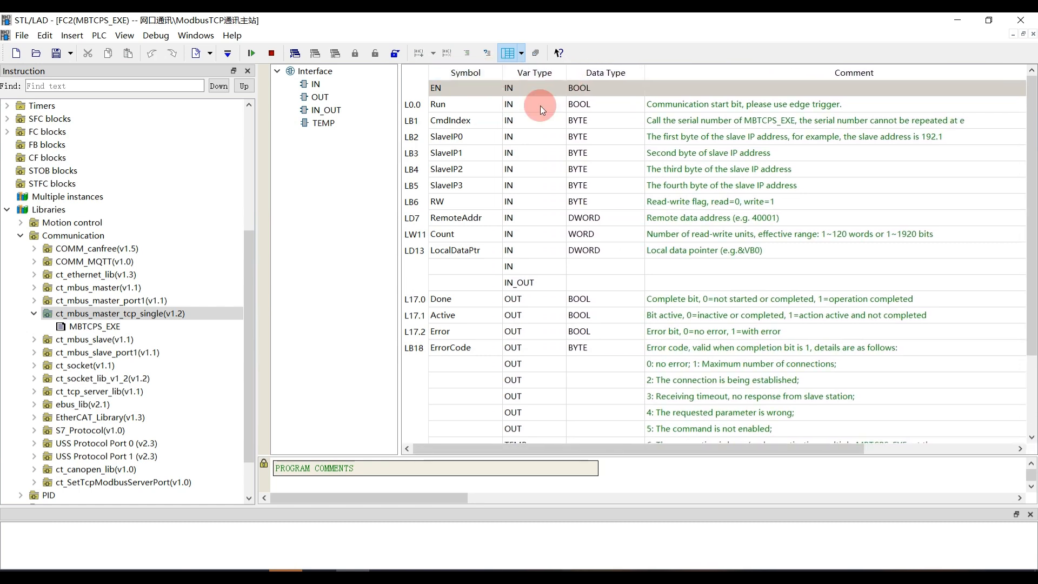
{"action": "left_click", "coordinate": [661, 102]}
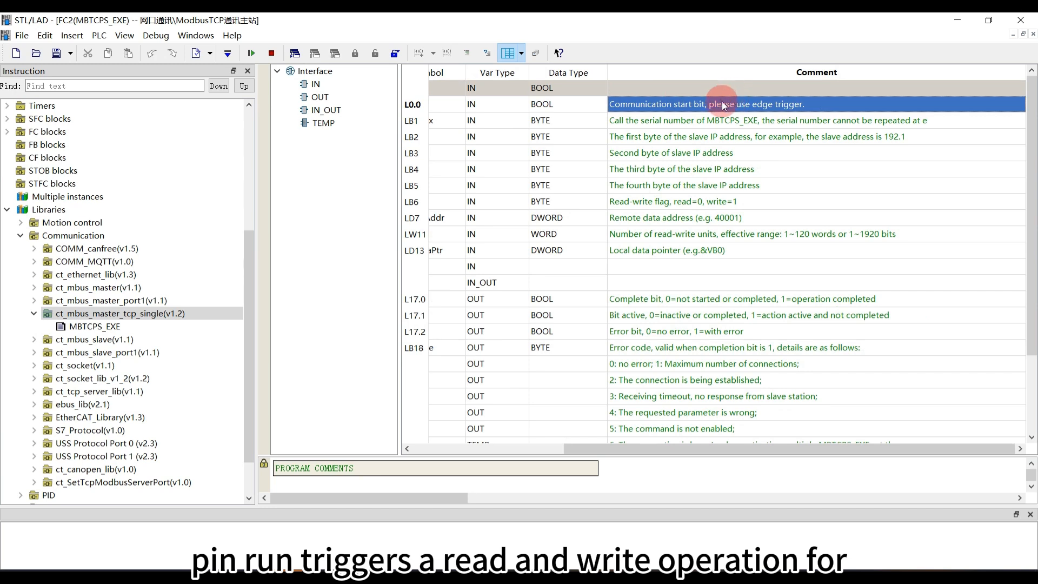
{"action": "left_click_drag", "start_coordinate": [564, 449], "coordinate": [426, 461]}
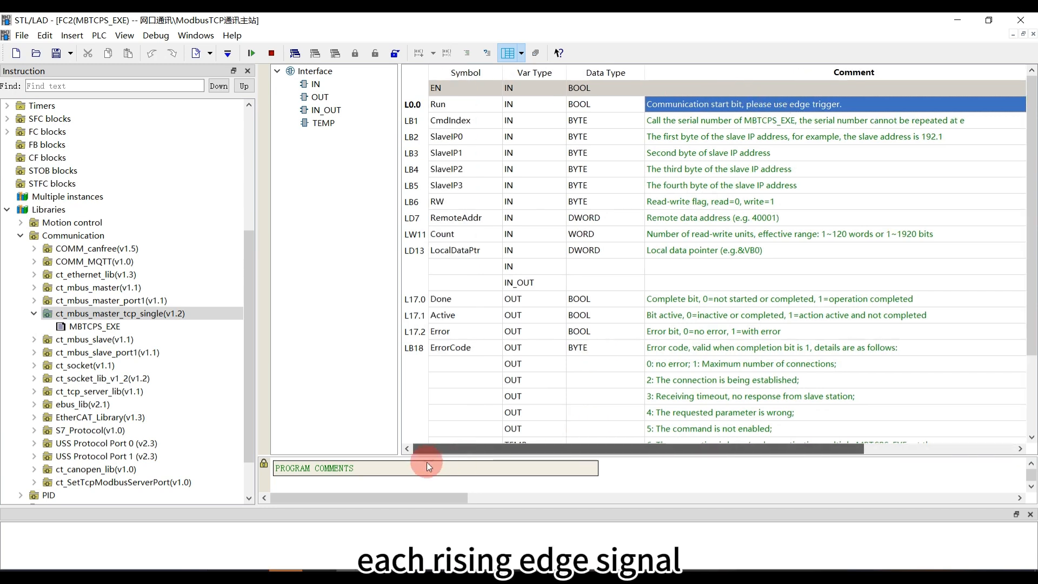
{"action": "left_click", "coordinate": [688, 120]}
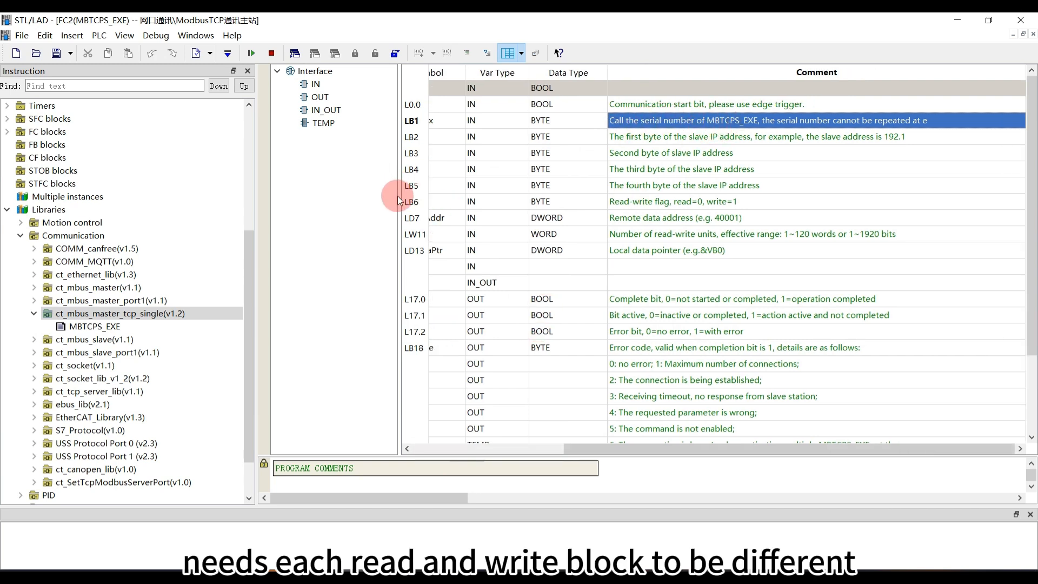
{"action": "left_click_drag", "start_coordinate": [399, 207], "coordinate": [324, 208]}
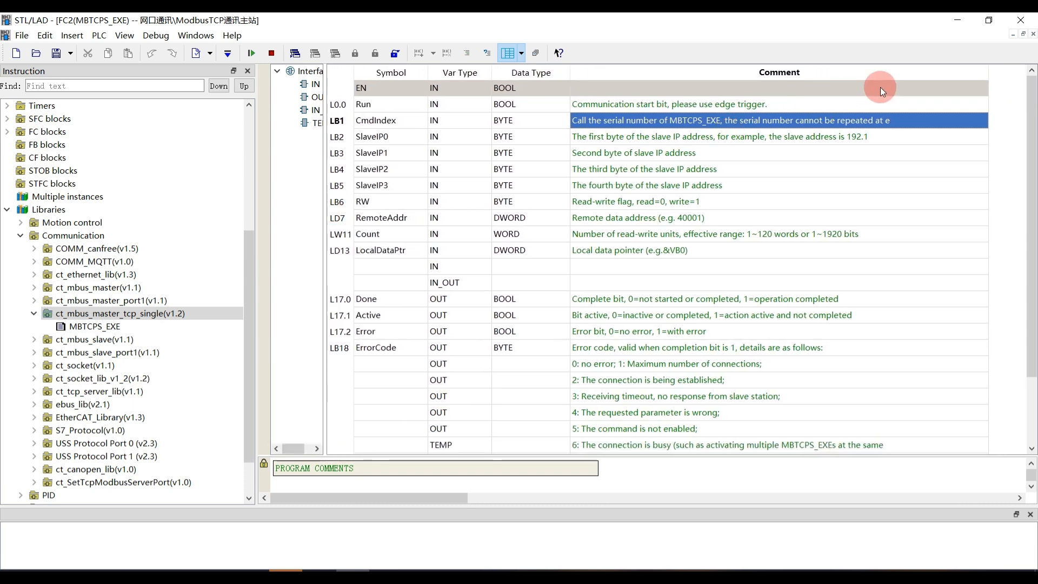
Examine the comments on the SlaveIP0 to SlaveIP3, RW, RemoteAddr, Count and LocalDataPtr inputs of MBTCPS_EXE
{"action": "left_click", "coordinate": [614, 138]}
{"action": "left_click", "coordinate": [608, 169]}
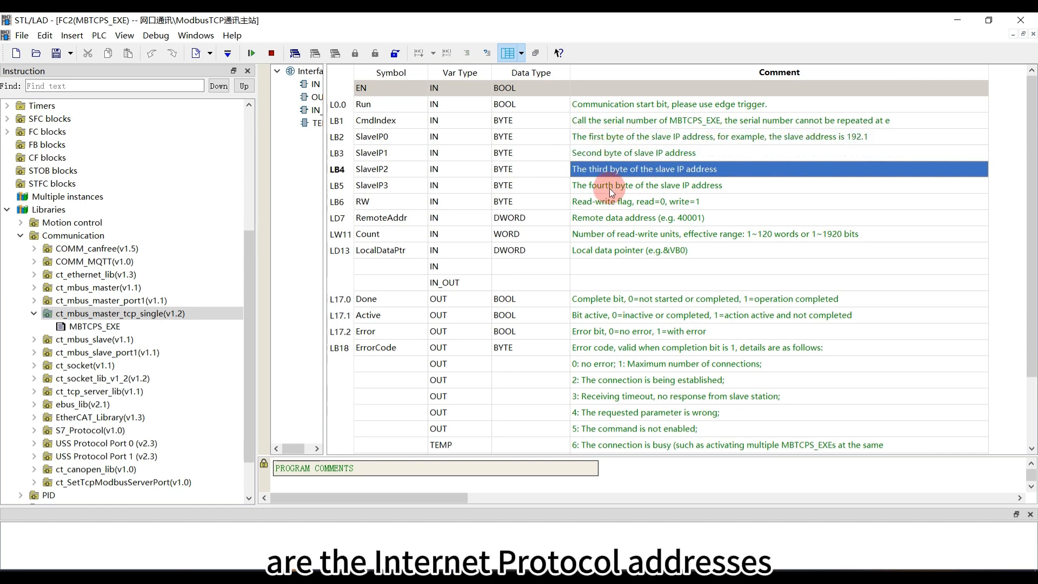
{"action": "left_click", "coordinate": [608, 187]}
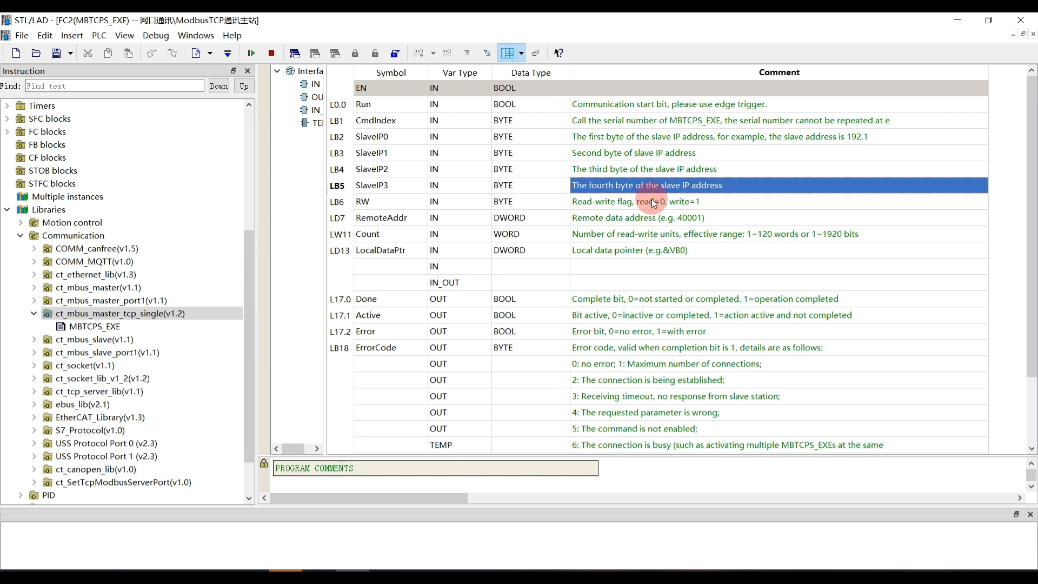
{"action": "left_click", "coordinate": [589, 202]}
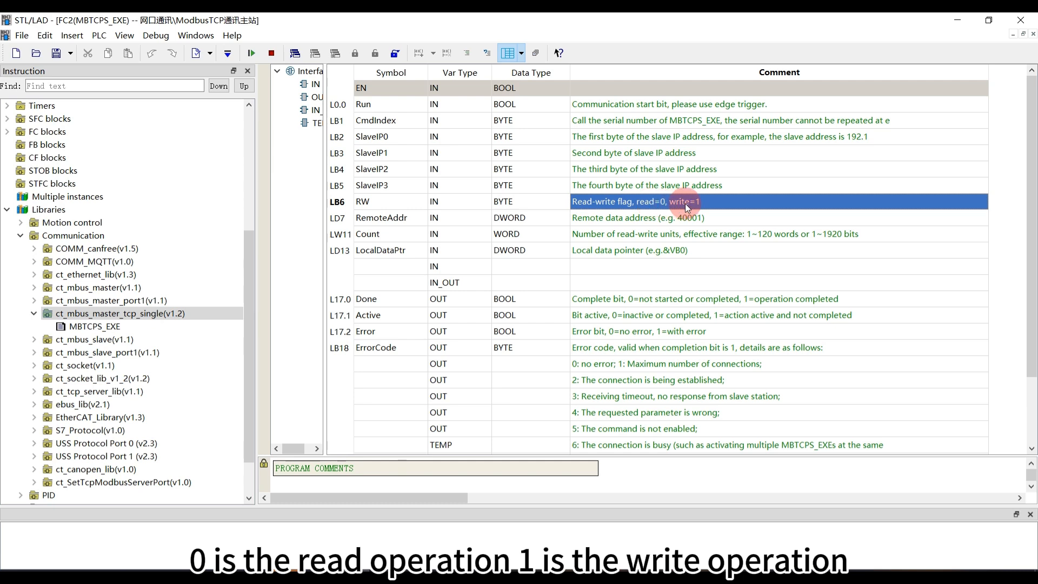
{"action": "left_click", "coordinate": [658, 218]}
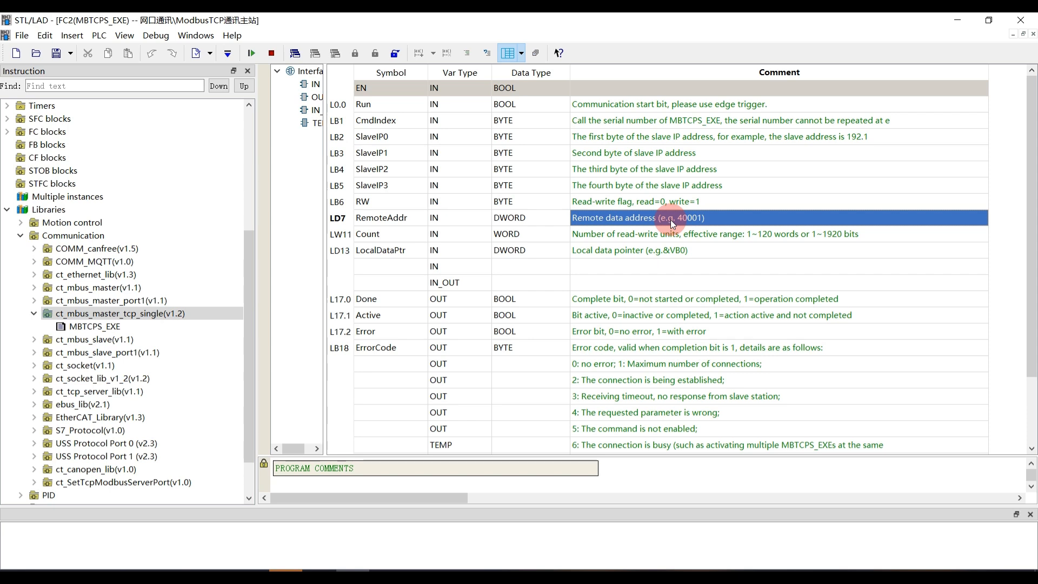
{"action": "left_click", "coordinate": [669, 235]}
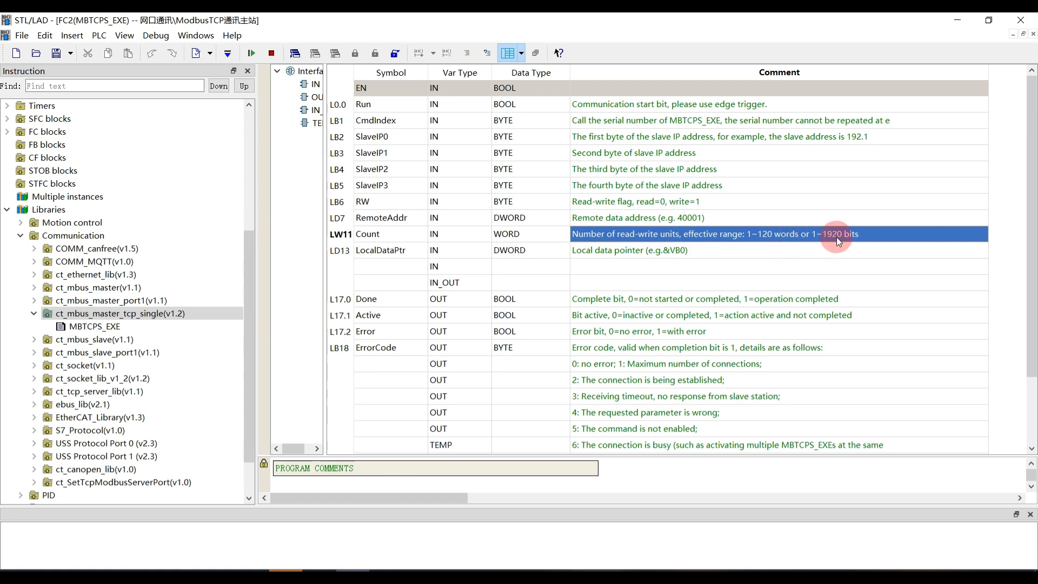
{"action": "left_click", "coordinate": [676, 249]}
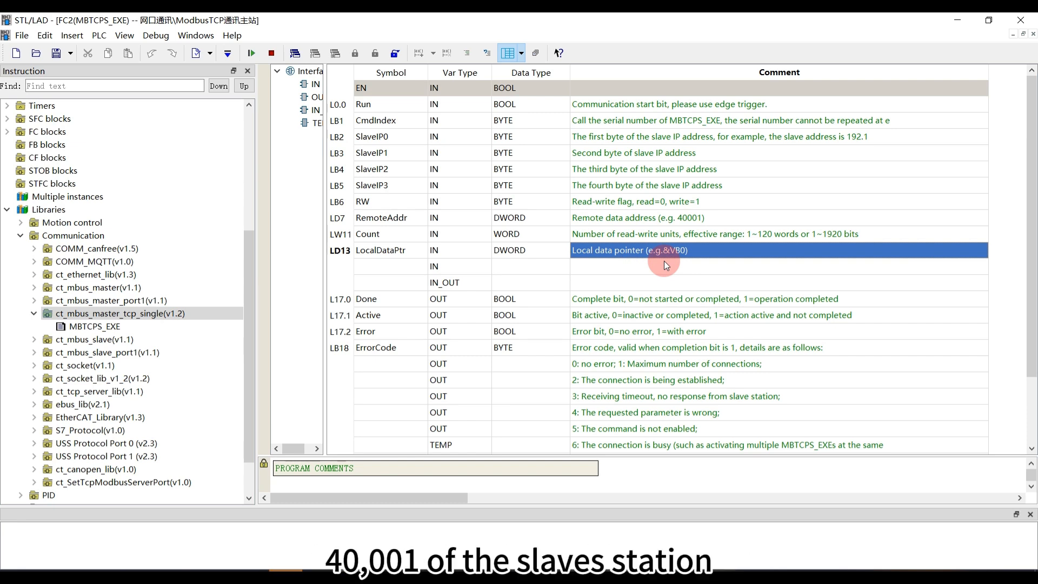
{"action": "left_click", "coordinate": [537, 251]}
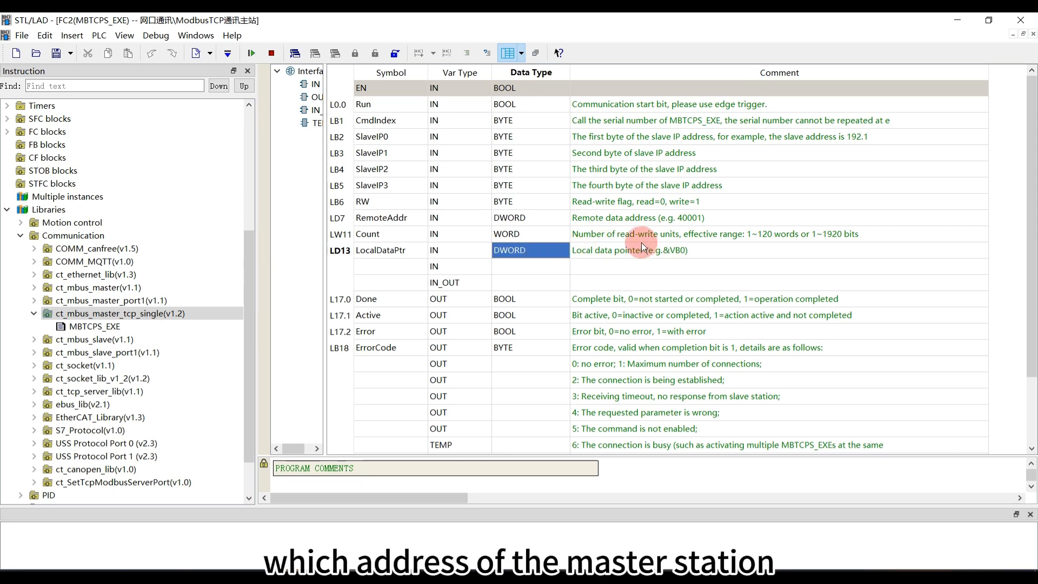
{"action": "left_click", "coordinate": [643, 249]}
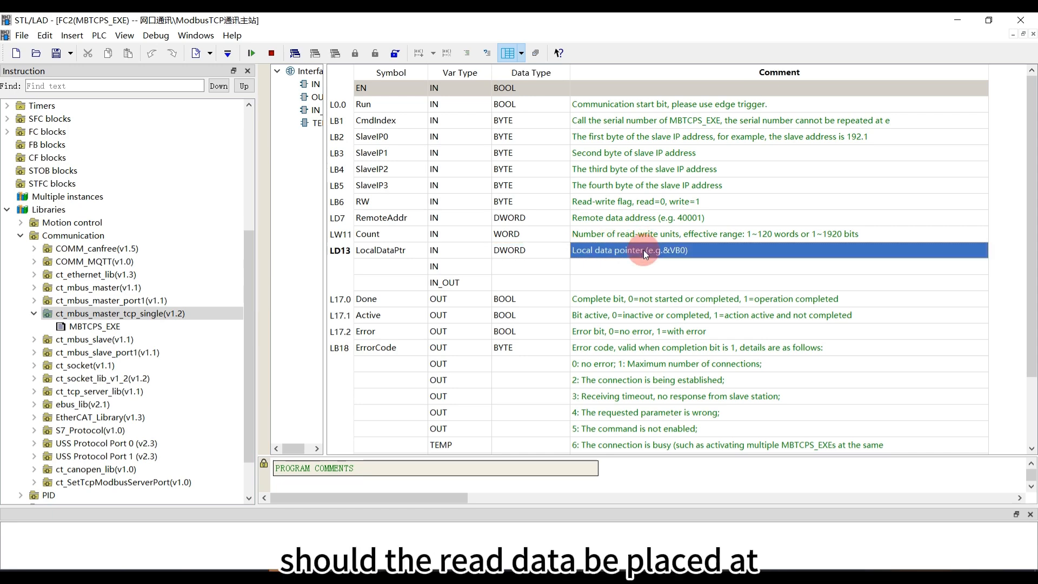
Examine the comments on the Done, Active, Error and ErrorCode outputs, including the meanings of the individual error codes
{"action": "scroll", "coordinate": [643, 250], "scroll_direction": "down", "scroll_amount": 2}
{"action": "left_click", "coordinate": [598, 222]}
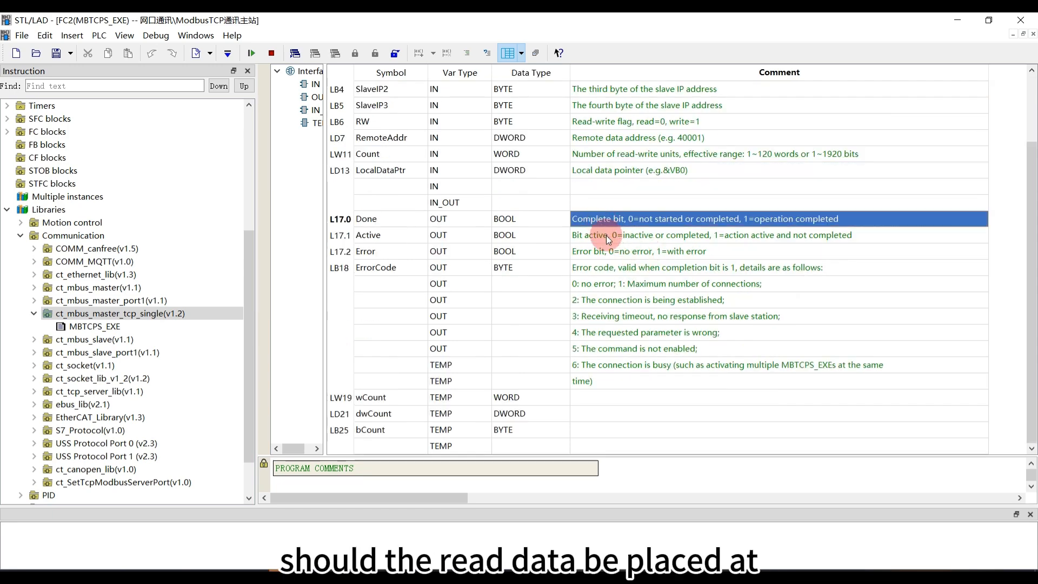
{"action": "left_click", "coordinate": [606, 236]}
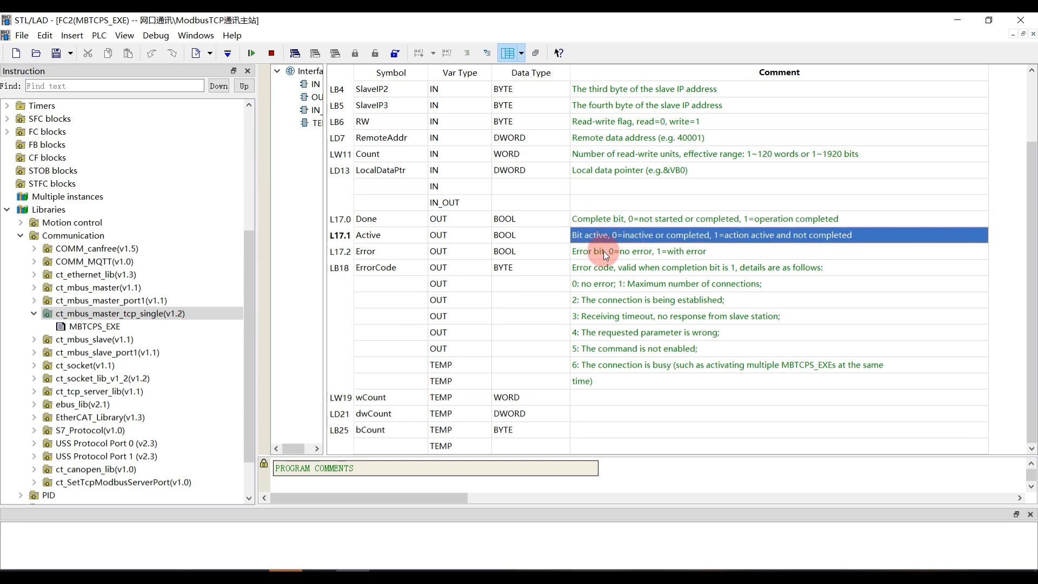
{"action": "left_click", "coordinate": [603, 251]}
{"action": "left_click", "coordinate": [619, 284]}
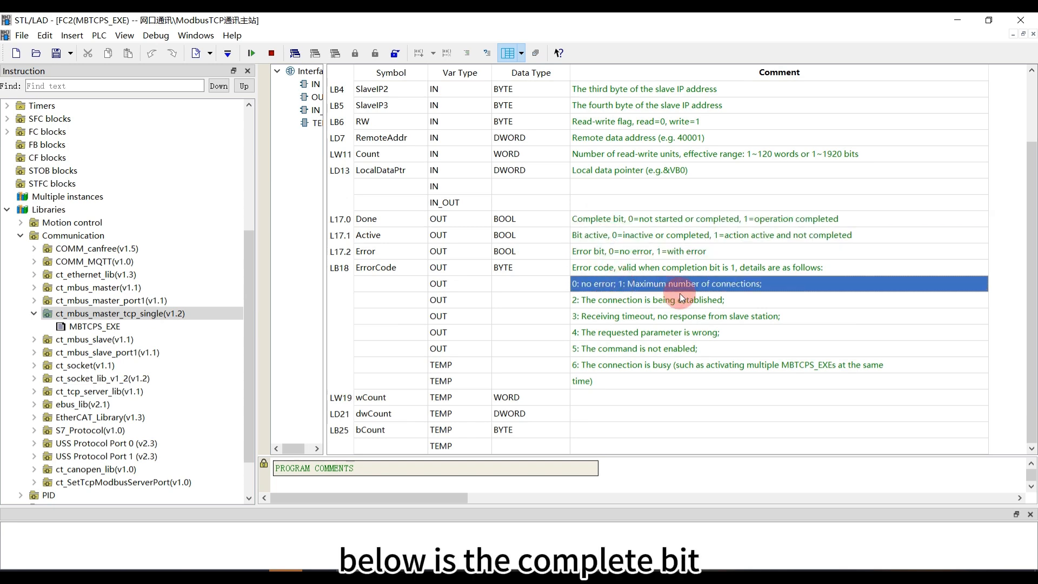
{"action": "left_click", "coordinate": [682, 300]}
{"action": "left_click", "coordinate": [688, 316]}
{"action": "left_click", "coordinate": [693, 348]}
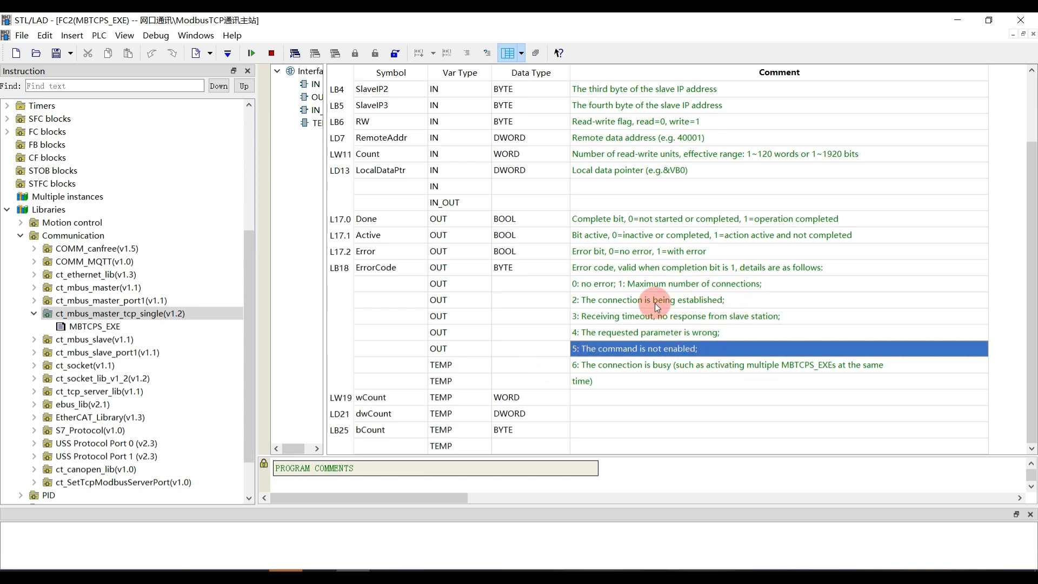
Return to FC1(modbusTCP轮询), set SlaveIP3 of Network 2's MBTCPS_EXE block to 5, and check its RW, RemoteAddr and LocalDataPtr parameters
{"action": "left_click", "coordinate": [205, 36]}
{"action": "left_click", "coordinate": [217, 104]}
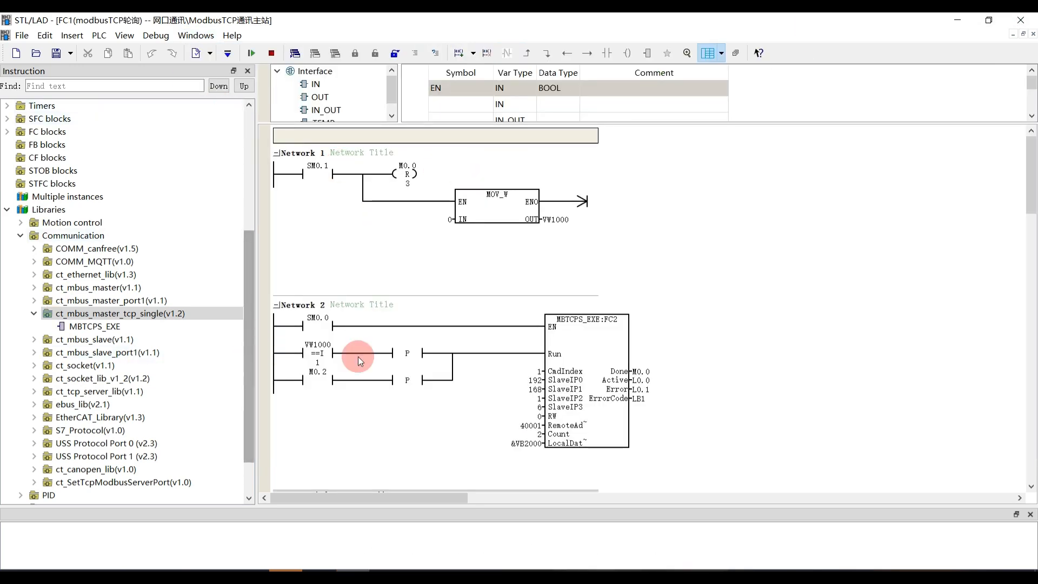
{"action": "scroll", "coordinate": [362, 355], "scroll_direction": "down", "scroll_amount": 2}
{"action": "scroll", "coordinate": [363, 355], "scroll_direction": "down", "scroll_amount": 1}
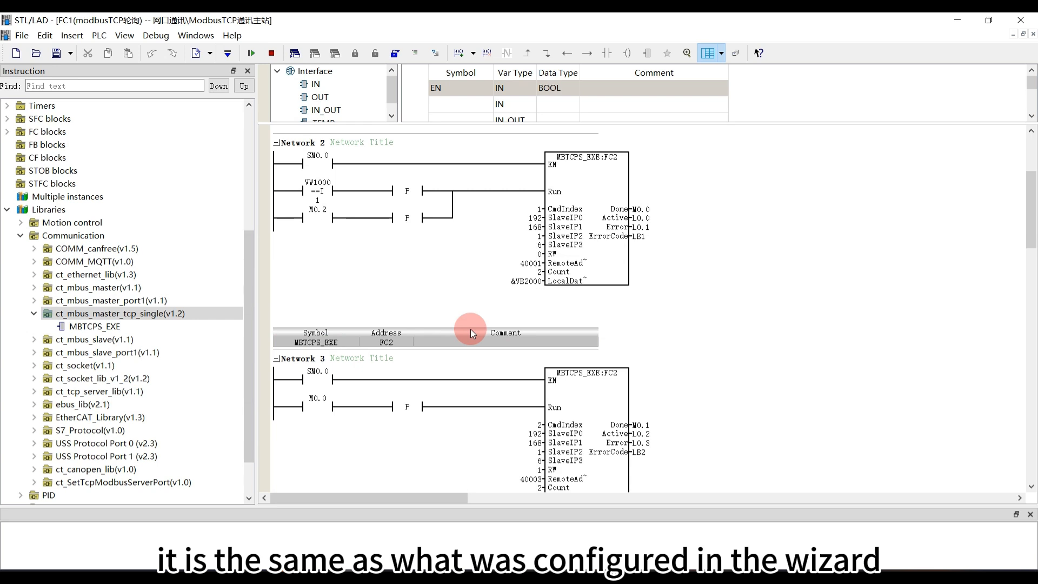
{"action": "left_click", "coordinate": [582, 251]}
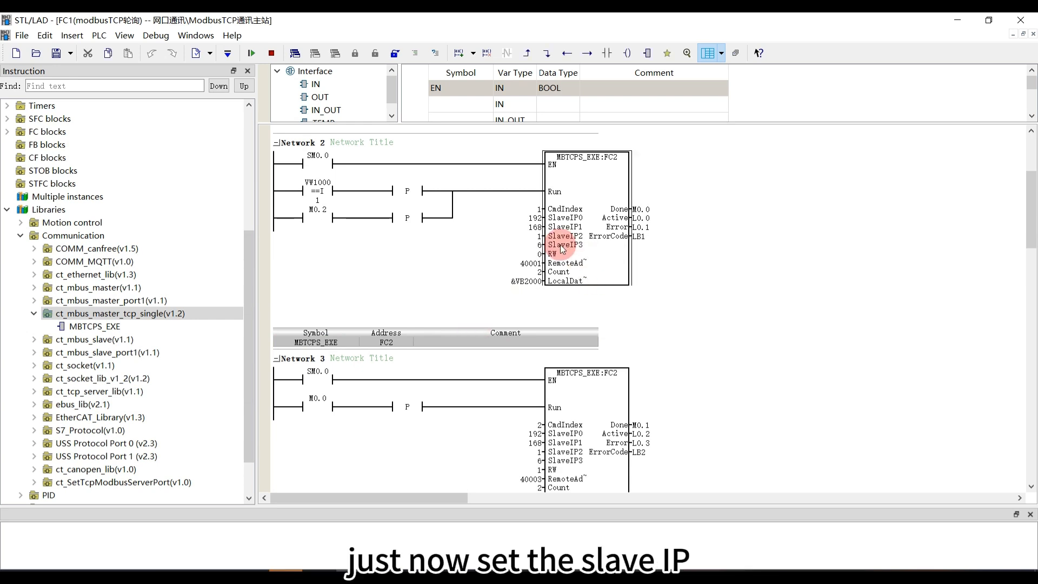
{"action": "left_click", "coordinate": [539, 244]}
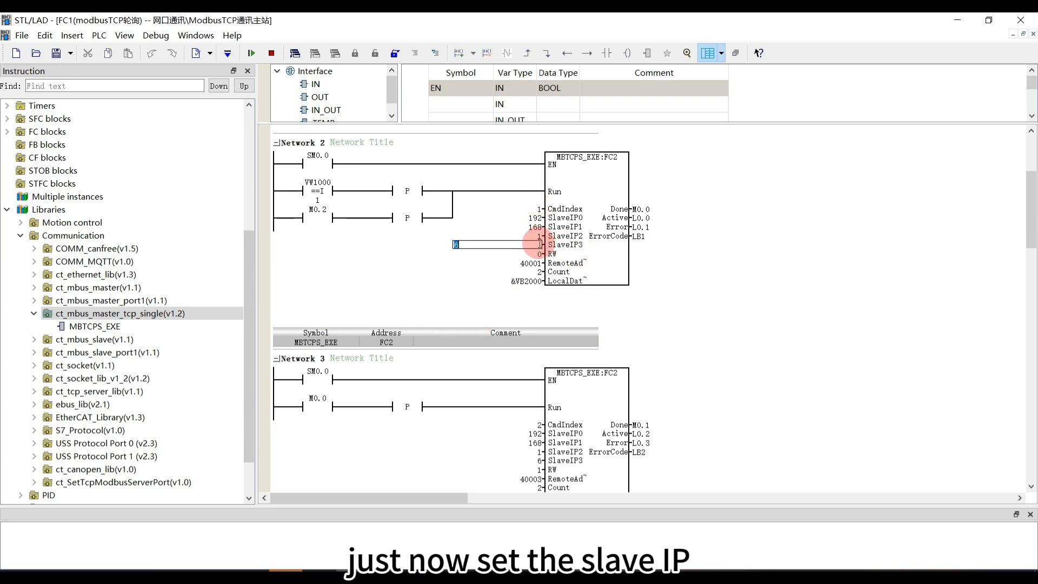
{"action": "left_click", "coordinate": [545, 257]}
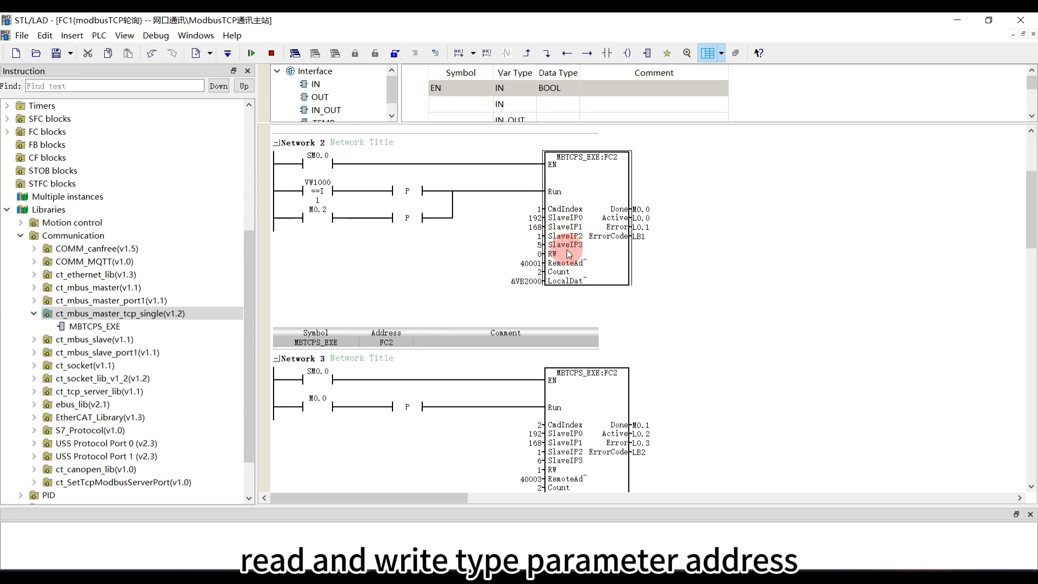
{"action": "left_click", "coordinate": [540, 254]}
{"action": "left_click", "coordinate": [537, 266]}
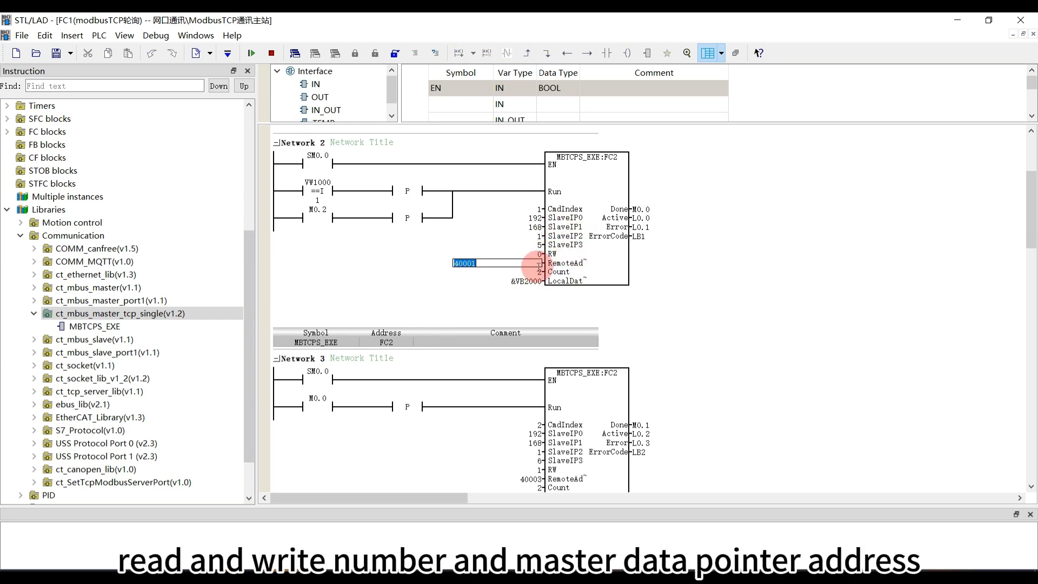
{"action": "left_click", "coordinate": [573, 268]}
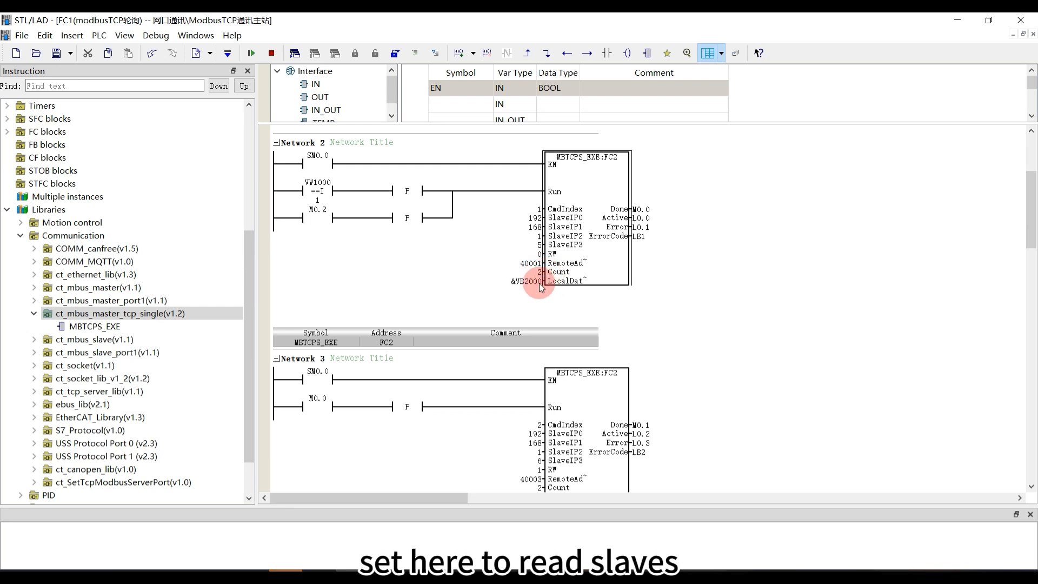
{"action": "left_click", "coordinate": [534, 283]}
{"action": "left_click", "coordinate": [567, 281]}
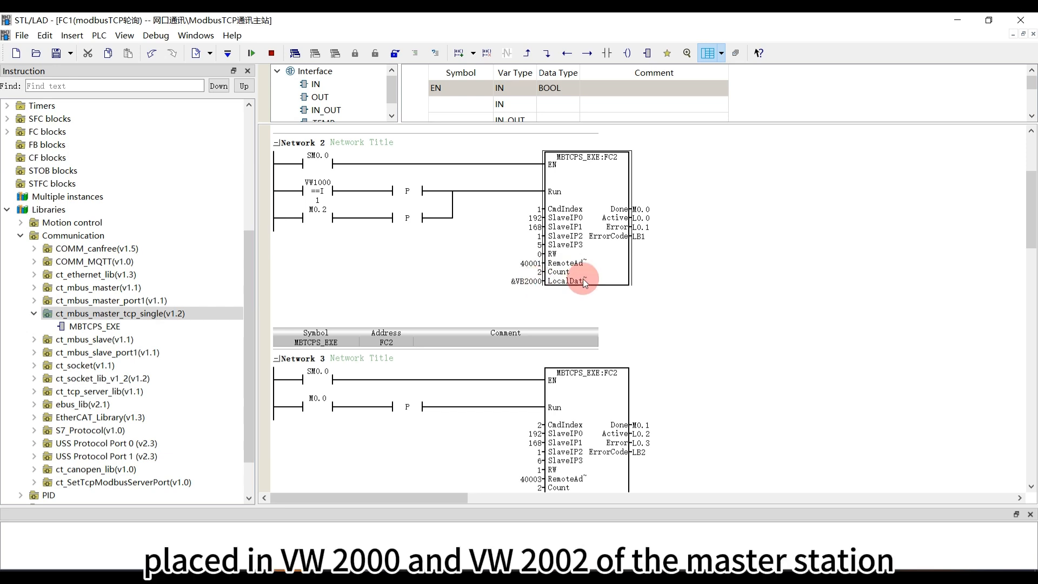
Set SlaveIP3 of Network 3's MBTCPS_EXE block to 5 and check its remote address and local data pointer
{"action": "scroll", "coordinate": [581, 280], "scroll_direction": "down", "scroll_amount": 3}
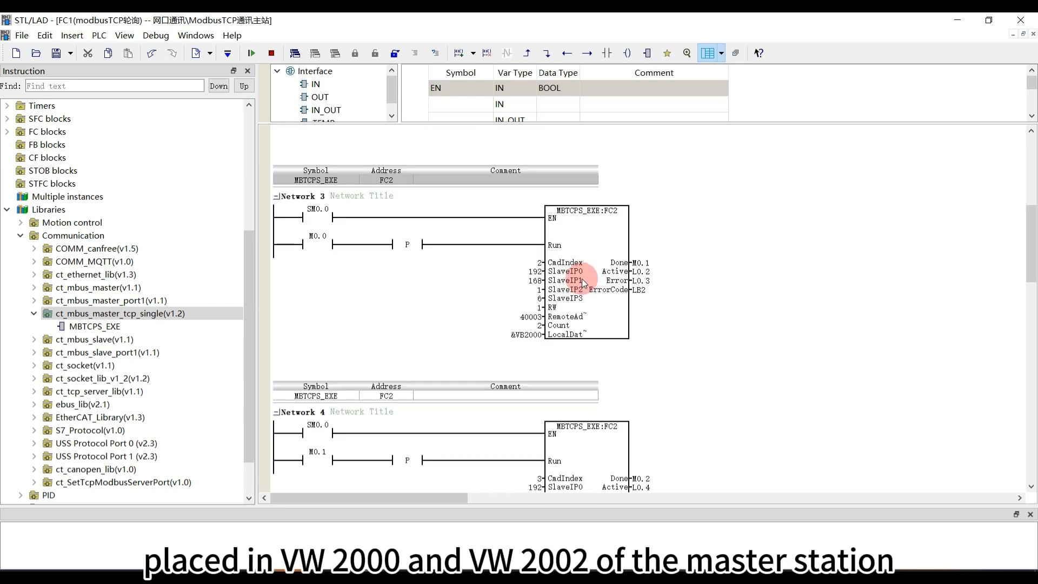
{"action": "left_click", "coordinate": [540, 298]}
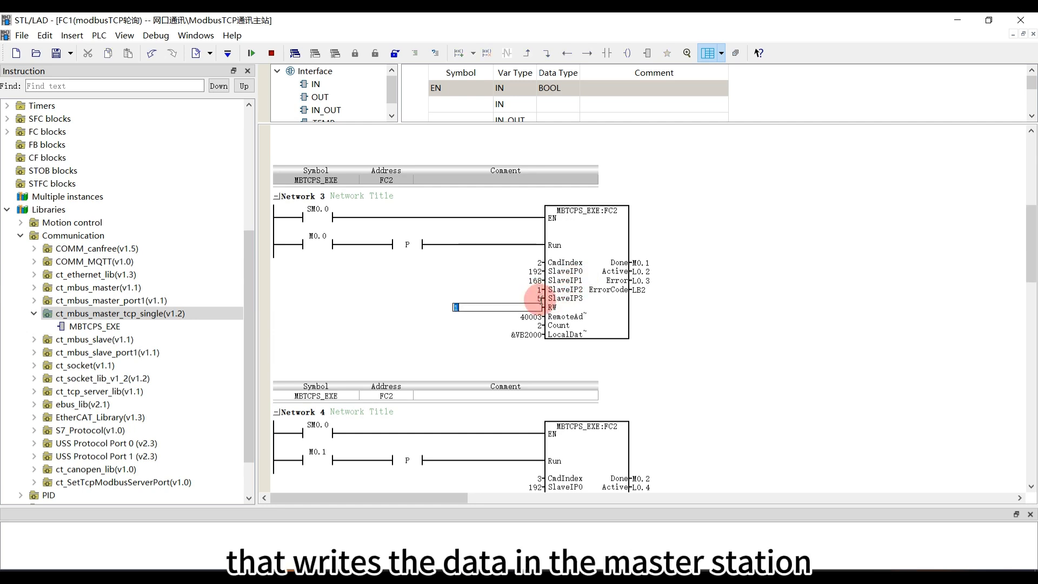
{"action": "left_click", "coordinate": [582, 297]}
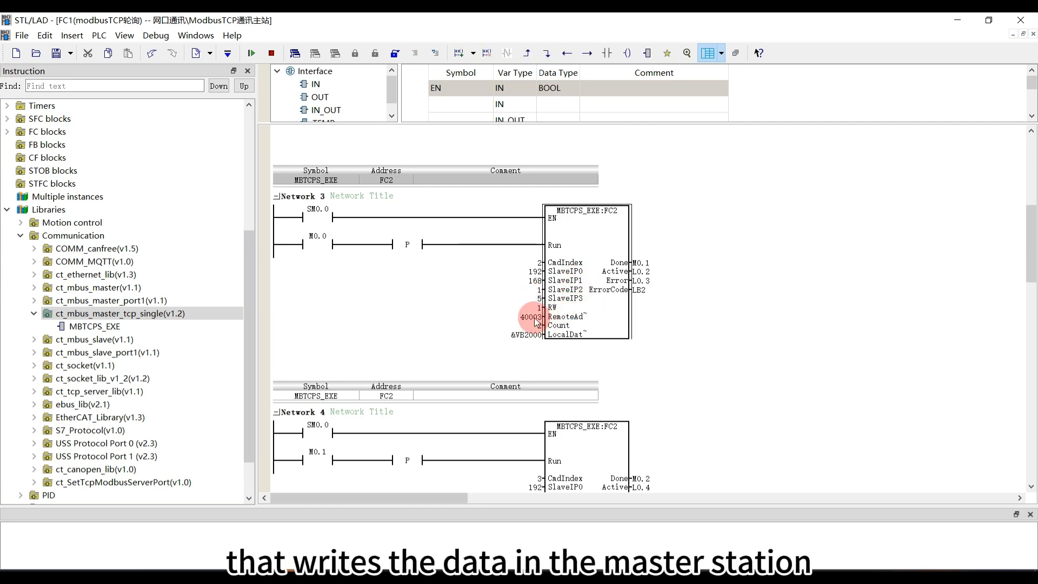
{"action": "left_click", "coordinate": [534, 318]}
{"action": "left_click", "coordinate": [555, 320]}
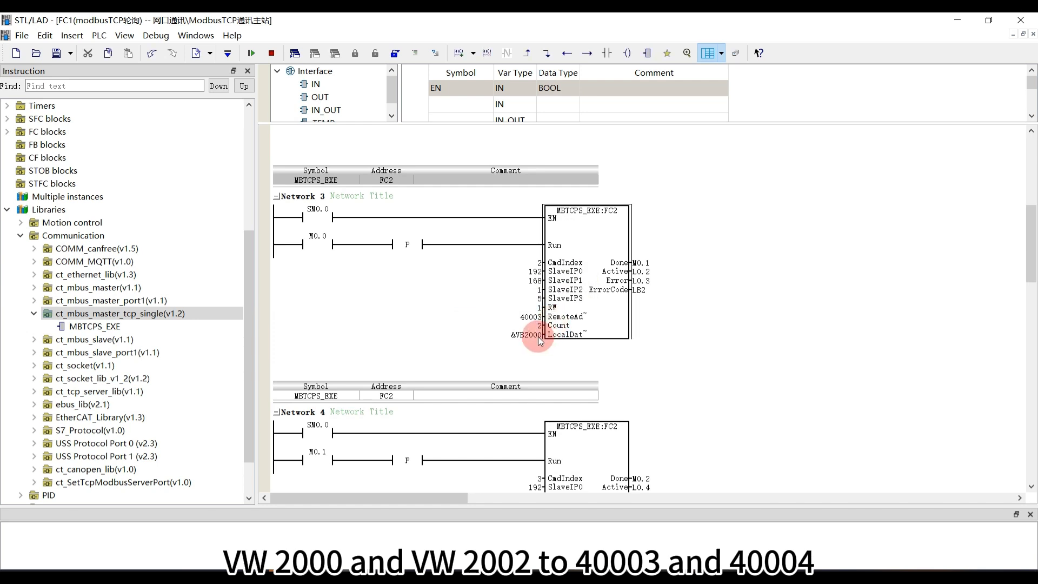
{"action": "left_click", "coordinate": [520, 335]}
{"action": "left_click_drag", "start_coordinate": [509, 336], "coordinate": [460, 338]}
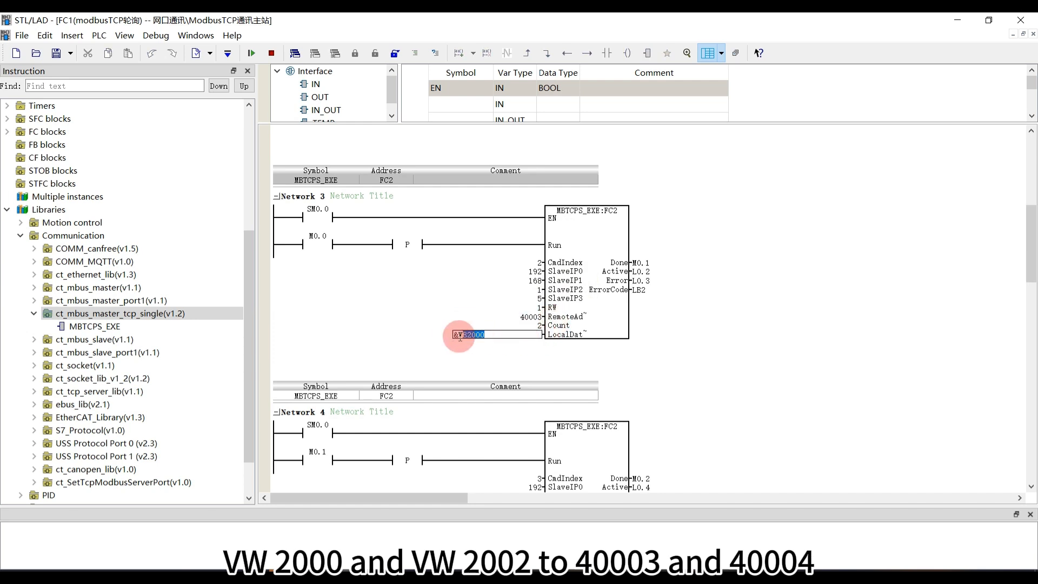
{"action": "left_click", "coordinate": [554, 333]}
Set SlaveIP3 of Network 4's MBTCPS_EXE block to 5, check its local data pointer, and review the trigger logic from Network 5 up to Network 1
{"action": "scroll", "coordinate": [554, 362], "scroll_direction": "down", "scroll_amount": 3}
{"action": "left_click", "coordinate": [574, 402]}
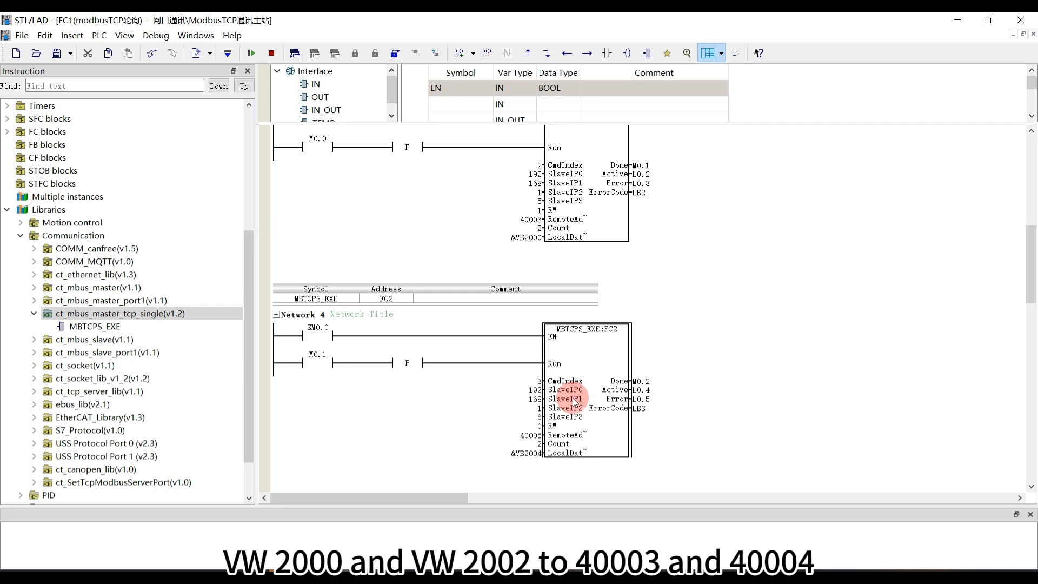
{"action": "left_click", "coordinate": [538, 424]}
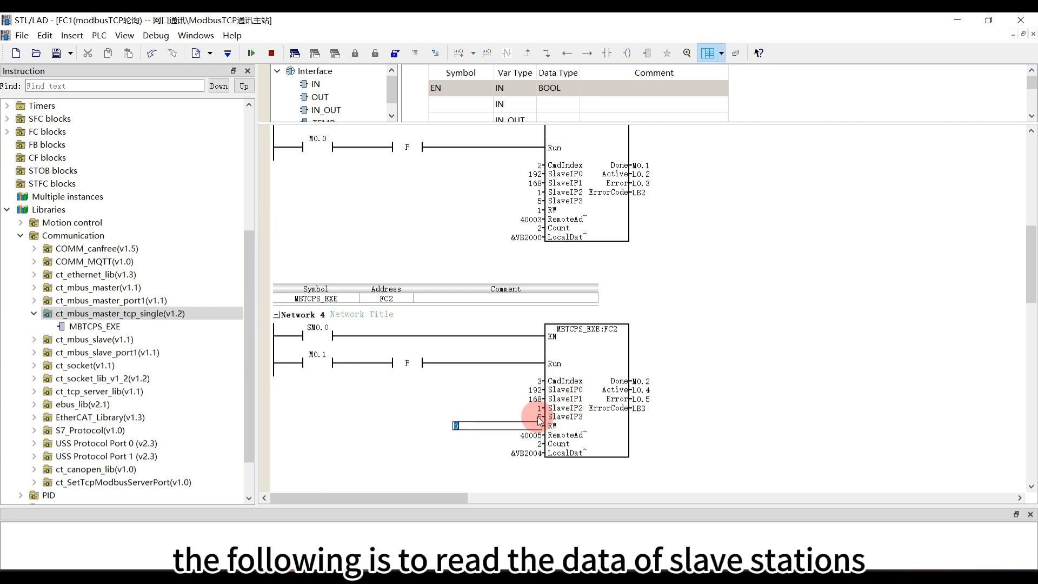
{"action": "left_click", "coordinate": [540, 422]}
{"action": "scroll", "coordinate": [541, 416], "scroll_direction": "down", "scroll_amount": 1}
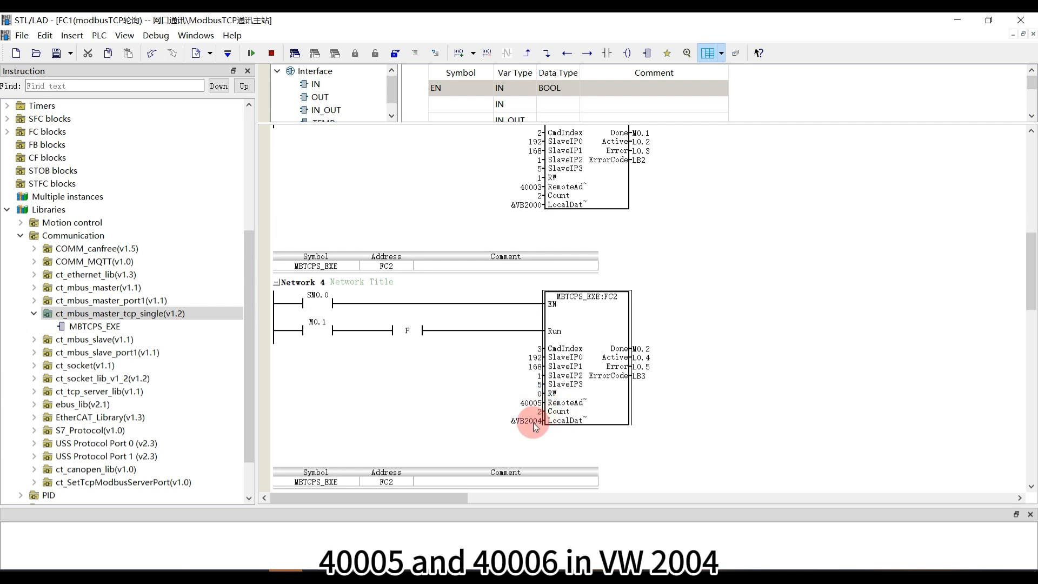
{"action": "left_click", "coordinate": [535, 426]}
{"action": "left_click", "coordinate": [538, 424]}
{"action": "scroll", "coordinate": [569, 408], "scroll_direction": "down", "scroll_amount": 2}
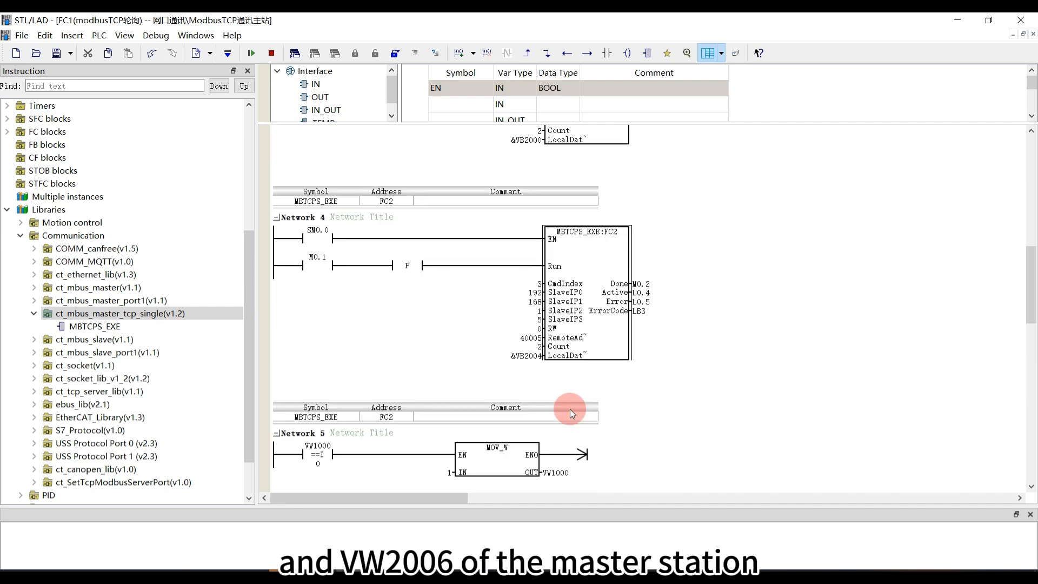
{"action": "scroll", "coordinate": [566, 408], "scroll_direction": "up", "scroll_amount": 10}
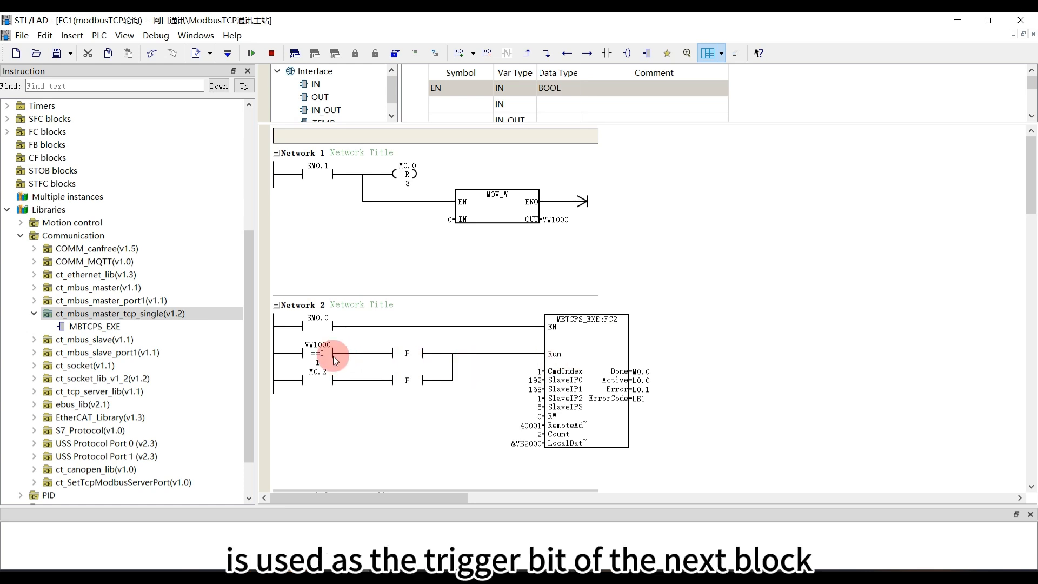
Trace how the Done bit M0.0 of Network 2's MBTCPS_EXE block serves as the trigger contact in Network 3
{"action": "left_click", "coordinate": [643, 372]}
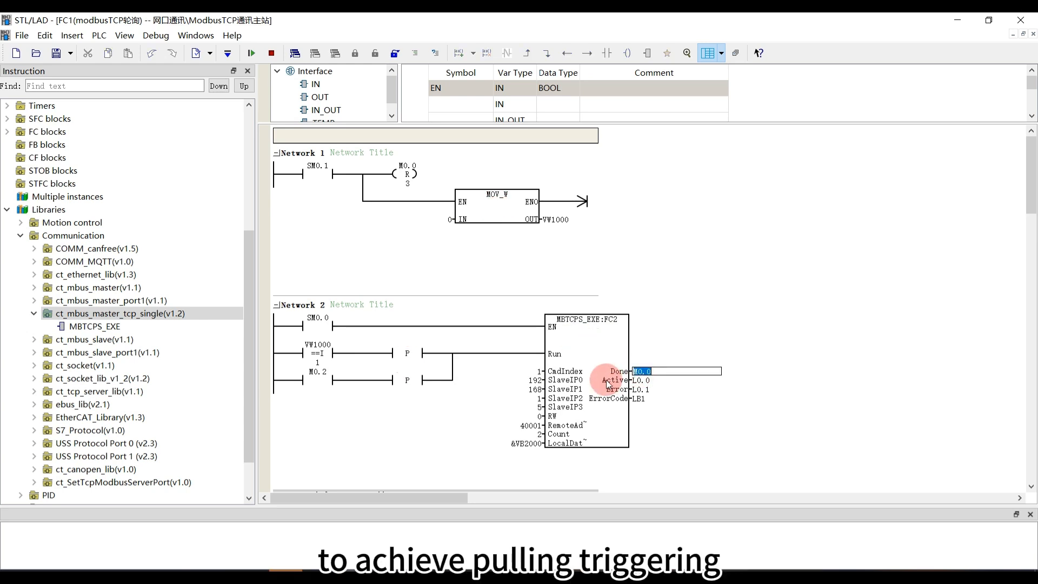
{"action": "left_click", "coordinate": [605, 380]}
{"action": "scroll", "coordinate": [605, 379], "scroll_direction": "down", "scroll_amount": 3}
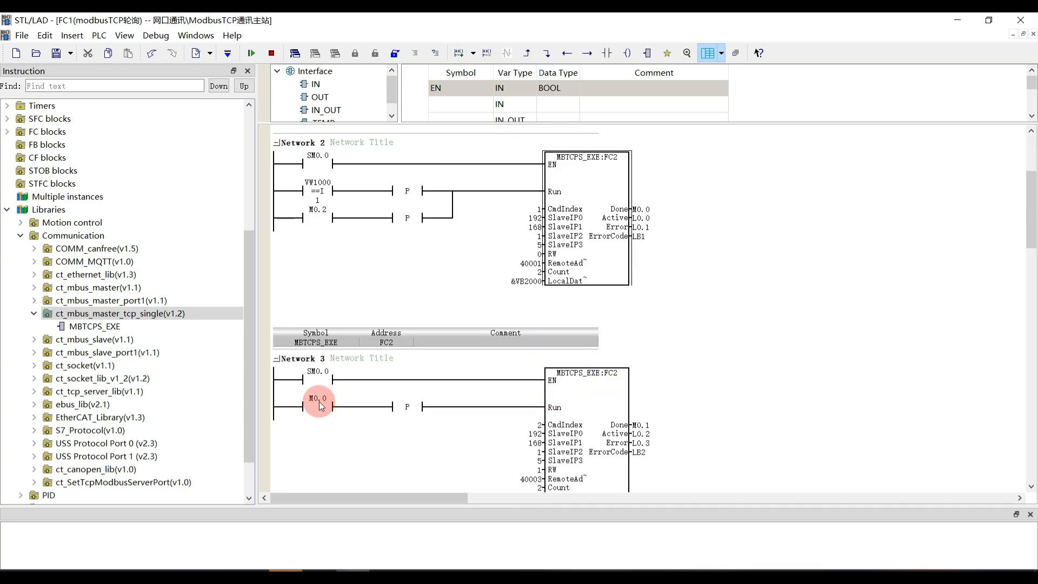
{"action": "double_click", "coordinate": [319, 401]}
{"action": "scroll", "coordinate": [326, 413], "scroll_direction": "up", "scroll_amount": 3}
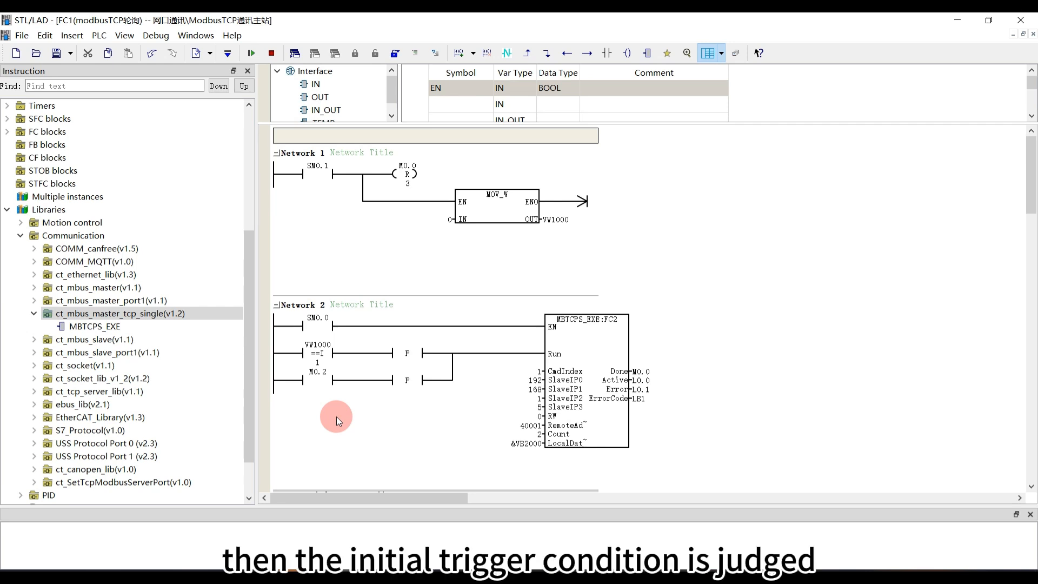
Examine how VW1000 sets the initial trigger condition, checking Network 2's comparison and the MOV_W blocks in Networks 1 and 5
{"action": "left_click", "coordinate": [331, 352]}
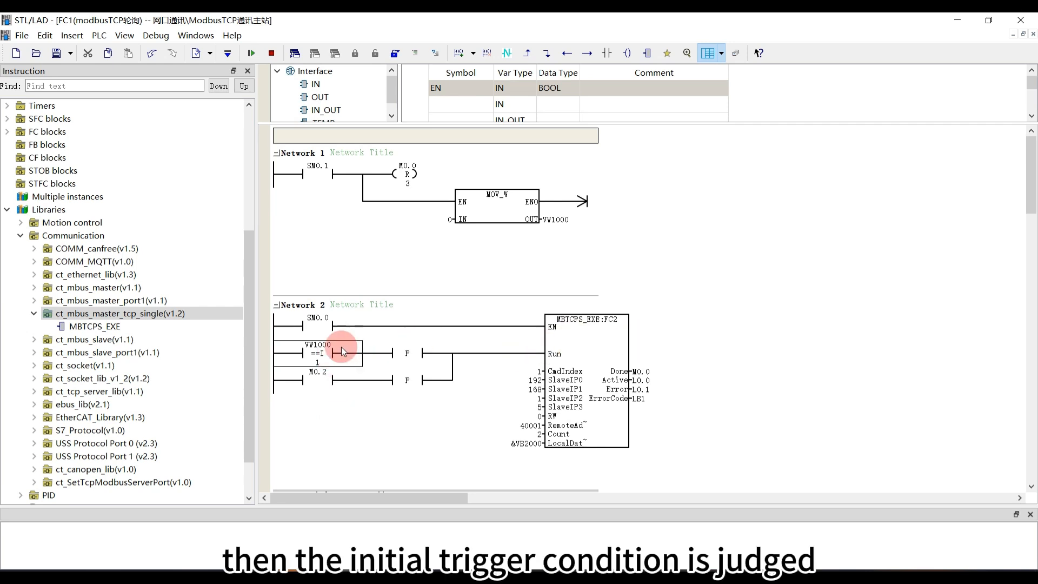
{"action": "left_click", "coordinate": [549, 219]}
{"action": "left_click", "coordinate": [520, 217]}
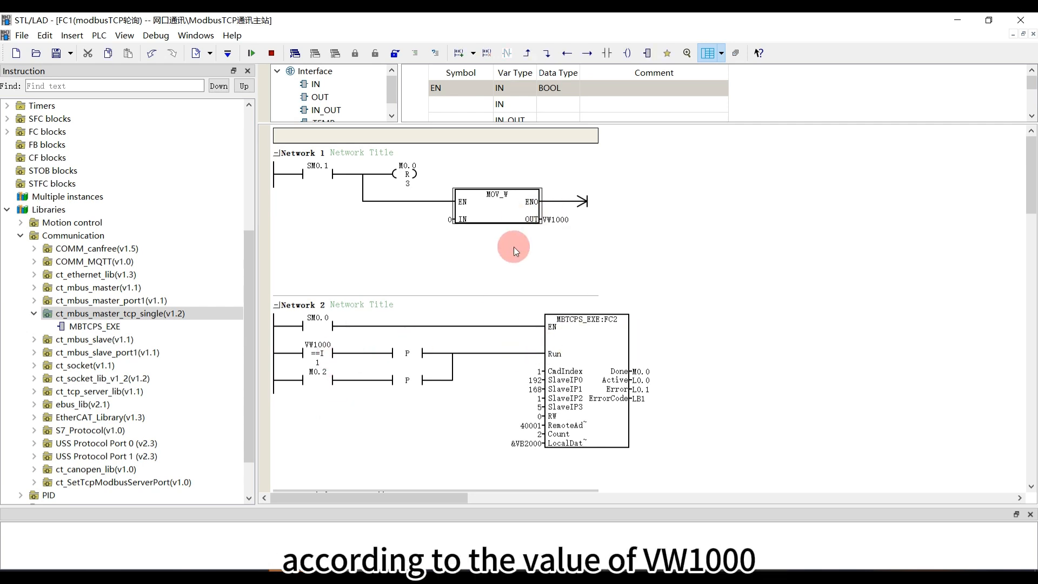
{"action": "scroll", "coordinate": [447, 342], "scroll_direction": "down", "scroll_amount": 6}
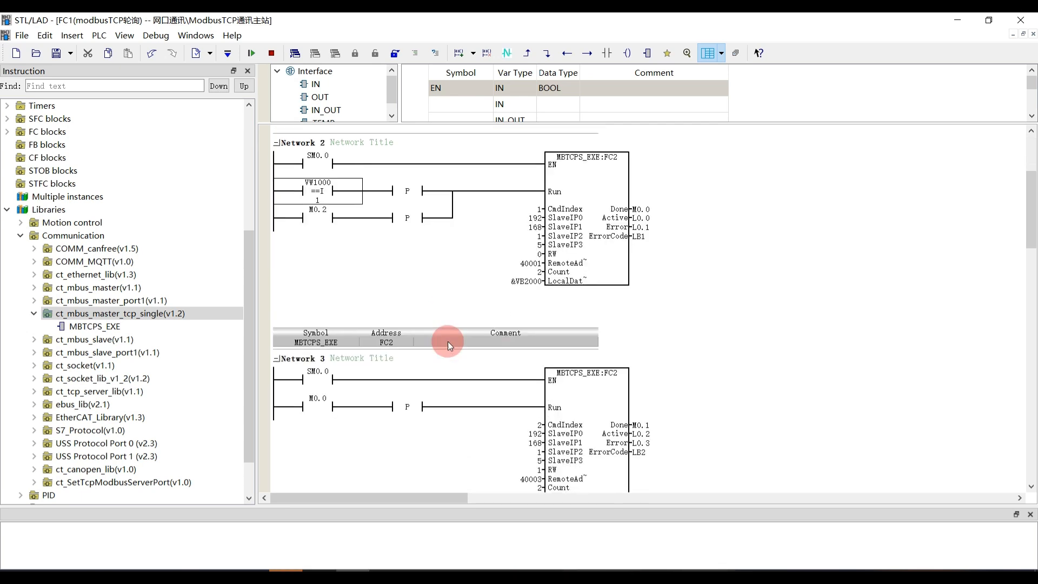
{"action": "scroll", "coordinate": [444, 347], "scroll_direction": "down", "scroll_amount": 4}
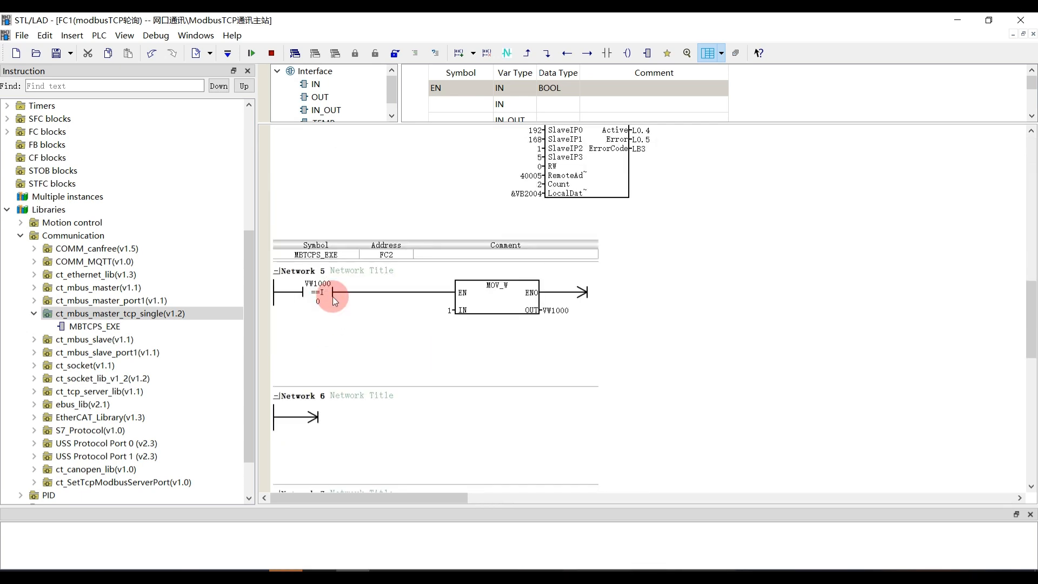
{"action": "left_click", "coordinate": [333, 296]}
{"action": "left_click", "coordinate": [484, 292]}
{"action": "scroll", "coordinate": [520, 315], "scroll_direction": "up", "scroll_amount": 9}
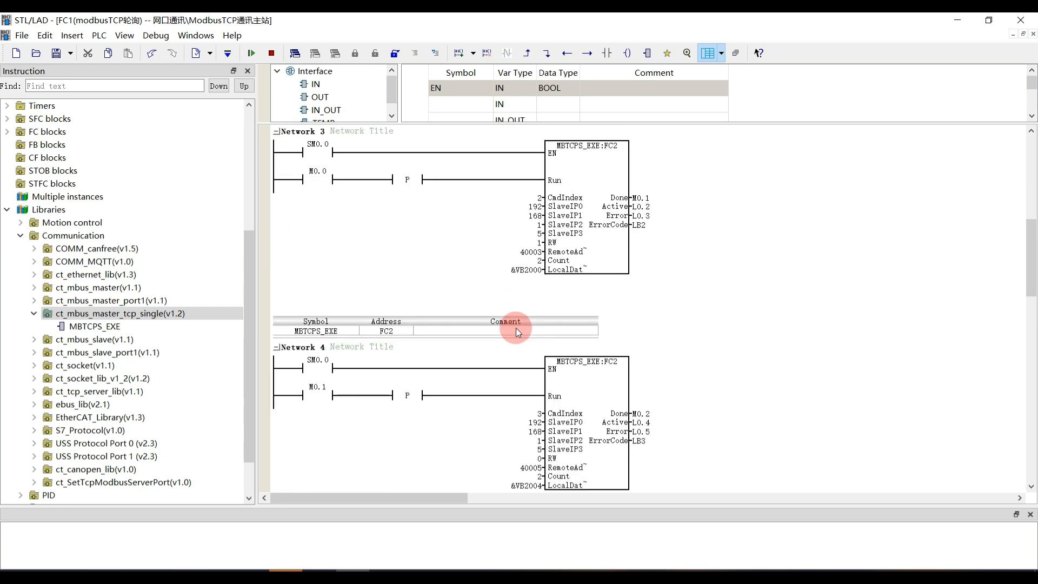
{"action": "scroll", "coordinate": [516, 327], "scroll_direction": "up", "scroll_amount": 5}
{"action": "left_click", "coordinate": [334, 228]}
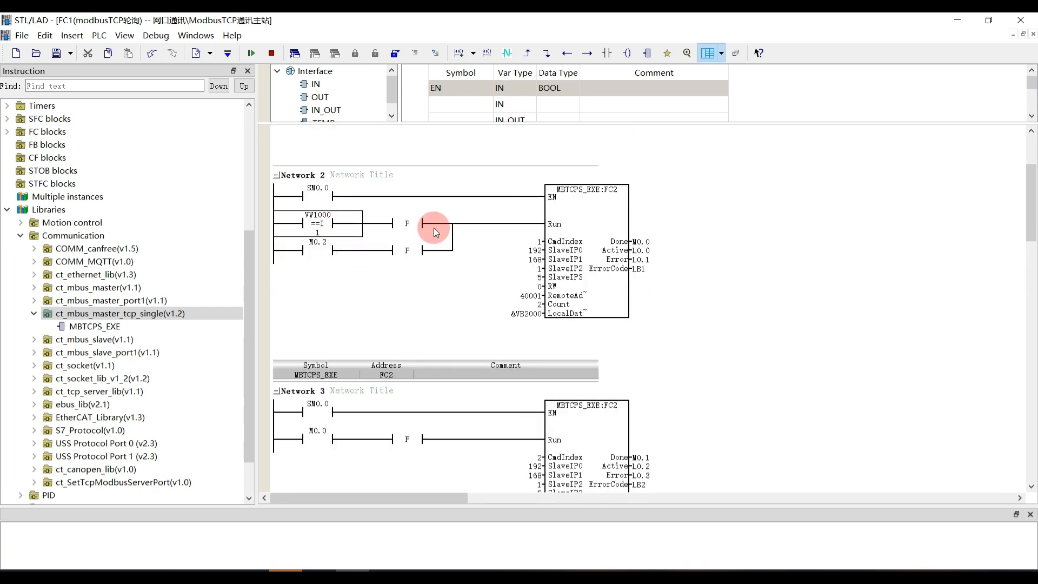
Follow the polling chain of Done bits from Network 2 through Networks 3 and 4 and back to Network 2
{"action": "scroll", "coordinate": [513, 292], "scroll_direction": "down", "scroll_amount": 2}
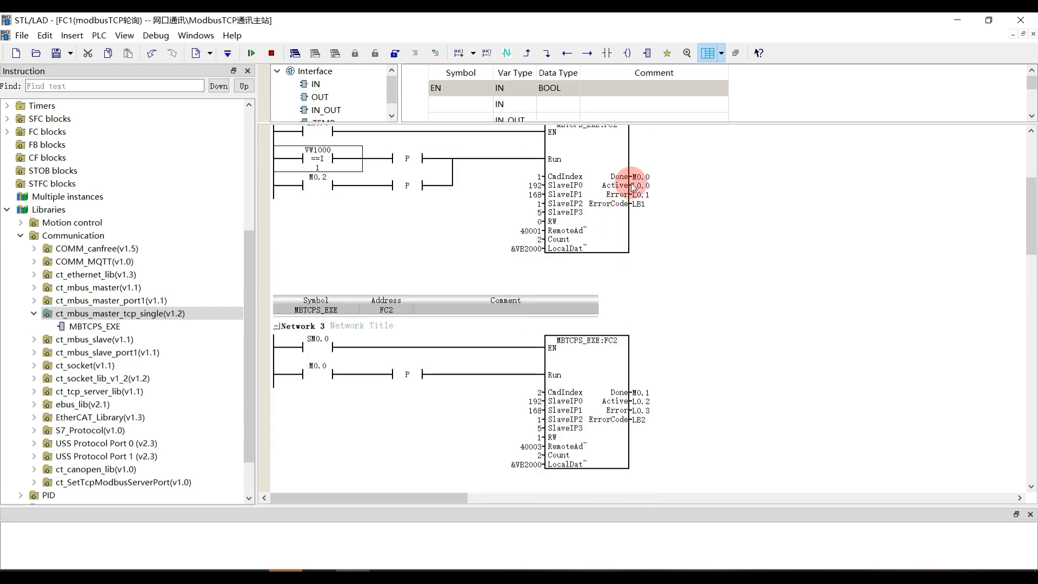
{"action": "left_click", "coordinate": [314, 385]}
{"action": "scroll", "coordinate": [361, 400], "scroll_direction": "down", "scroll_amount": 7}
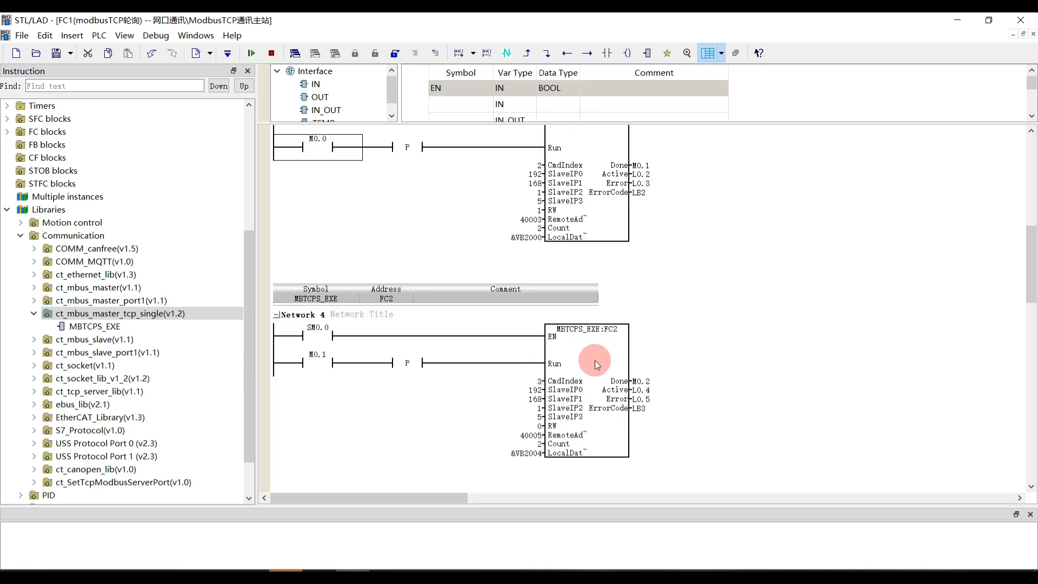
{"action": "scroll", "coordinate": [326, 367], "scroll_direction": "down", "scroll_amount": 2}
{"action": "scroll", "coordinate": [331, 372], "scroll_direction": "up", "scroll_amount": 7}
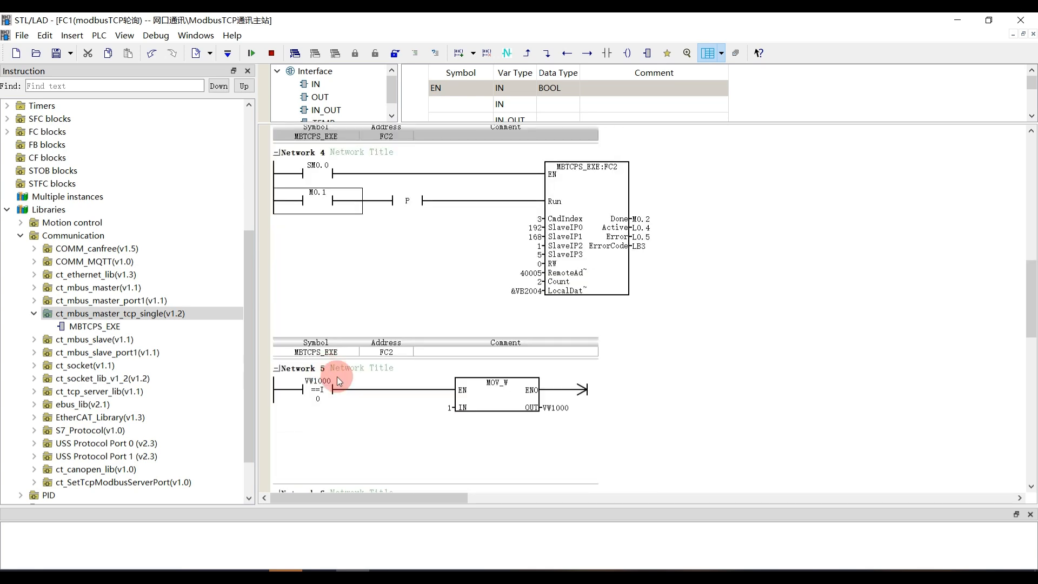
{"action": "scroll", "coordinate": [351, 350], "scroll_direction": "up", "scroll_amount": 8}
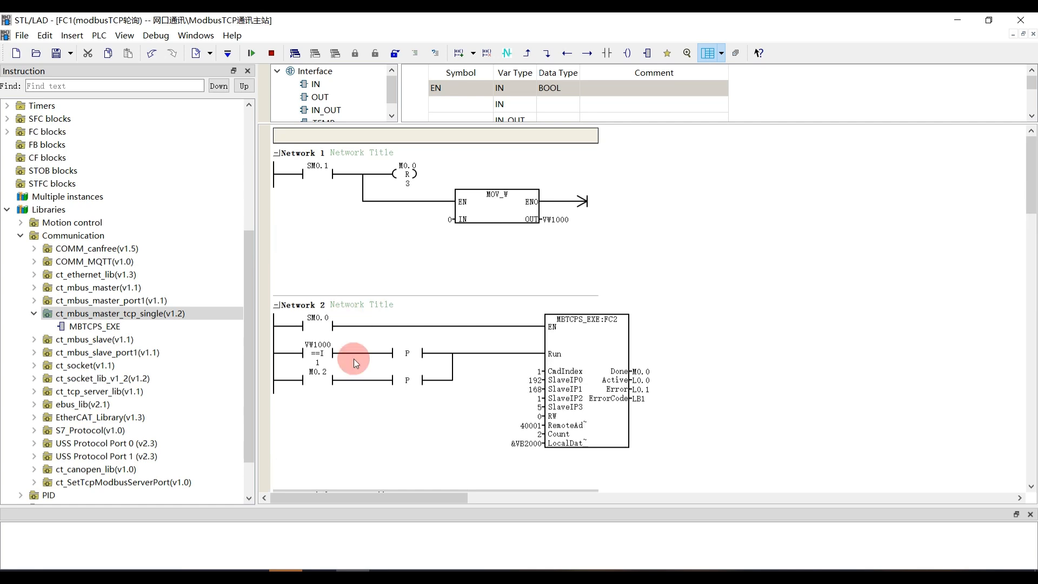
Open the main program OB1 and comment out Network 2, which holds the wizard-configured MBTCPM_EXE_Slave0 block
{"action": "left_click", "coordinate": [196, 35]}
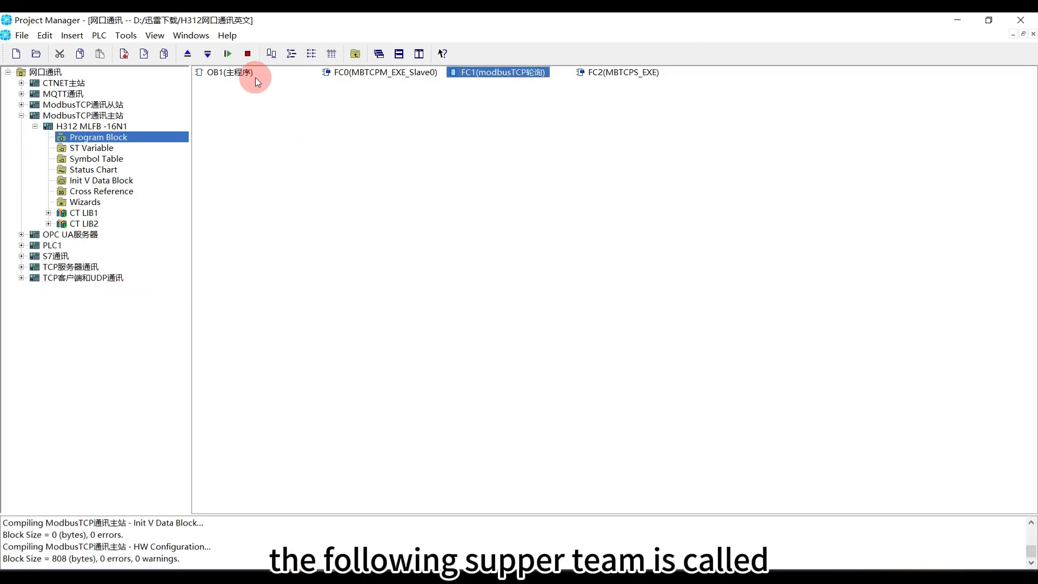
{"action": "double_click", "coordinate": [253, 77]}
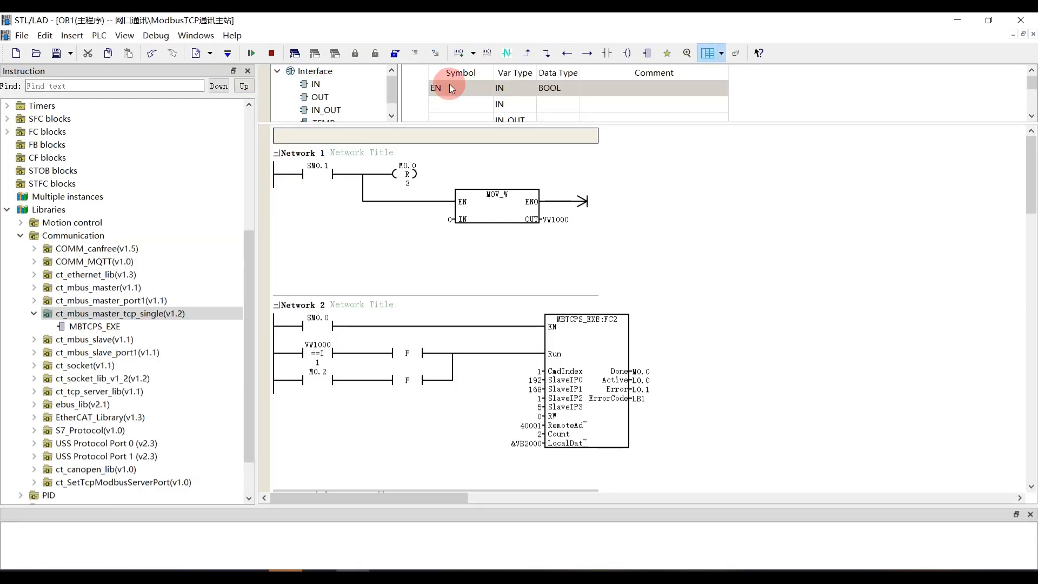
{"action": "left_click", "coordinate": [274, 260]}
{"action": "right_click", "coordinate": [284, 275]}
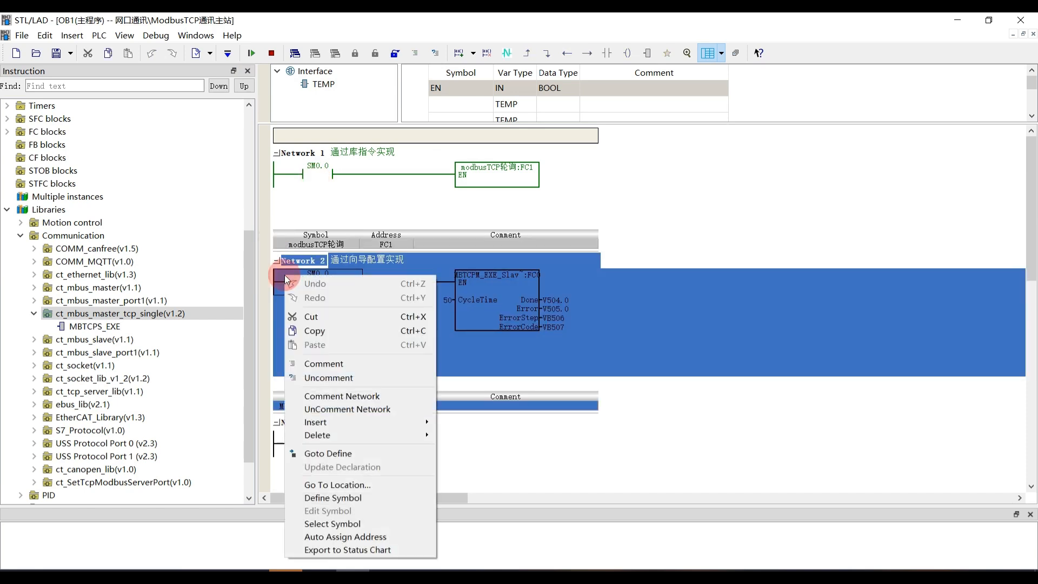
{"action": "left_click", "coordinate": [363, 397]}
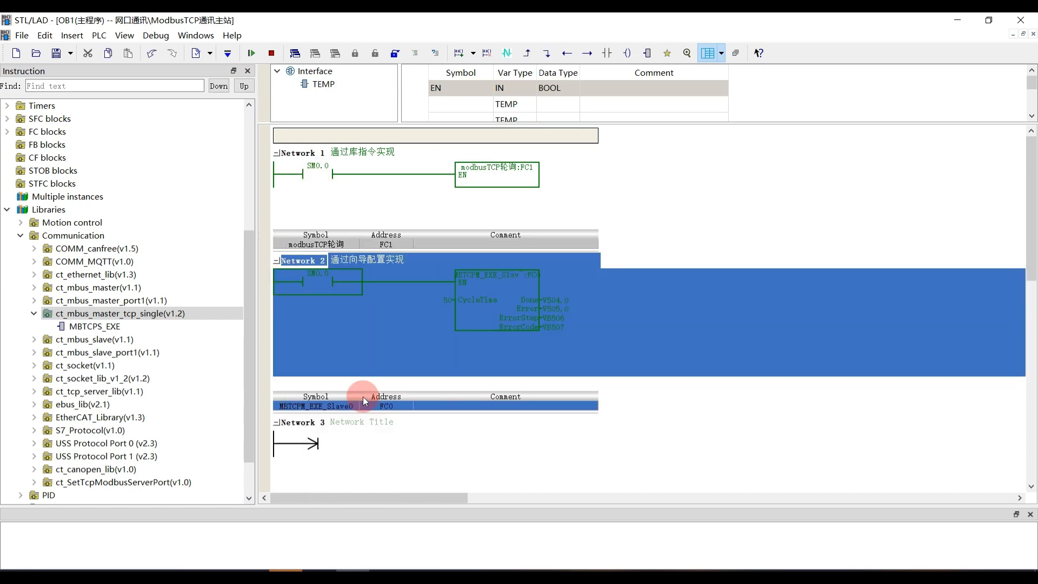
Uncomment Network 1 of OB1 to enable the modbusTCP轮询 (FC1) call
{"action": "left_click", "coordinate": [277, 181]}
{"action": "right_click", "coordinate": [277, 180]}
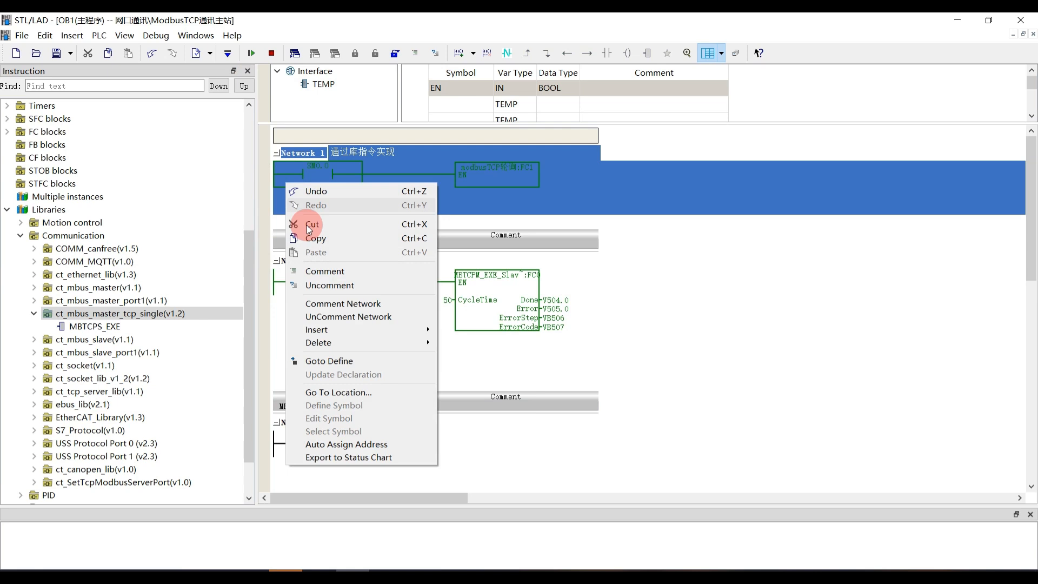
{"action": "left_click", "coordinate": [353, 318]}
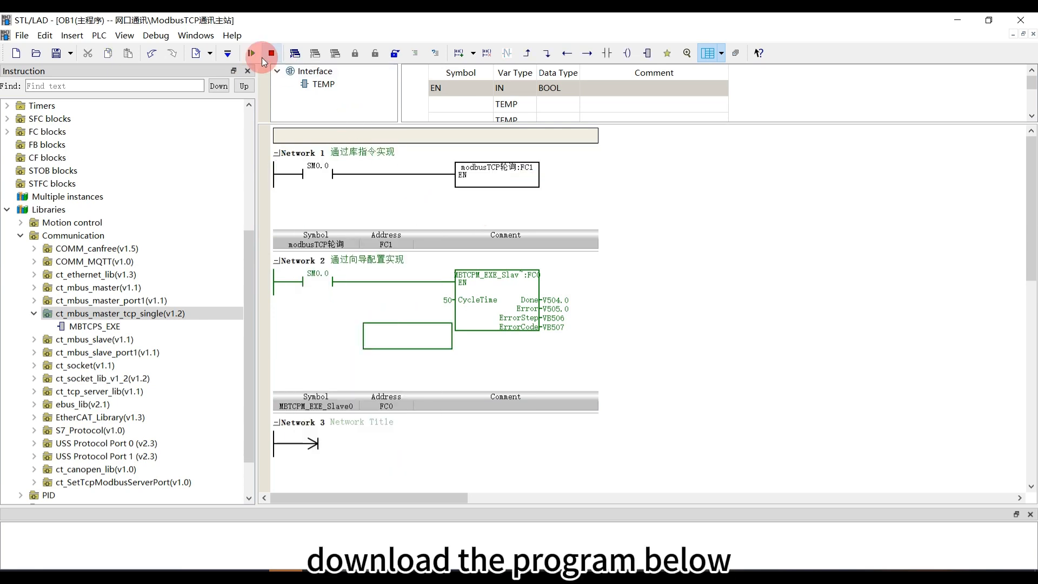
Download the program to the PLC, allowing it to go into STOP mode
{"action": "left_click", "coordinate": [230, 53]}
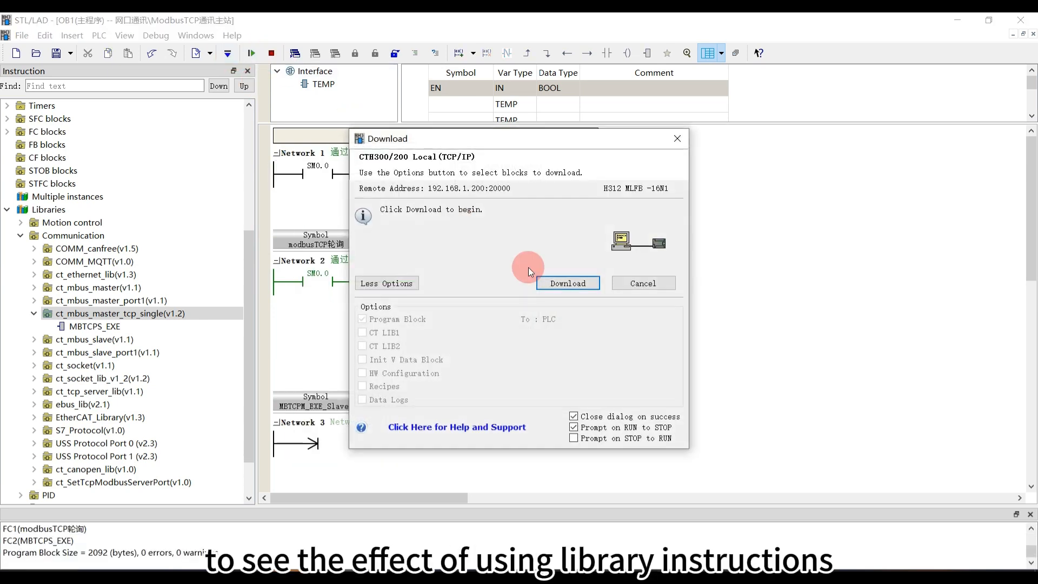
{"action": "left_click", "coordinate": [557, 282]}
{"action": "left_click", "coordinate": [511, 313]}
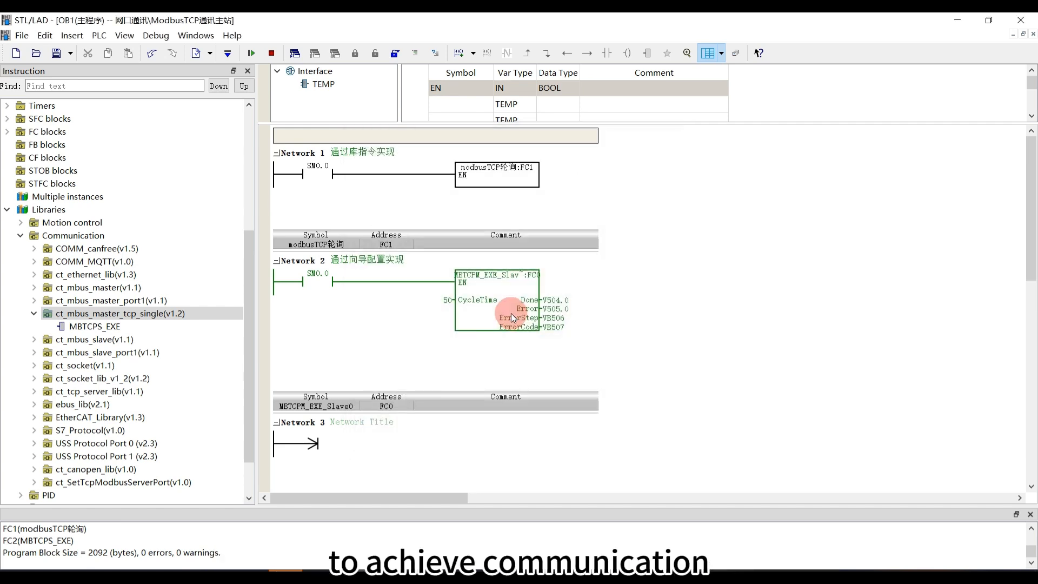
Put the PLC in RUN mode and turn on program status monitoring for FC1(modbusTCP轮询)
{"action": "left_click", "coordinate": [247, 55]}
{"action": "left_click", "coordinate": [196, 36]}
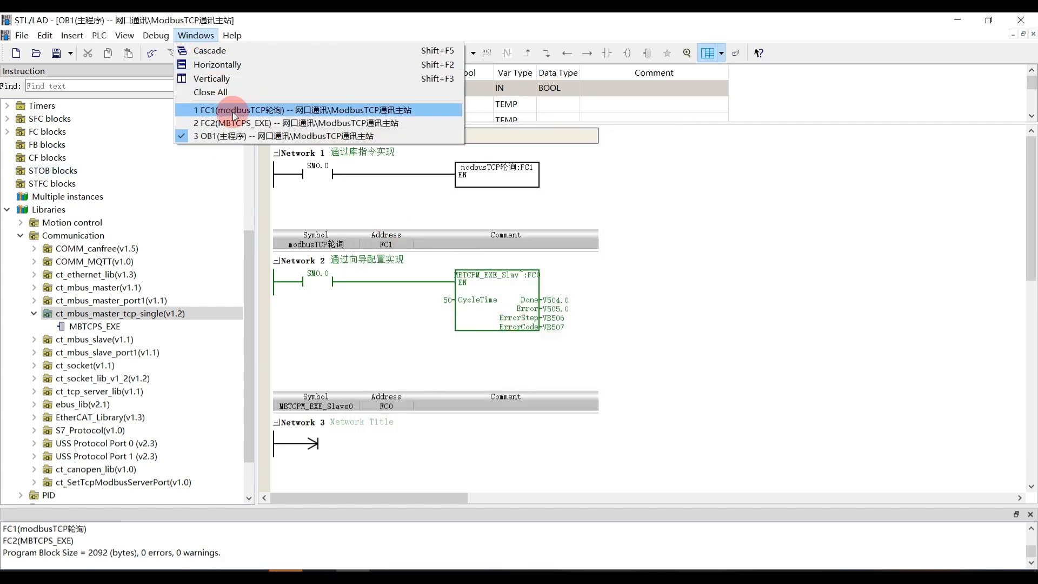
{"action": "left_click", "coordinate": [235, 109]}
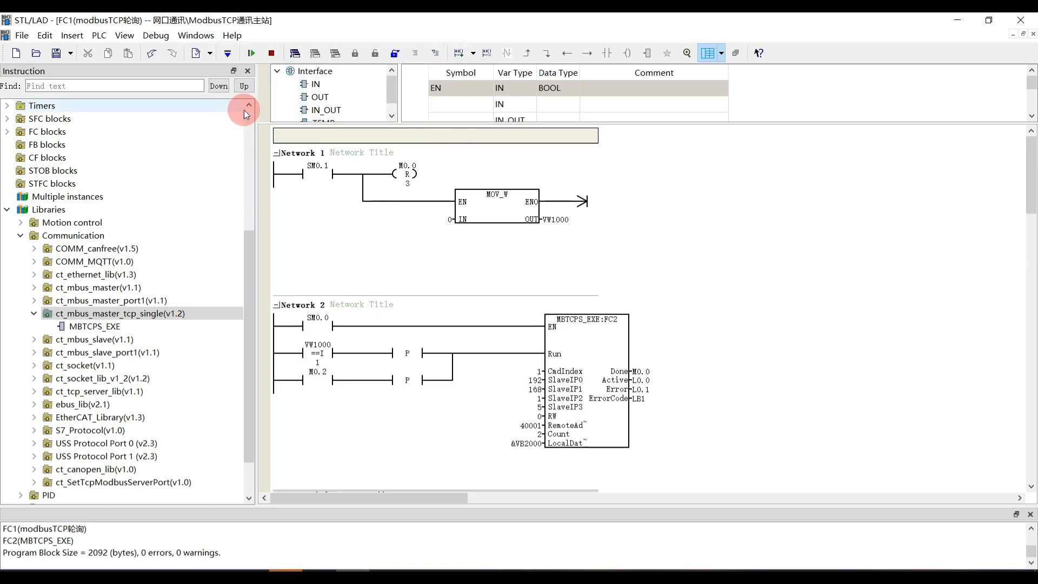
{"action": "left_click", "coordinate": [296, 54]}
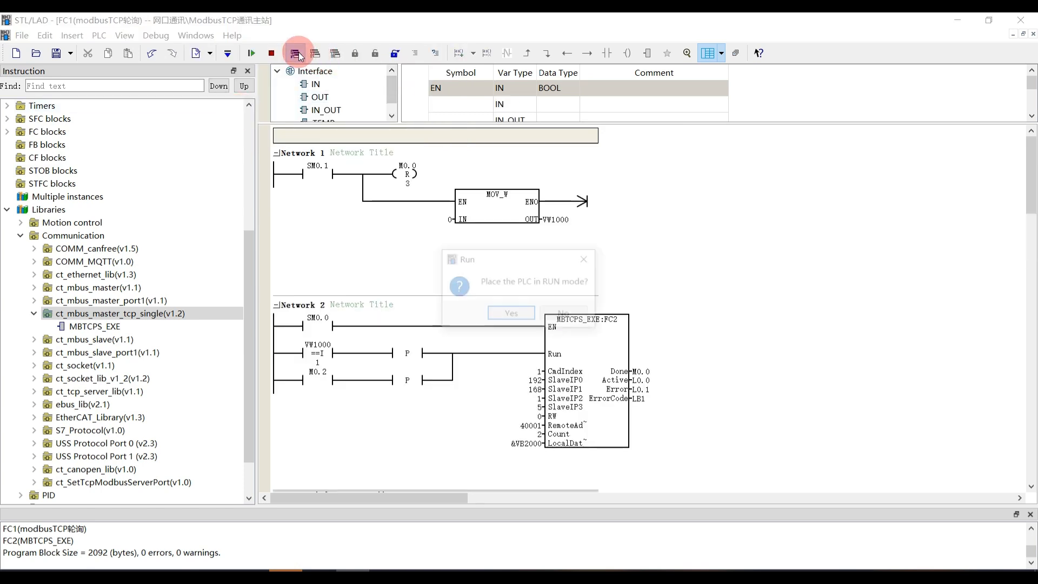
{"action": "left_click", "coordinate": [499, 313]}
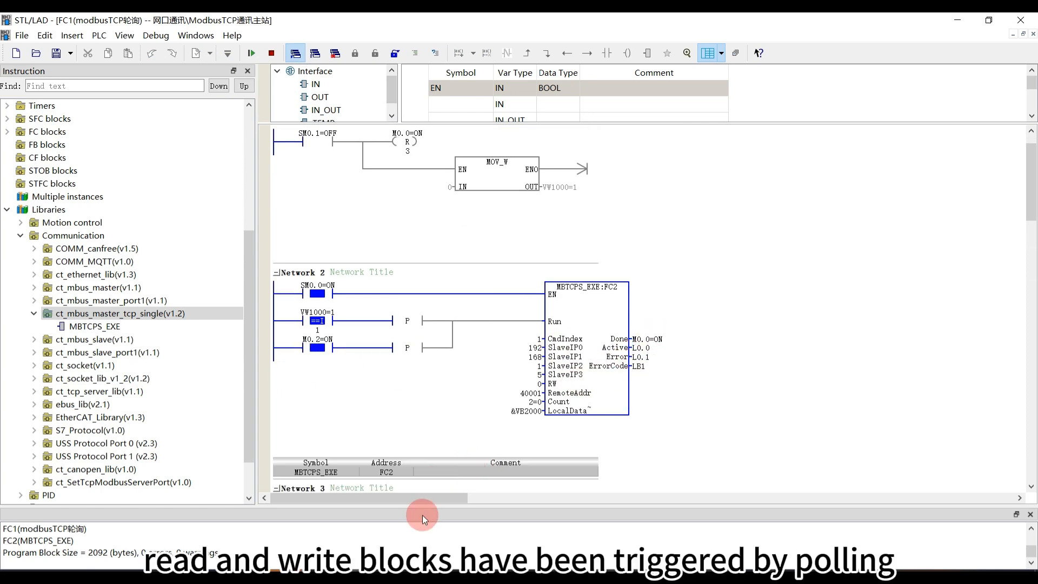
Bring up Modbus Slave, switch to Project Manager, and open the ModbusTCP通讯主站 status chart 用户定义0 with live monitoring on
{"action": "left_click", "coordinate": [218, 577]}
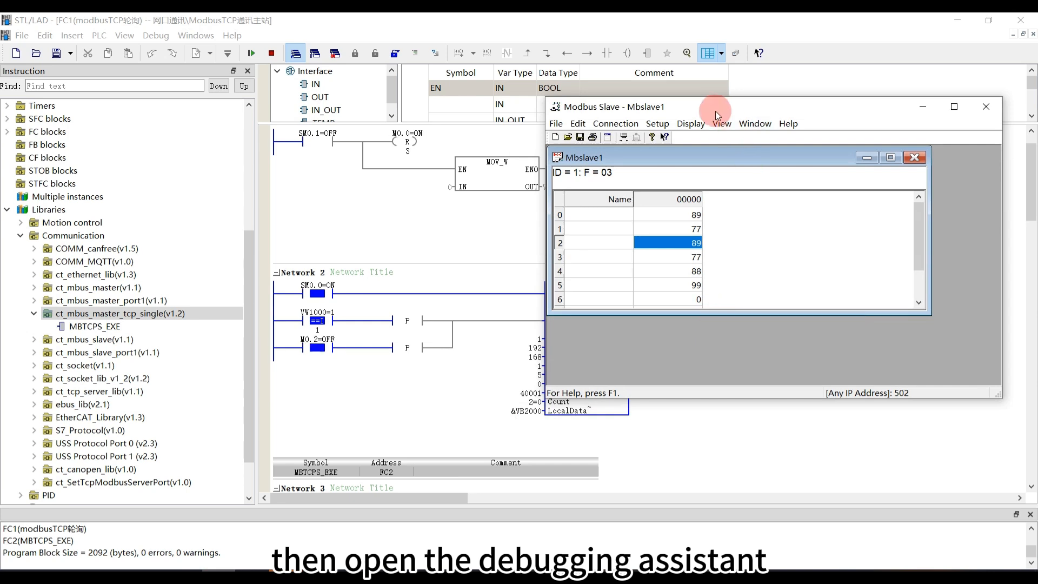
{"action": "left_click_drag", "start_coordinate": [715, 112], "coordinate": [865, 139]}
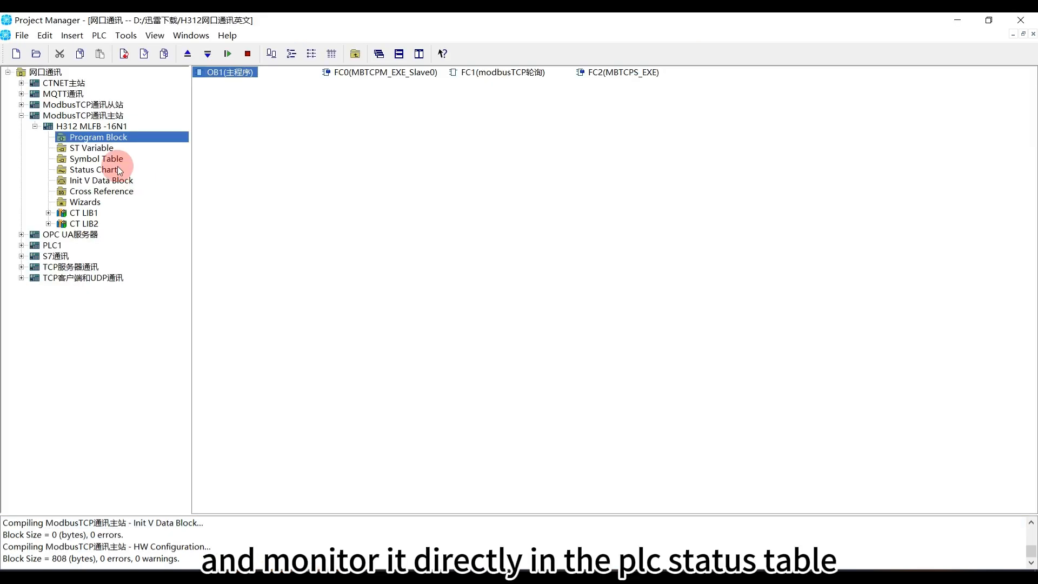
{"action": "left_click", "coordinate": [97, 163]}
{"action": "left_click", "coordinate": [93, 172]}
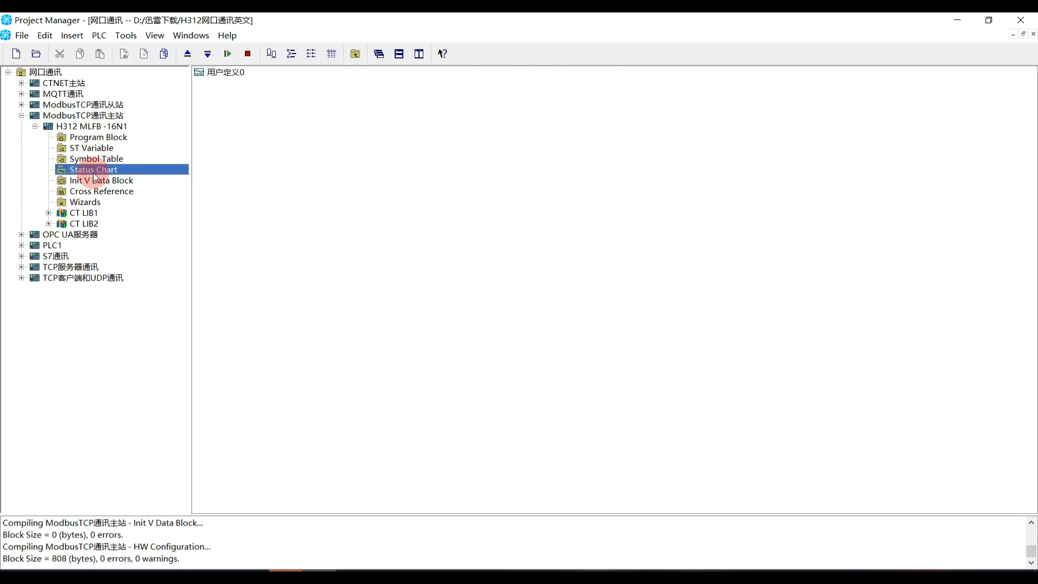
{"action": "left_click", "coordinate": [233, 74]}
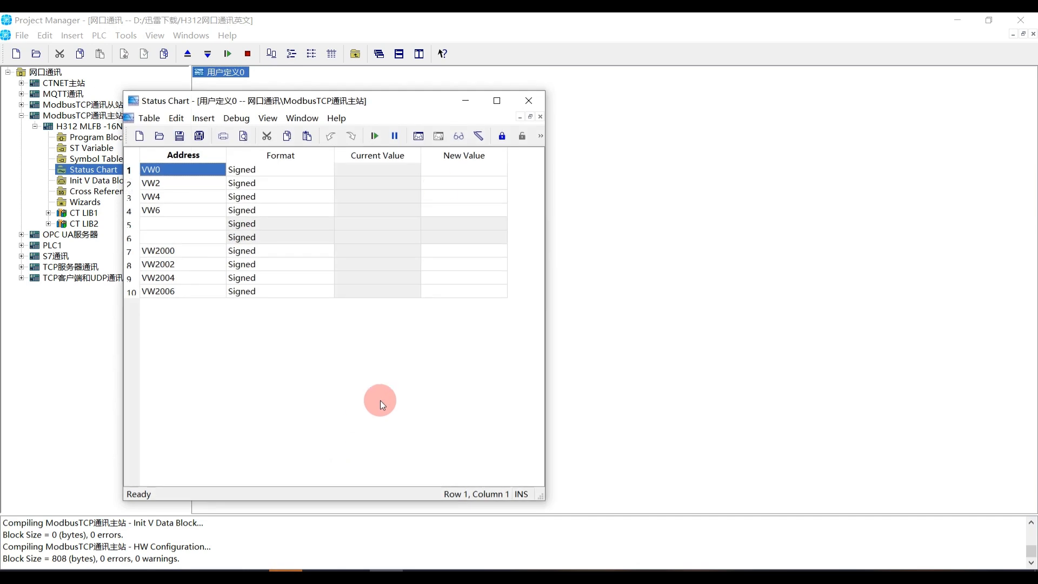
{"action": "left_click", "coordinate": [418, 138]}
Place the Modbus Slave window beside the status chart and set register 0 to 66
{"action": "left_click", "coordinate": [254, 565]}
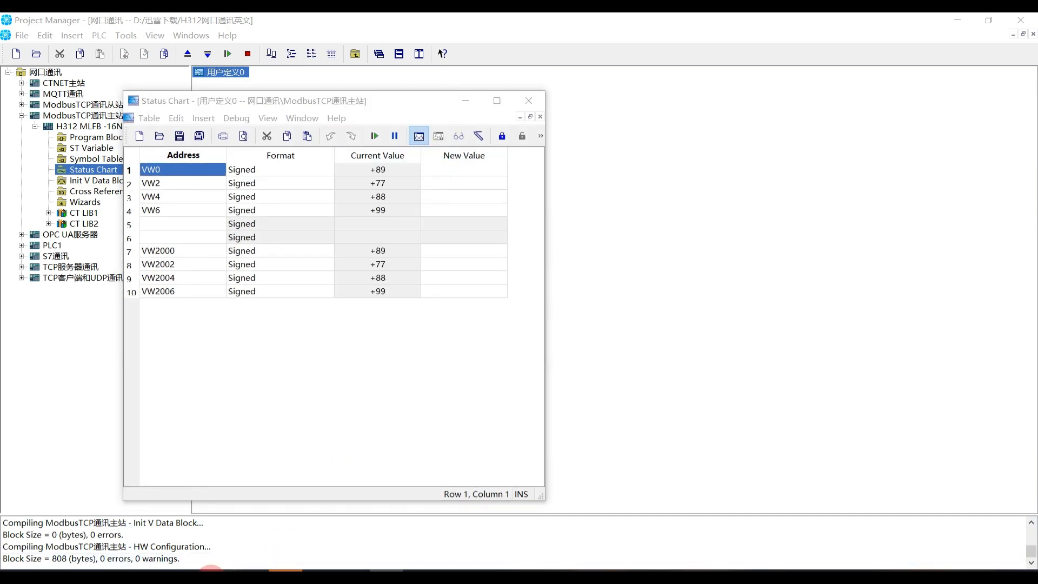
{"action": "left_click_drag", "start_coordinate": [803, 124], "coordinate": [698, 96]}
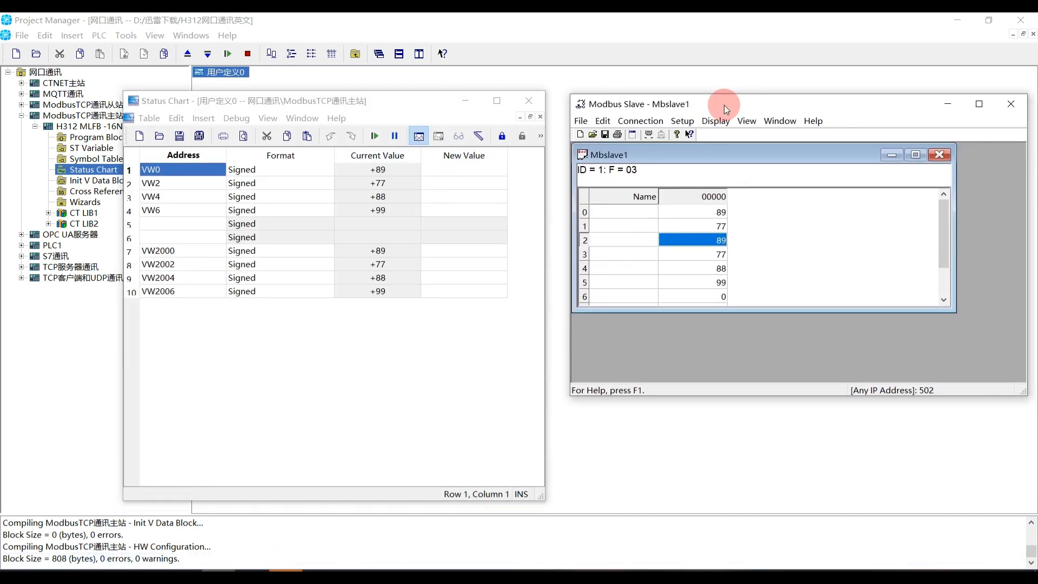
{"action": "double_click", "coordinate": [712, 210]}
{"action": "type", "text": "66"}
{"action": "key", "text": "Return"}
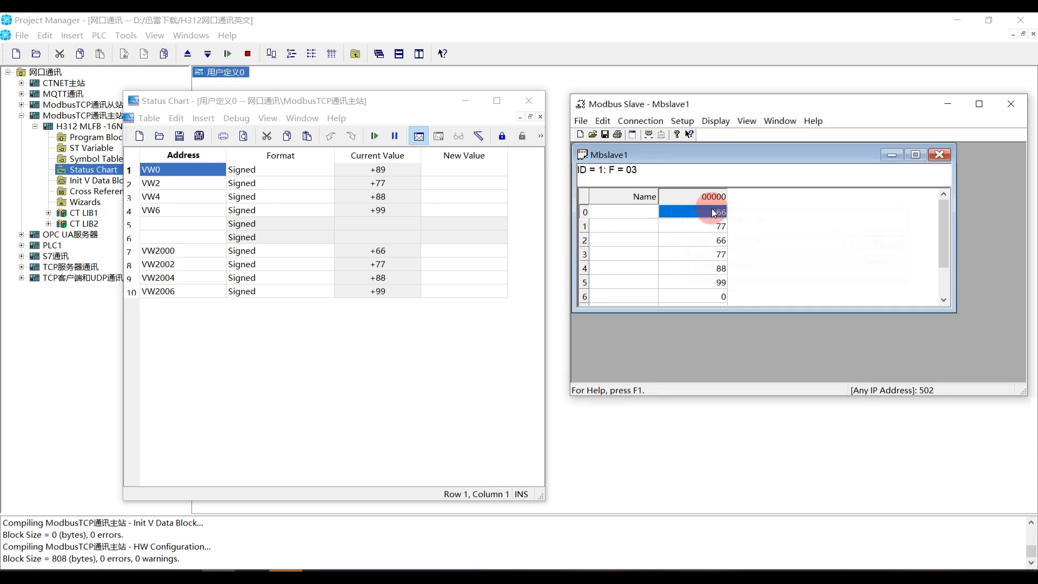
Check VW2000 in the status chart, set Modbus Slave register 0 to 88, and return to the chart
{"action": "left_click", "coordinate": [418, 188]}
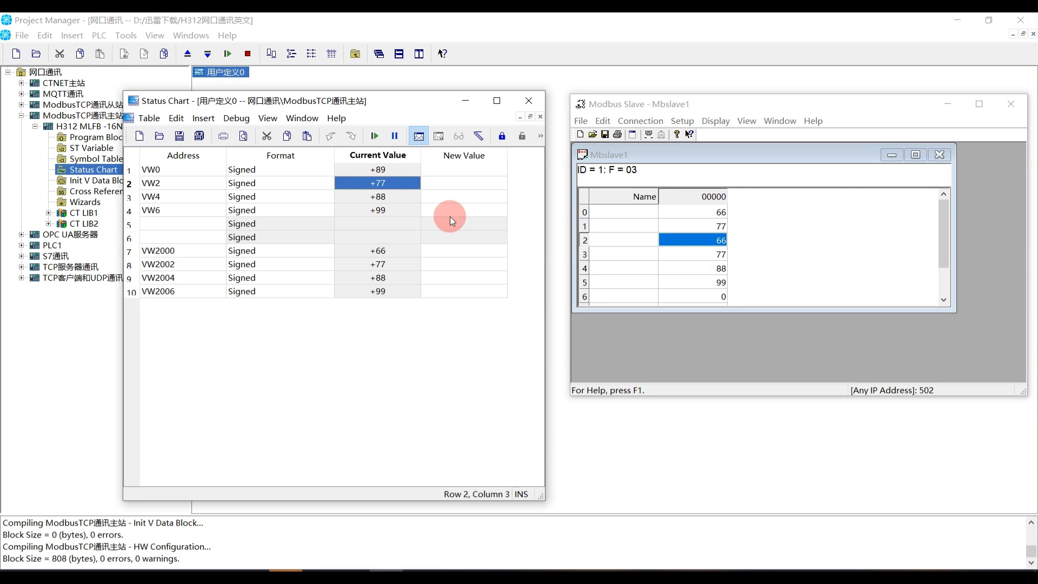
{"action": "left_click", "coordinate": [413, 257]}
{"action": "double_click", "coordinate": [708, 212]}
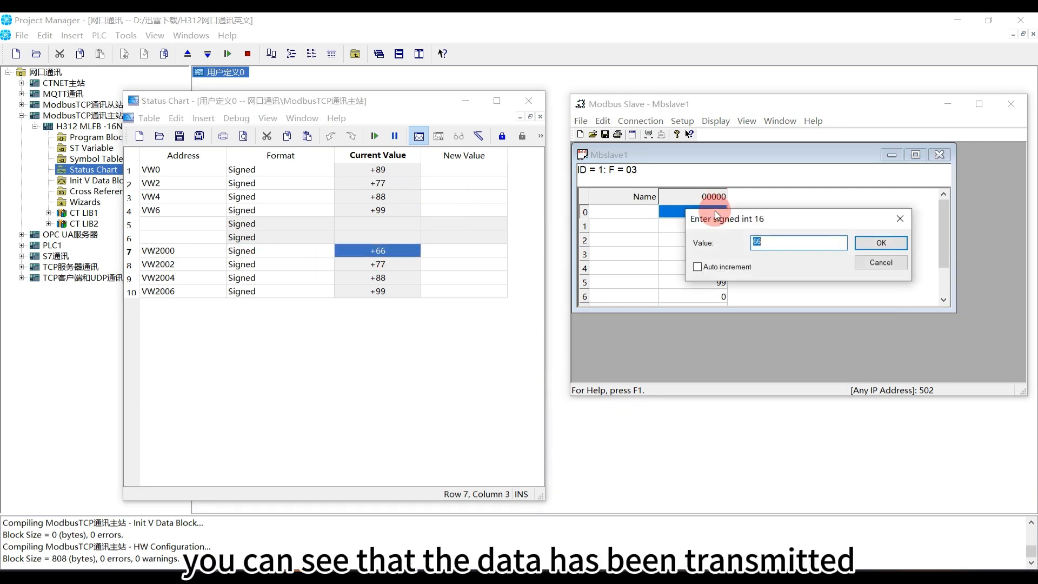
{"action": "type", "text": "88"}
{"action": "key", "text": "Return"}
{"action": "left_click", "coordinate": [427, 263]}
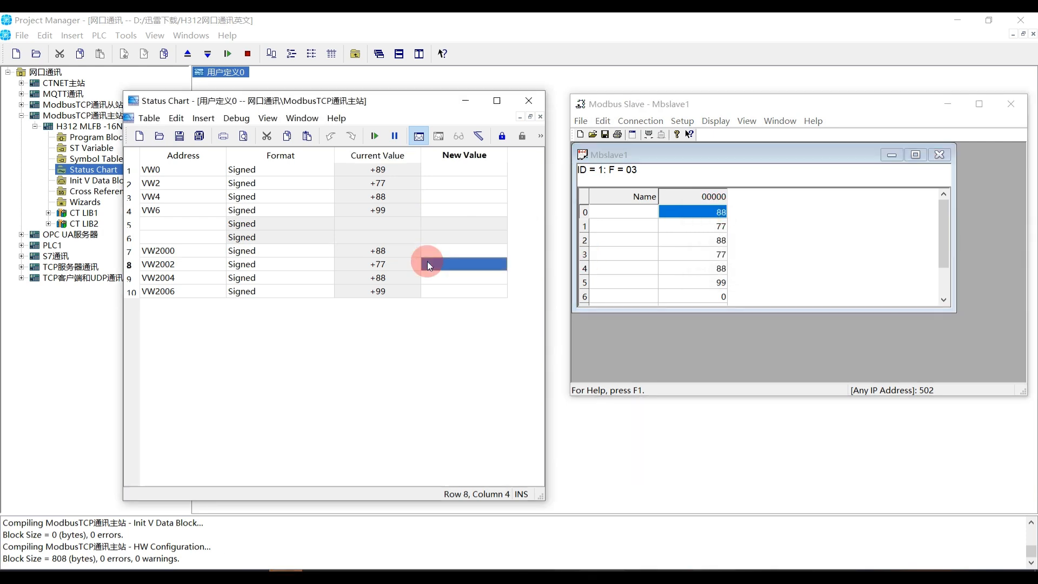
Mark the VW2000 to VW2006 rows in the status chart, then set Modbus Slave register 4 to 66 and register 5 to 77
{"action": "left_click_drag", "start_coordinate": [219, 251], "coordinate": [411, 296]}
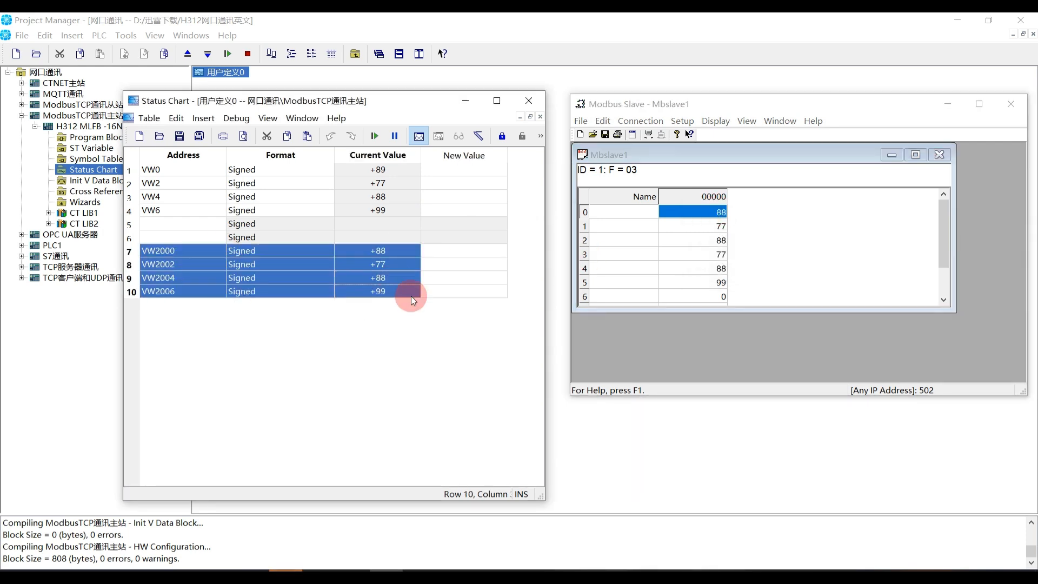
{"action": "double_click", "coordinate": [717, 269]}
{"action": "type", "text": "66"}
{"action": "key", "text": "Return"}
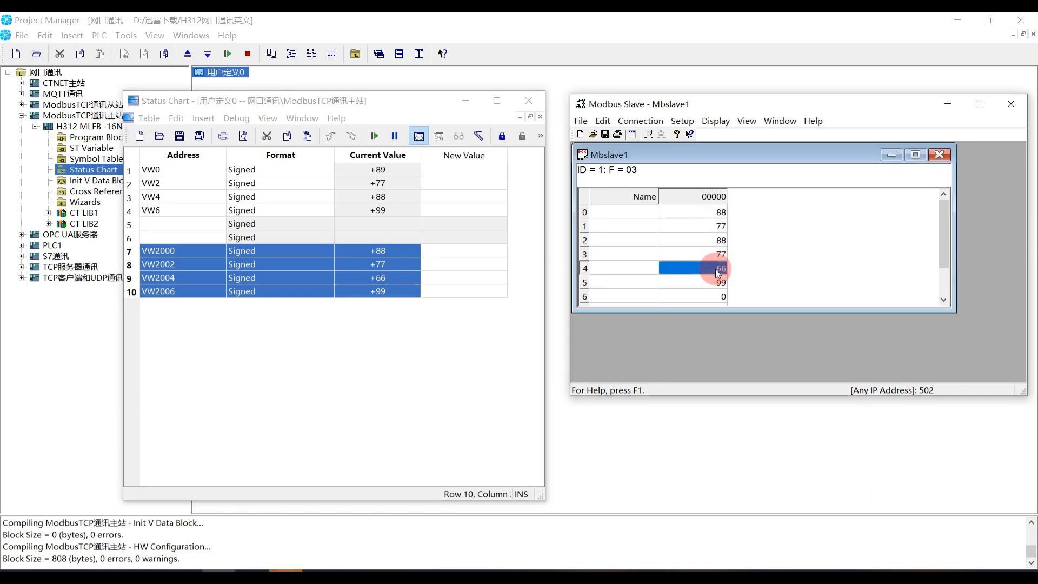
{"action": "double_click", "coordinate": [714, 281]}
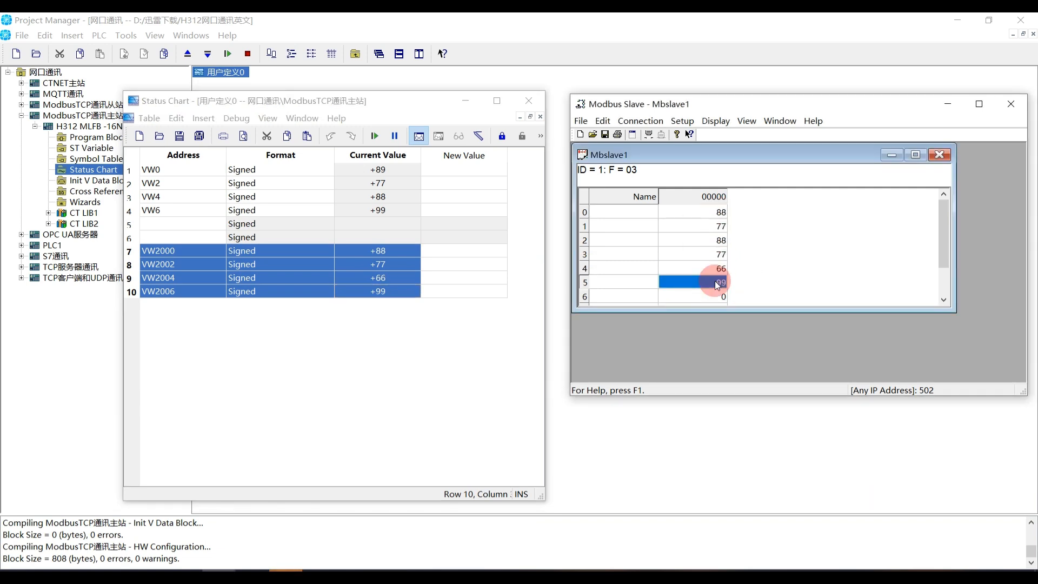
{"action": "type", "text": "77"}
{"action": "key", "text": "Return"}
Set Modbus Slave register 1 to 55
{"action": "double_click", "coordinate": [702, 226]}
{"action": "type", "text": "55"}
{"action": "key", "text": "Return"}
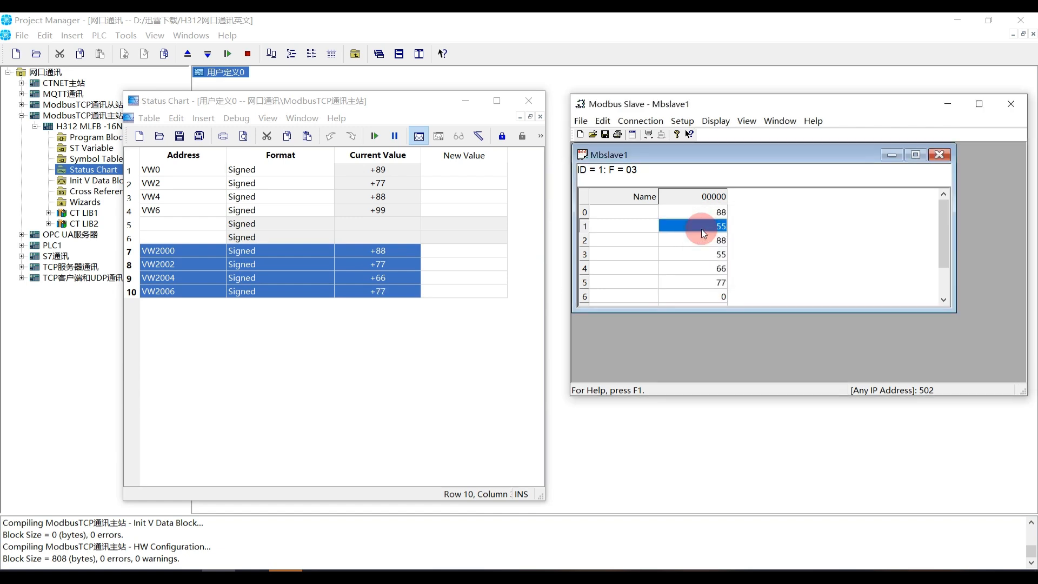